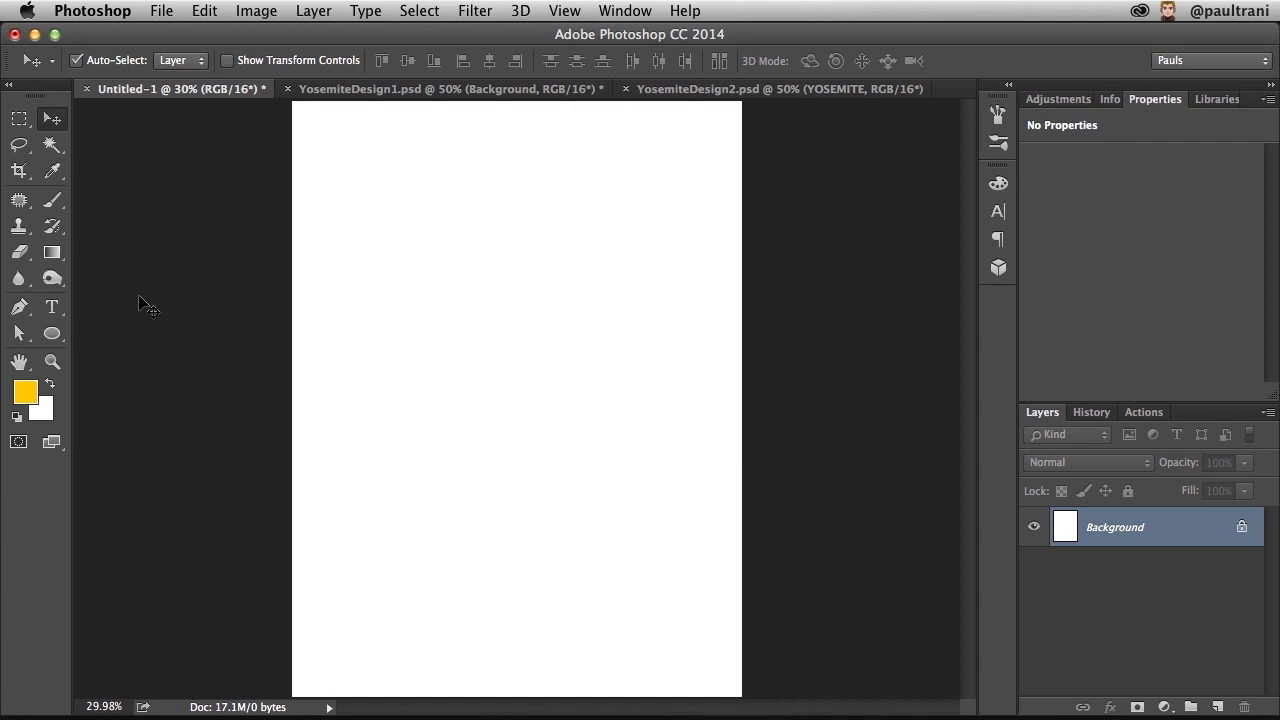
Step: Show the rulers and drag out a vertical guide, then clear the guides and hide the rulers
key("super+r")
left_click_drag(85, 202, 414, 246)
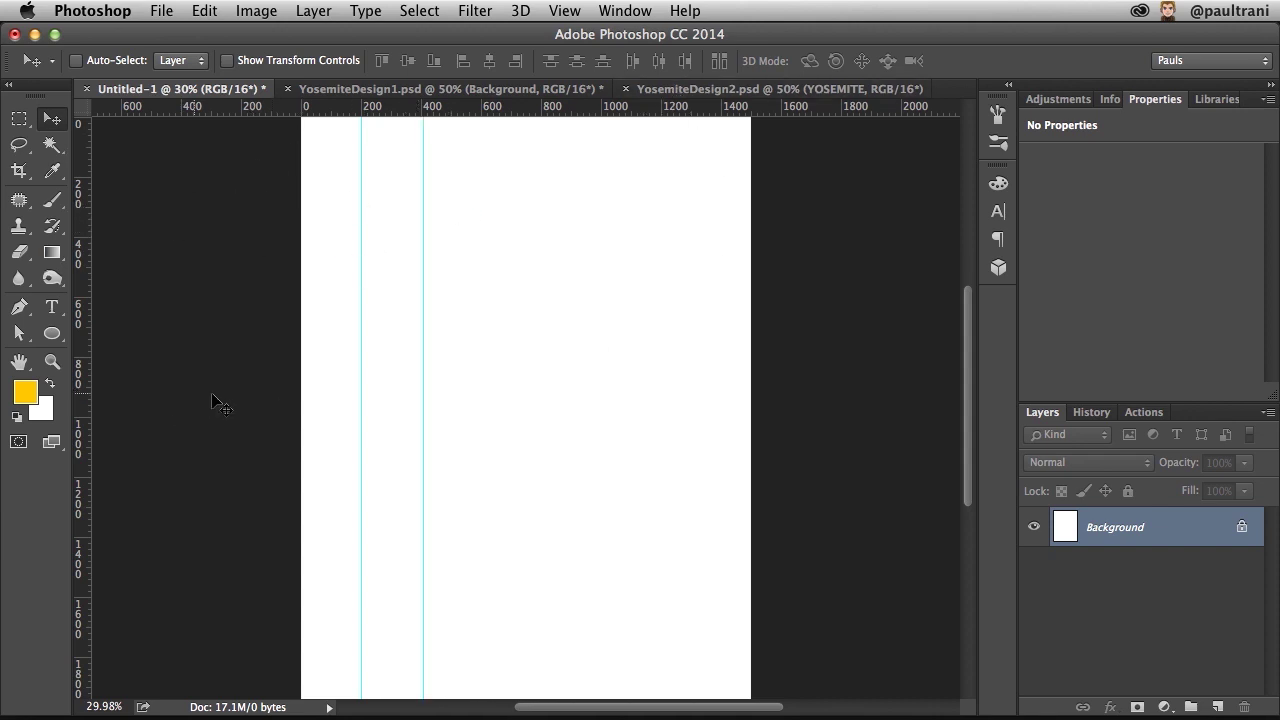
key("super+alt+z")
key("super+alt+z")
key("super+r")
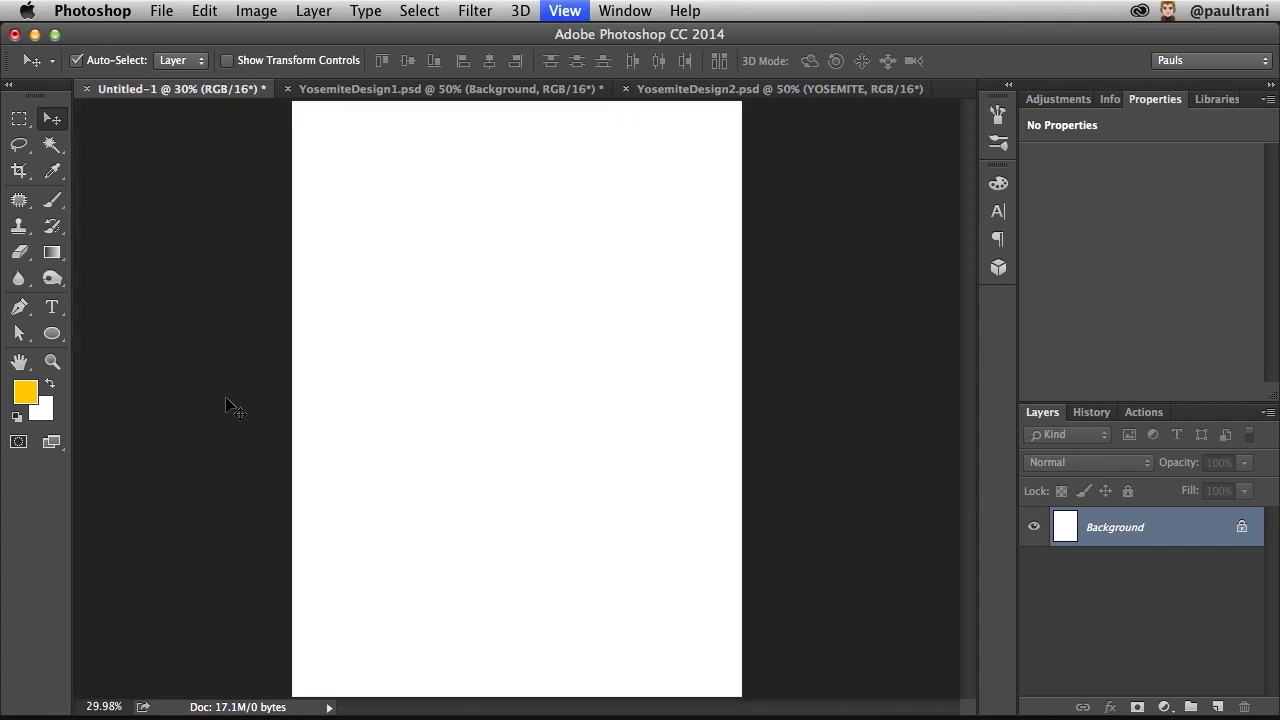
Step: Start a New Guide Layout from the 12 Column preset, changing it to 4 columns and 4 rows
left_click(565, 10)
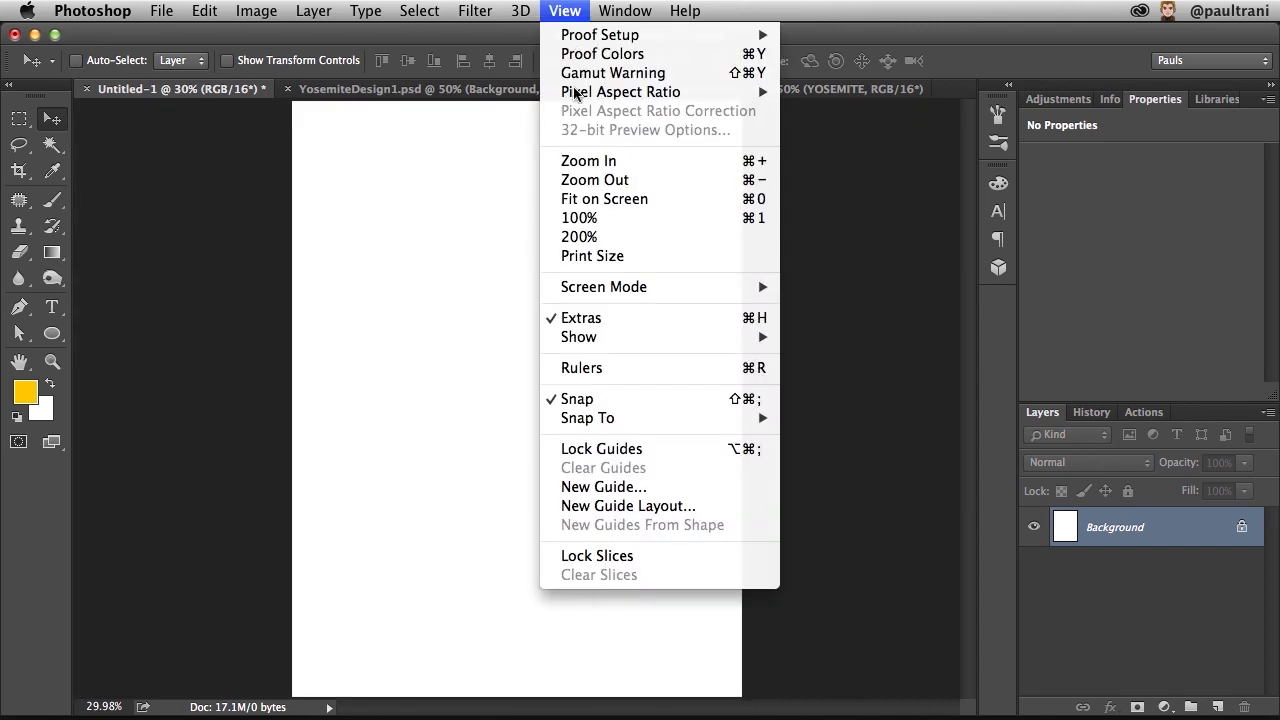
left_click(697, 515)
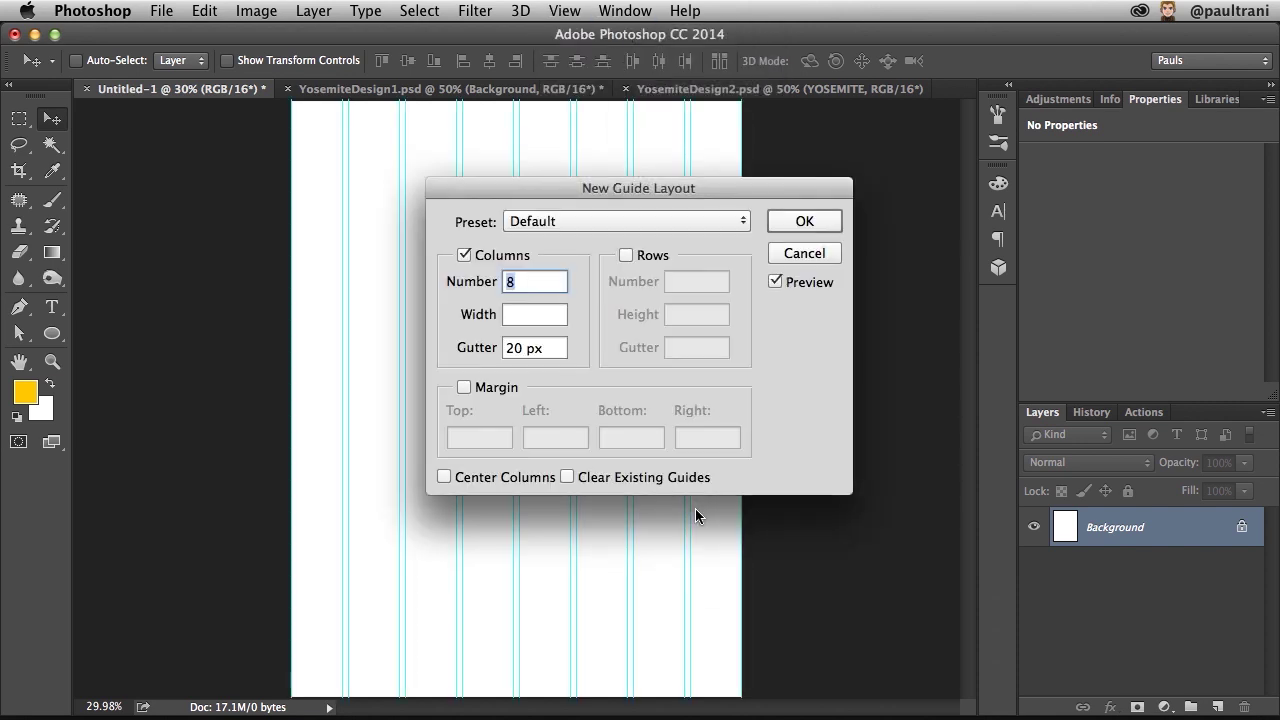
left_click_drag(526, 195, 839, 233)
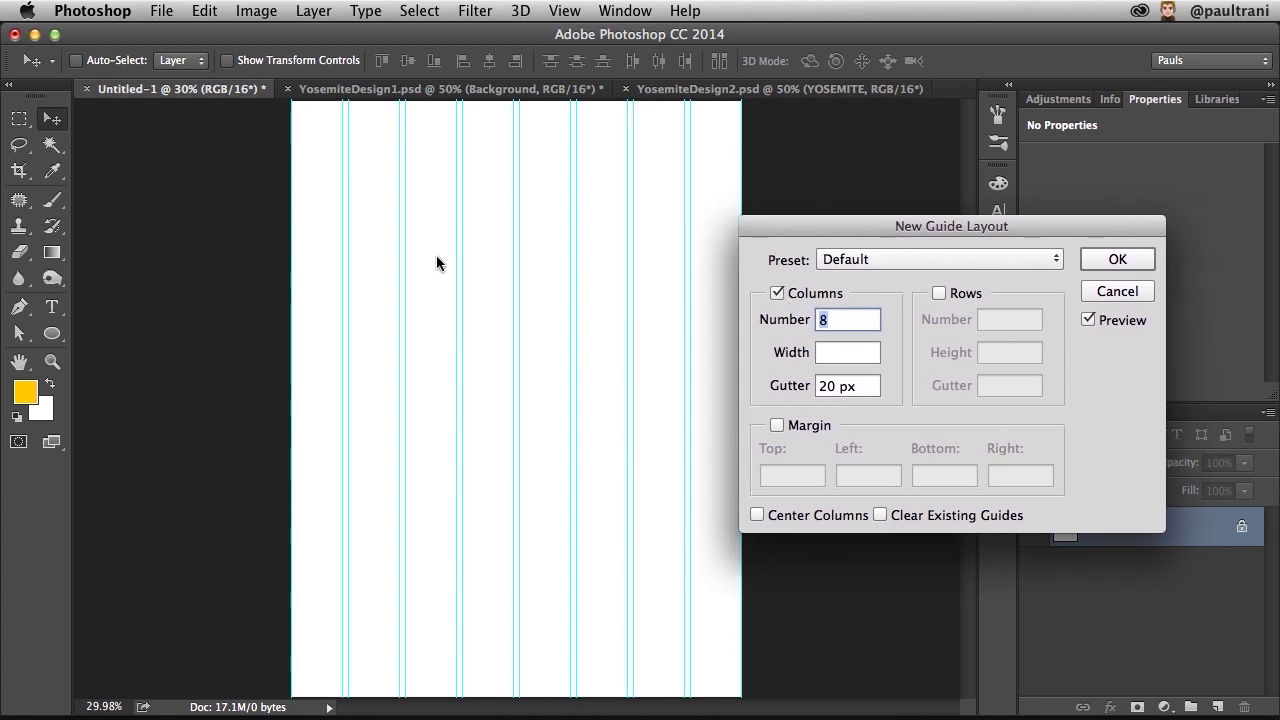
left_click(865, 260)
left_click(896, 313)
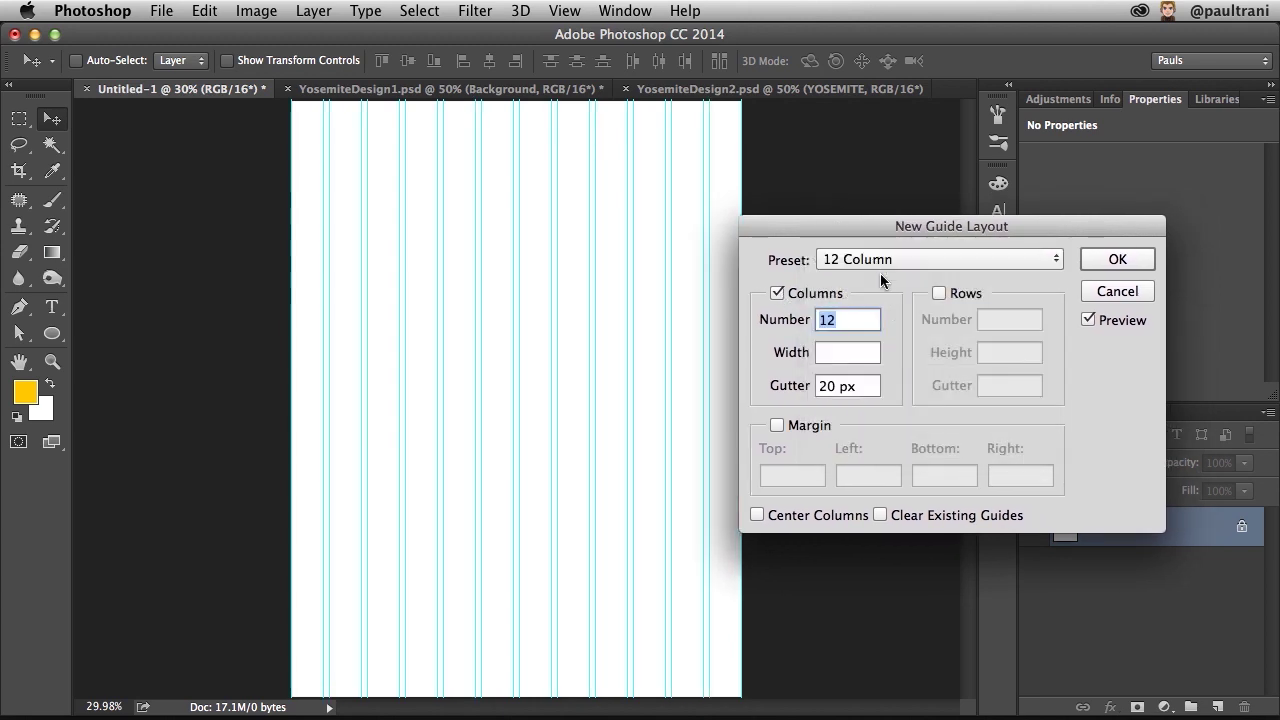
left_click(940, 293)
left_click(955, 320)
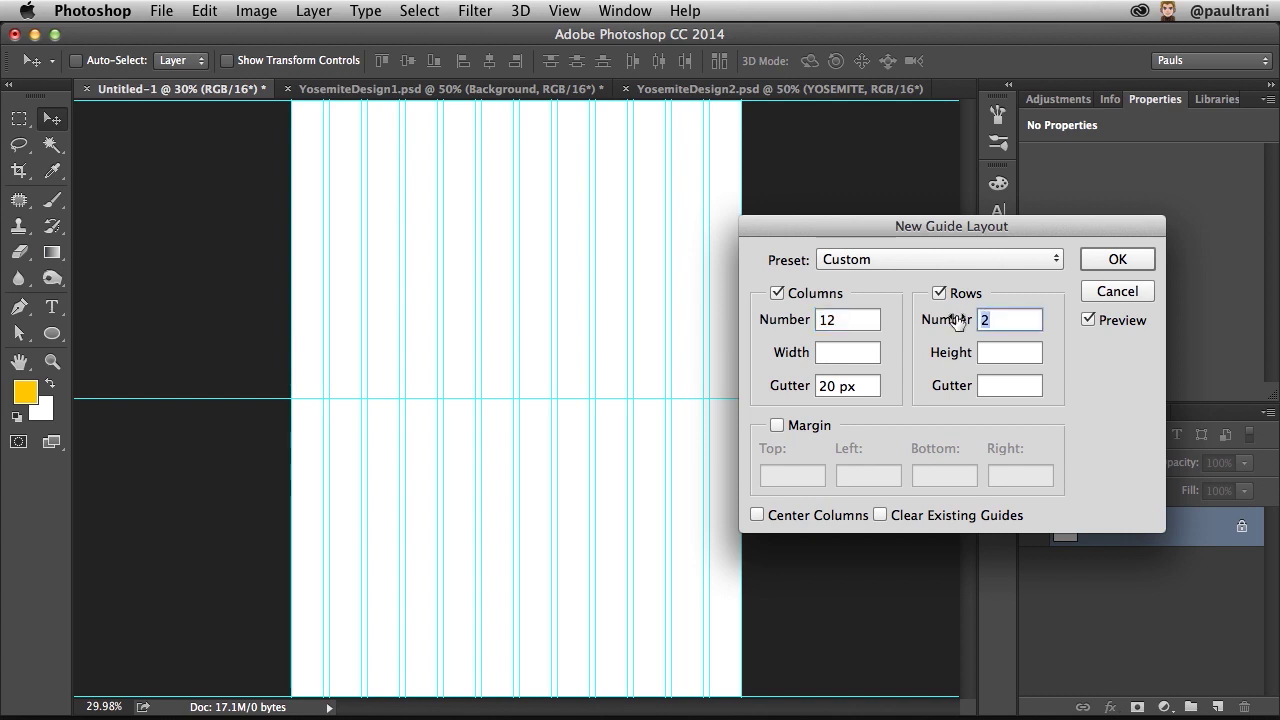
type("12")
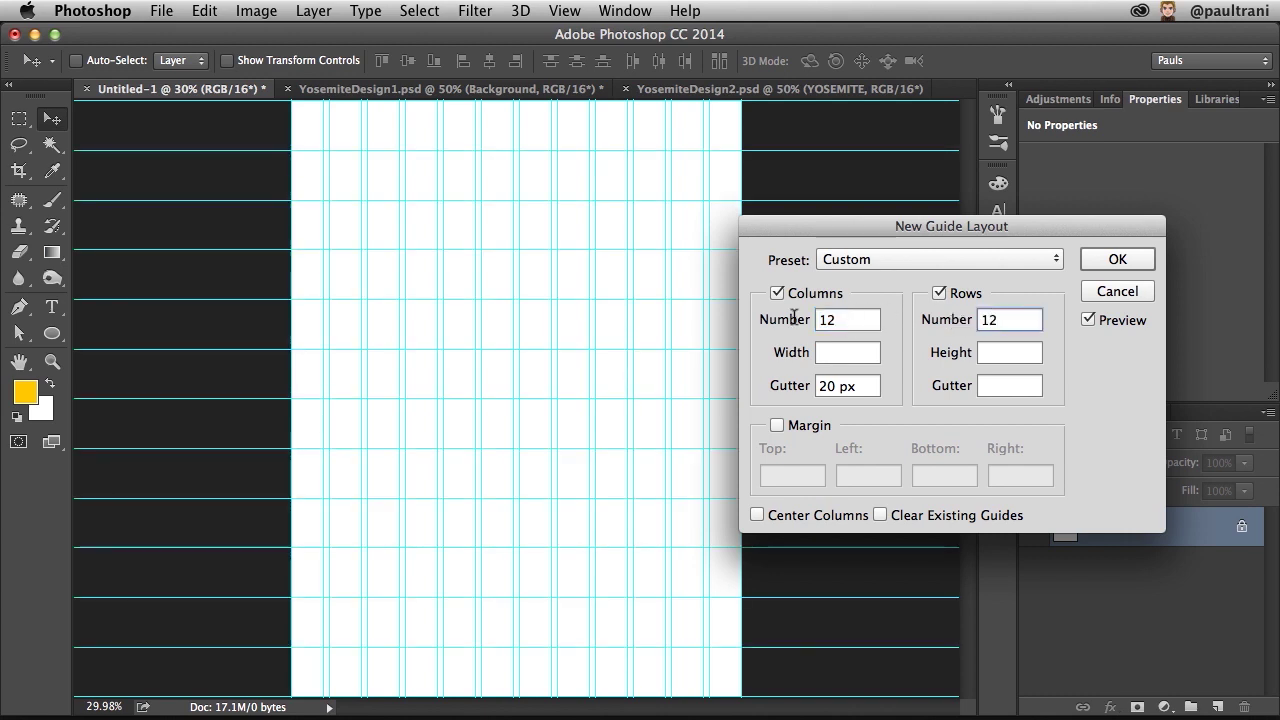
left_click(764, 319)
type("4")
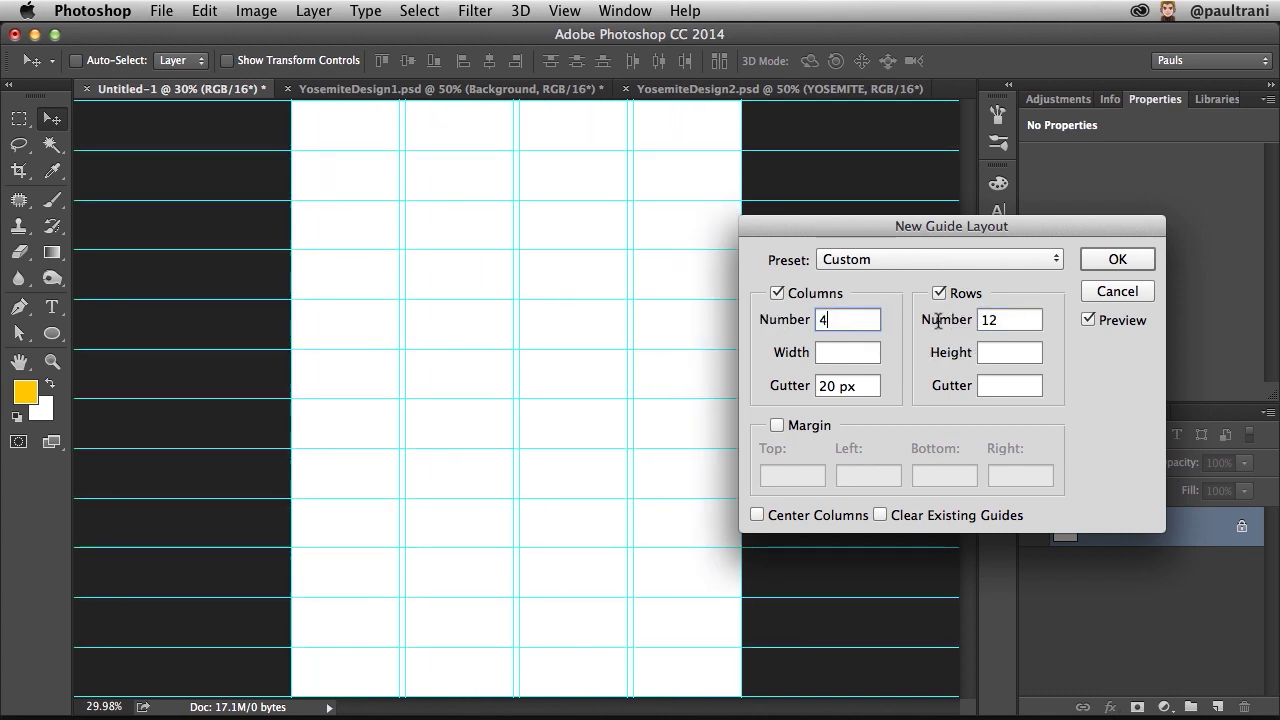
left_click(940, 320)
type("4")
Step: Add margins of 10 on all four sides, then cancel the guide layout
left_click(777, 425)
left_click(778, 476)
type("10")
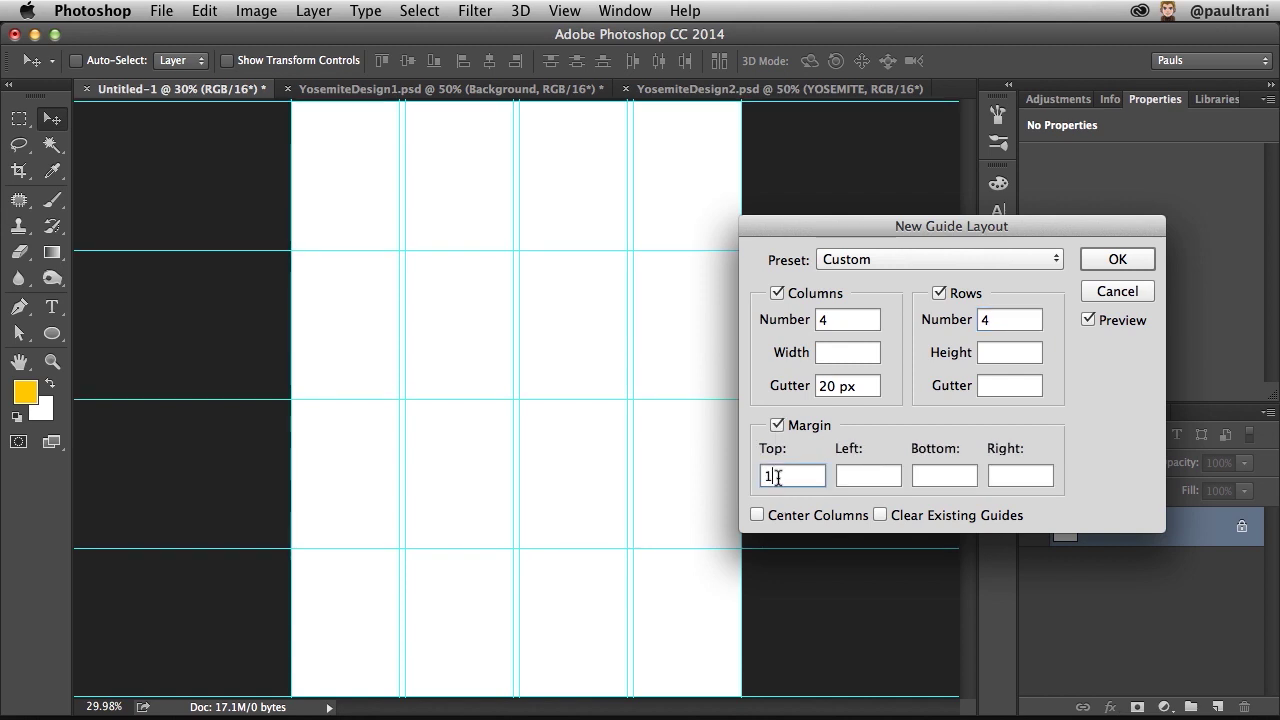
key("Tab")
type("10")
key("Tab")
type("10")
key("Tab")
type("1")
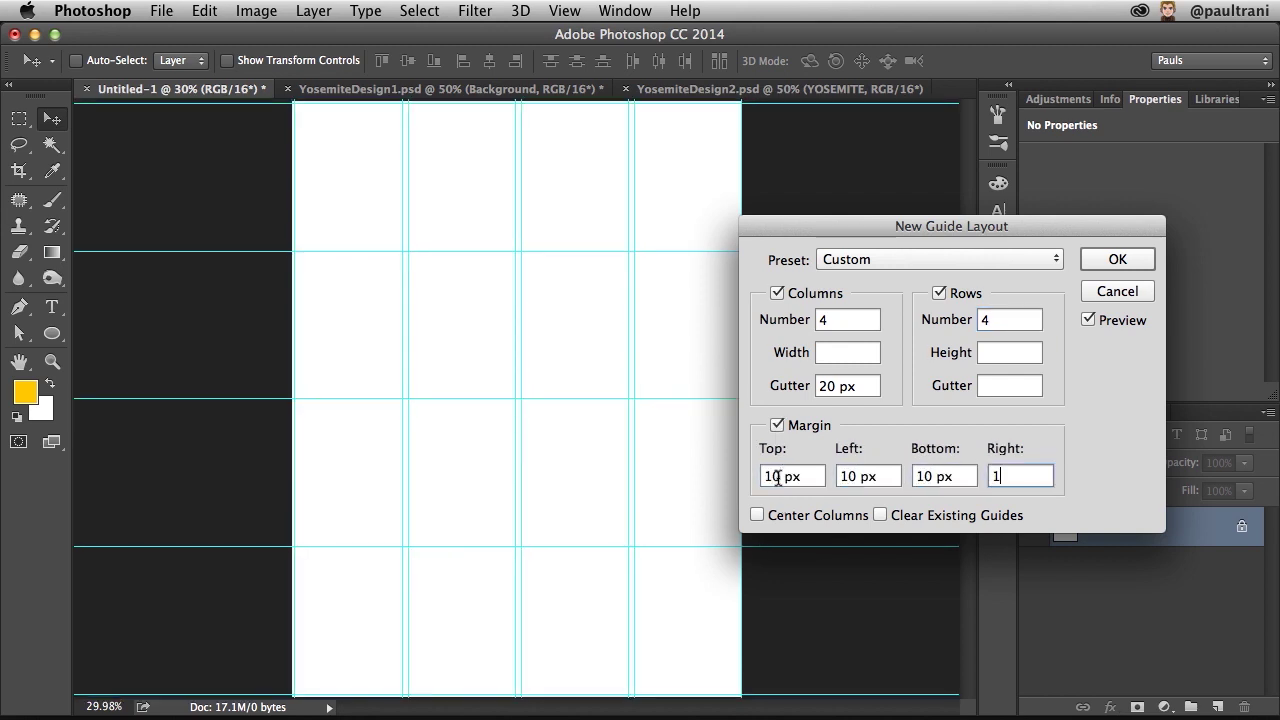
type("0")
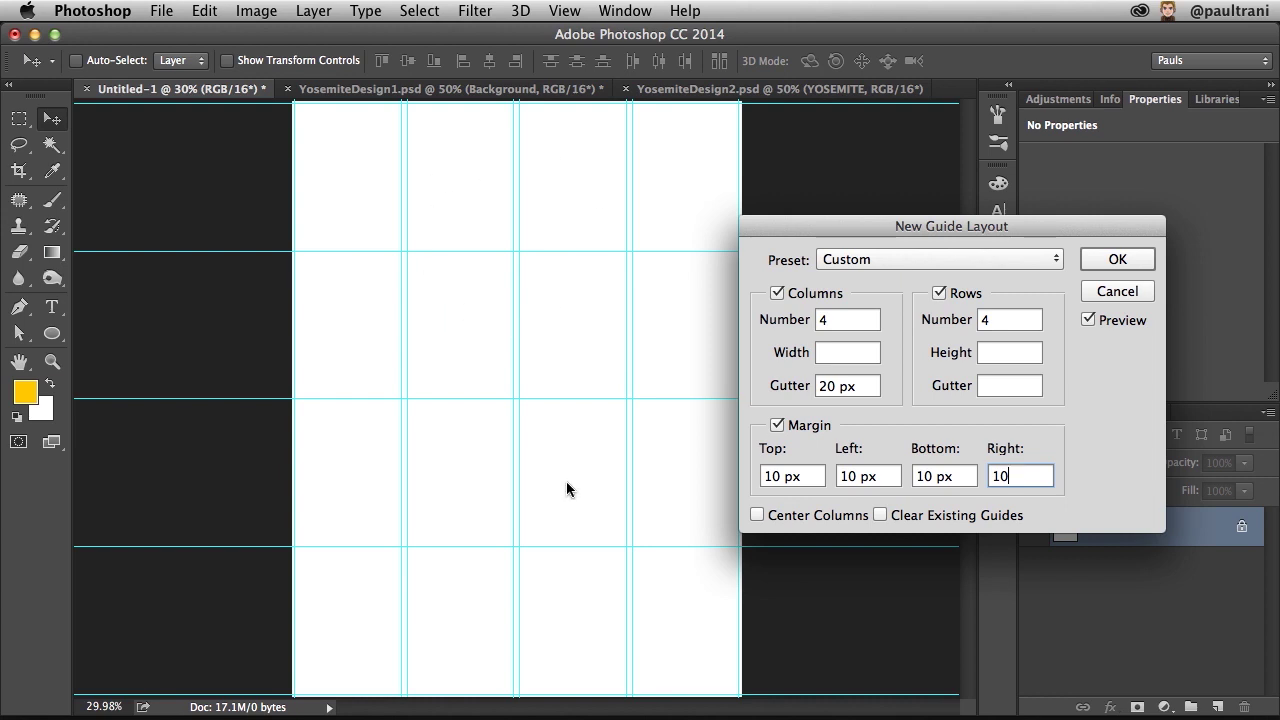
left_click(1094, 289)
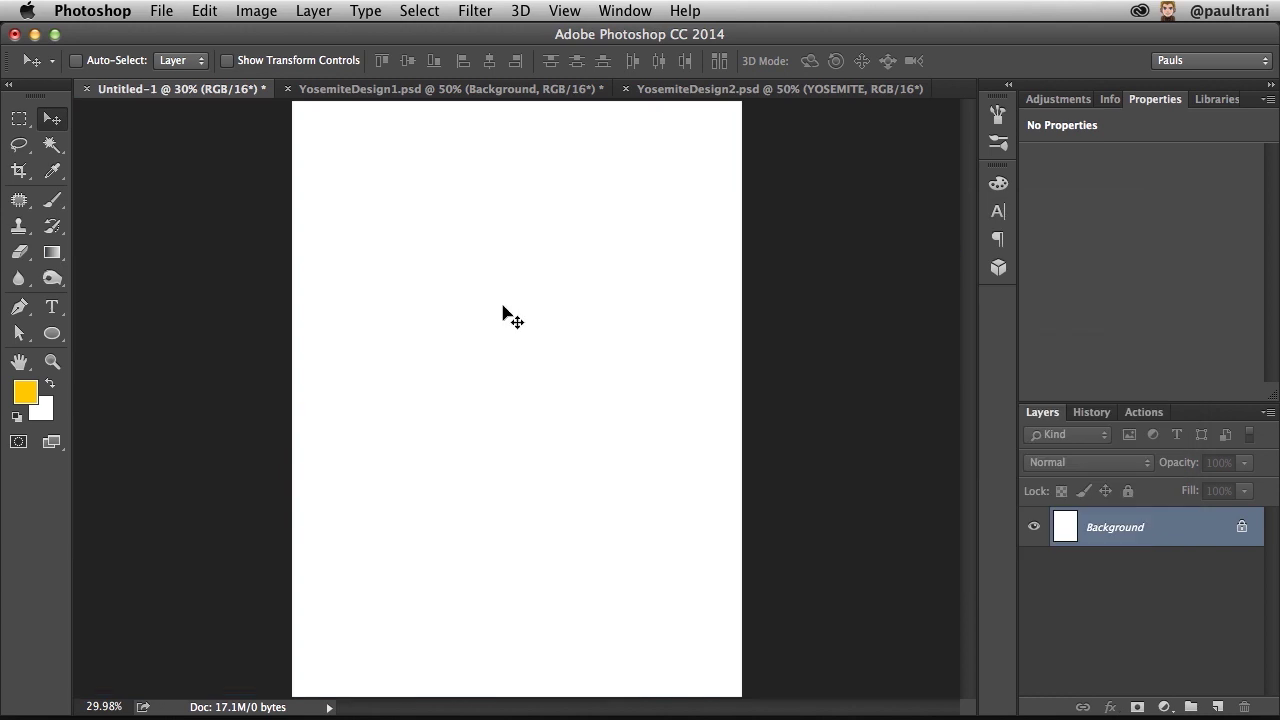
Step: Zoom to 66.7%, draw a 466 px yellow circle, and add guides from its shape
key("super+equal")
key("super+equal")
key("super+equal")
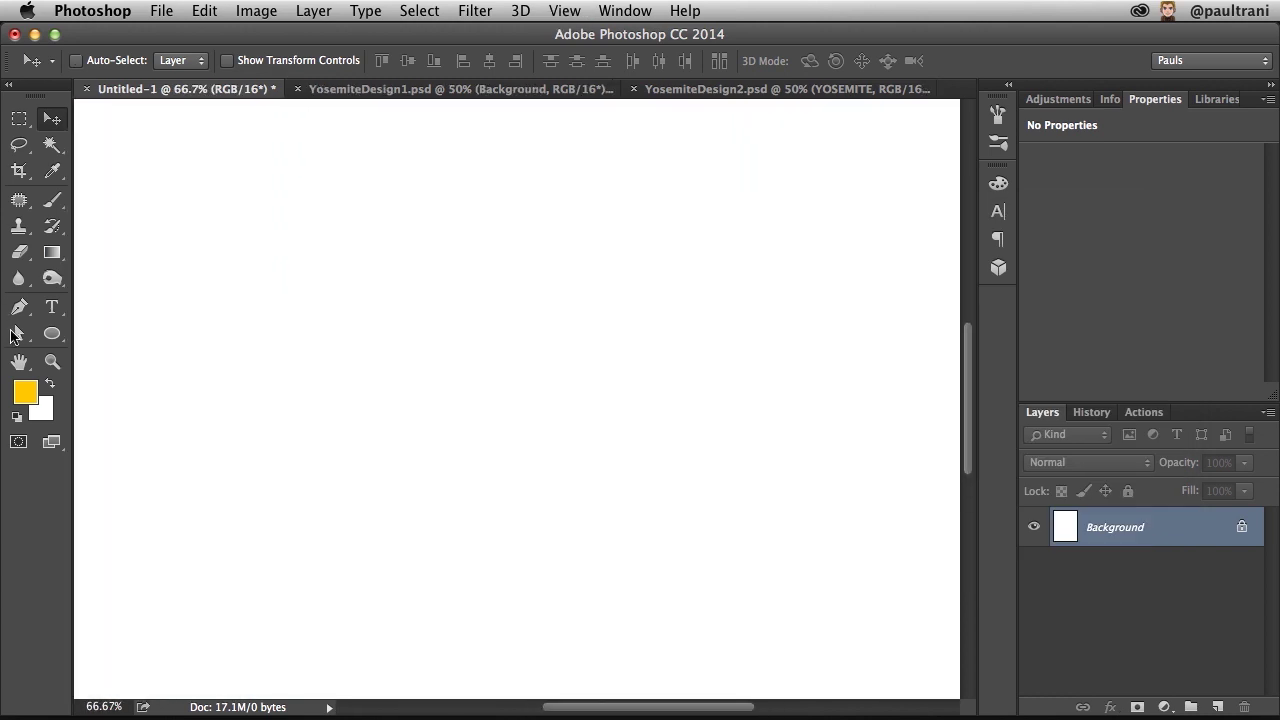
left_click(56, 335)
left_click_drag(182, 276, 511, 569)
left_click(560, 10)
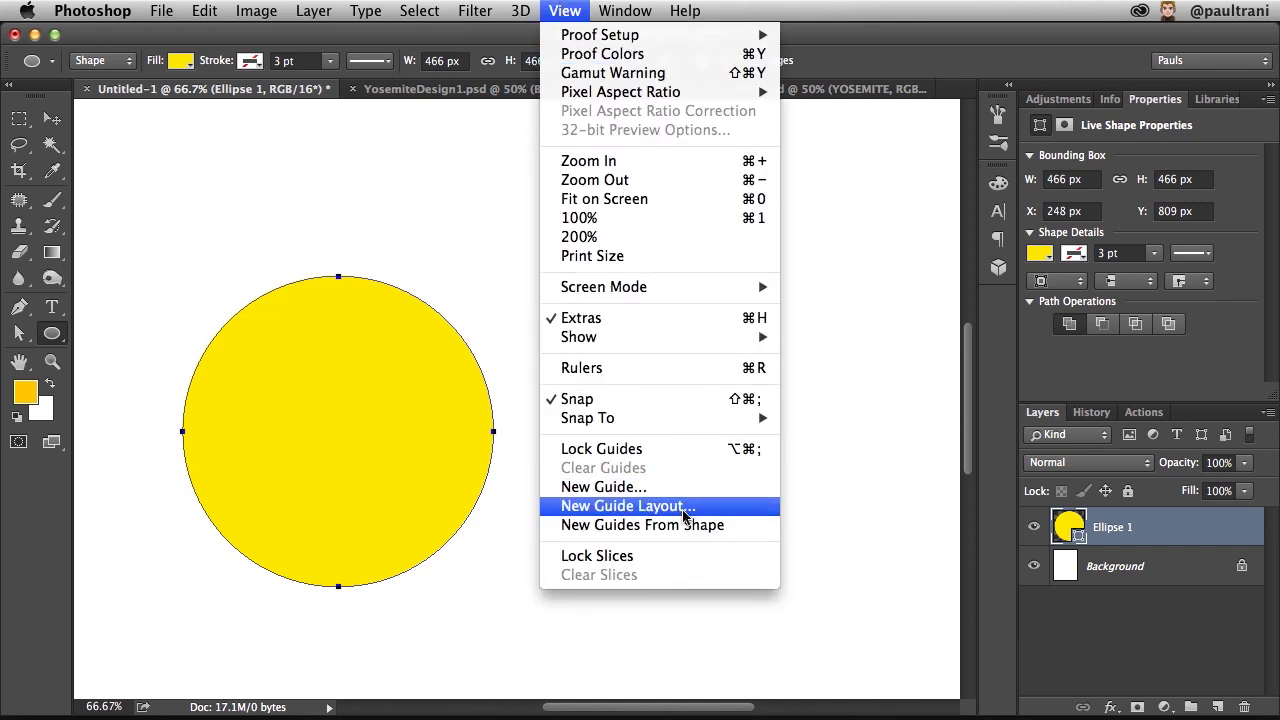
left_click(757, 531)
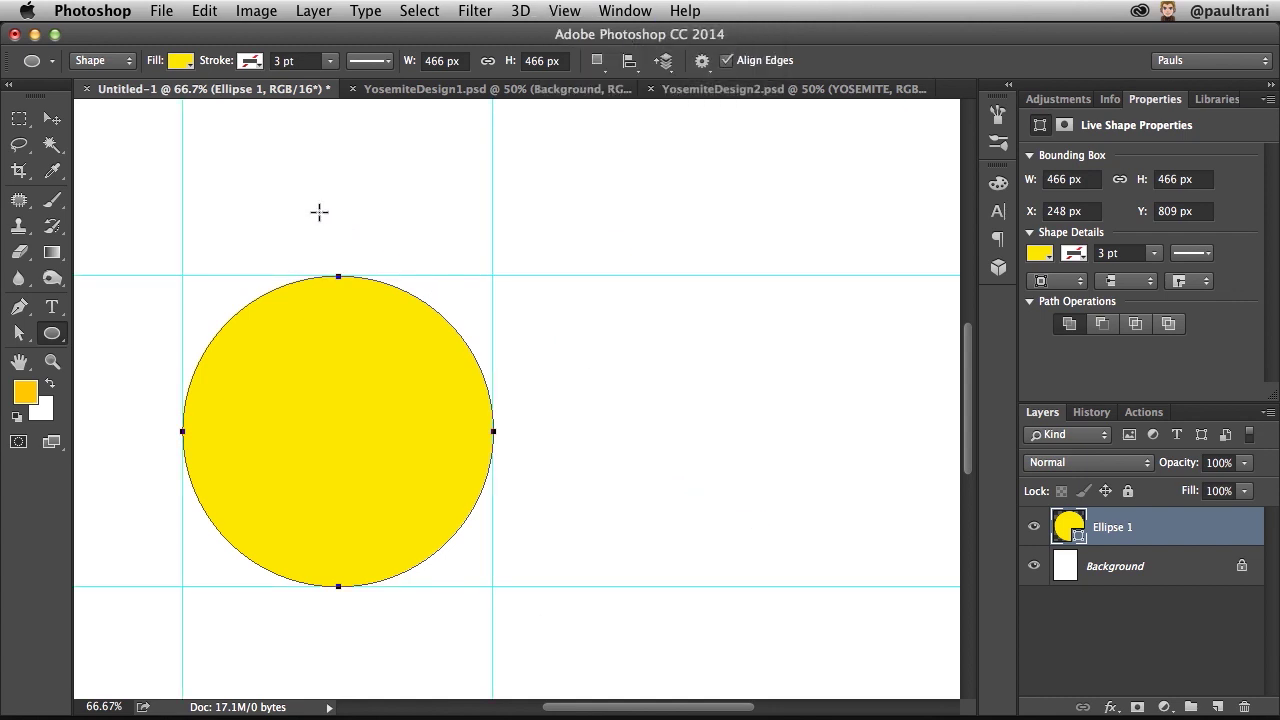
Step: Draw a 555×87 px yellow bar on the top guide and Alt-drag two copies down to the bottom guide
left_click_drag(493, 249, 439, 240)
right_click(53, 335)
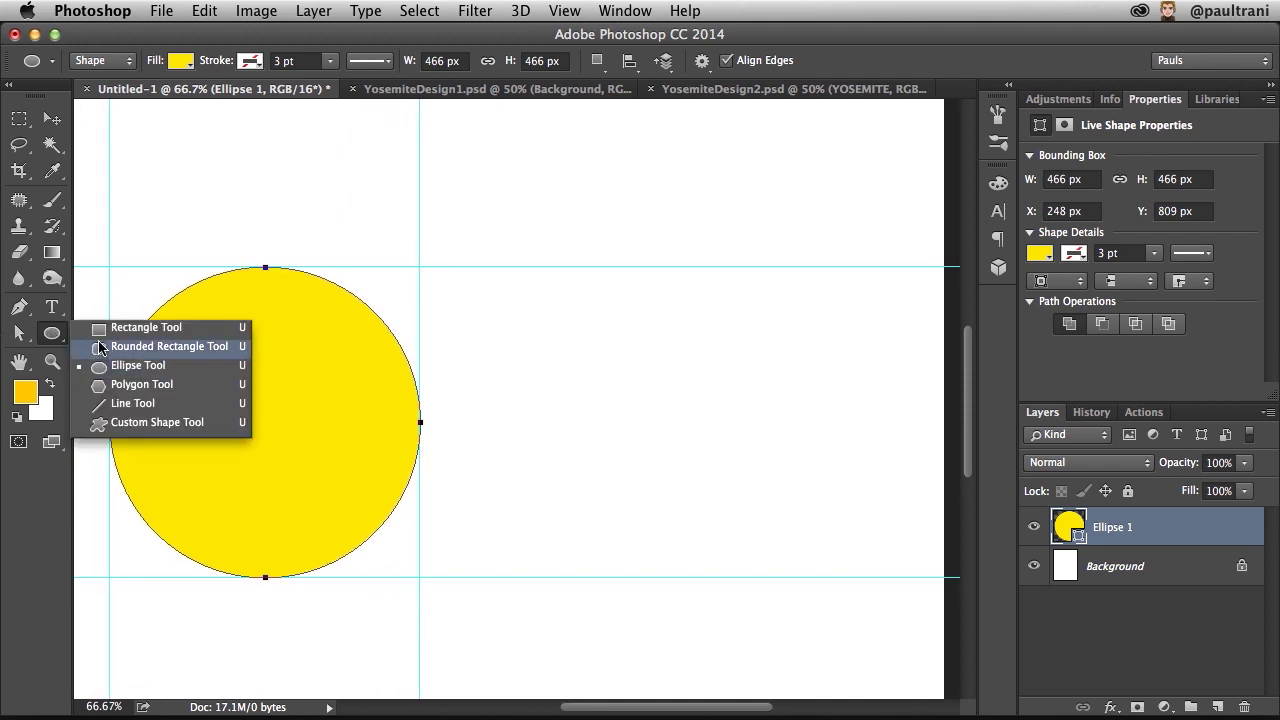
left_click(105, 323)
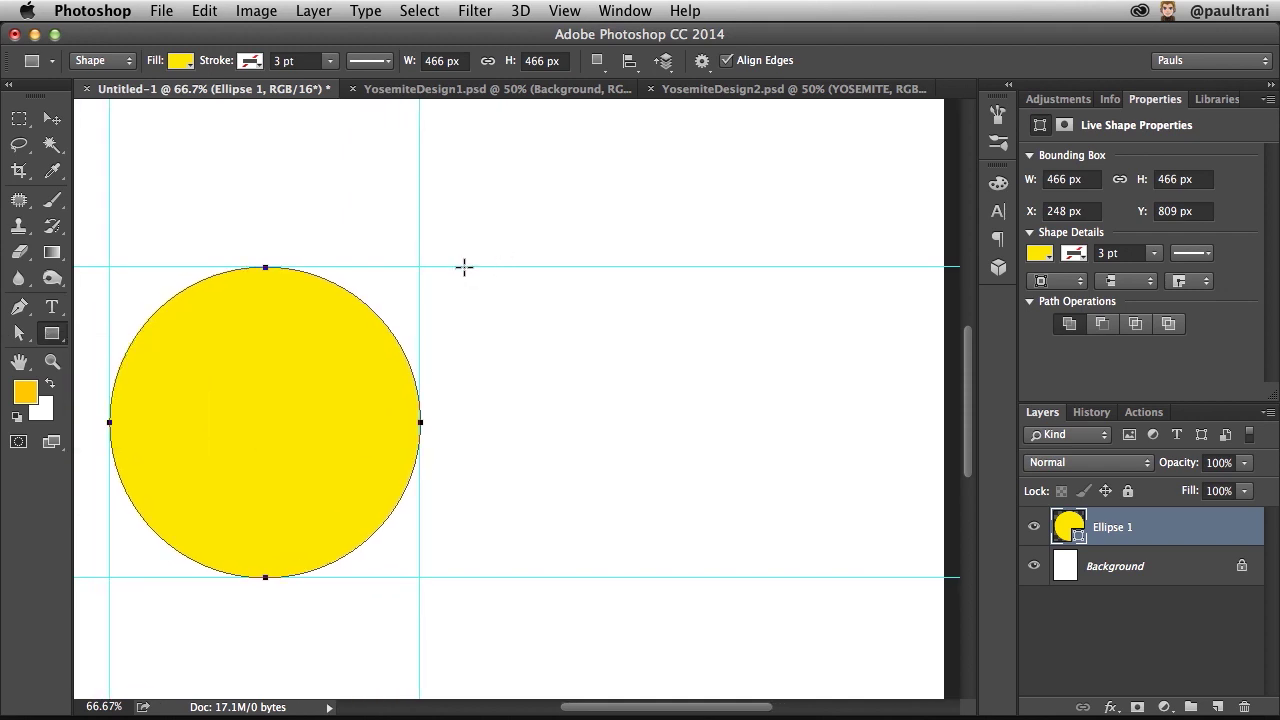
left_click_drag(464, 267, 835, 325)
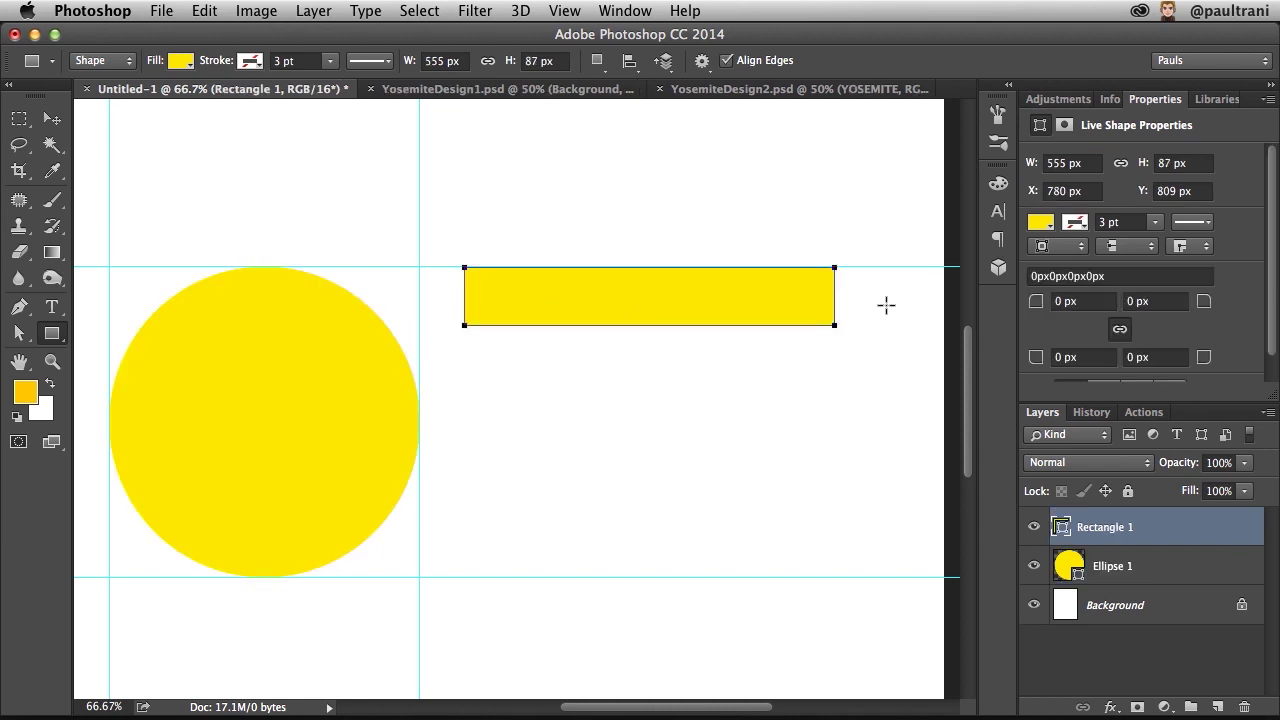
left_click(52, 119)
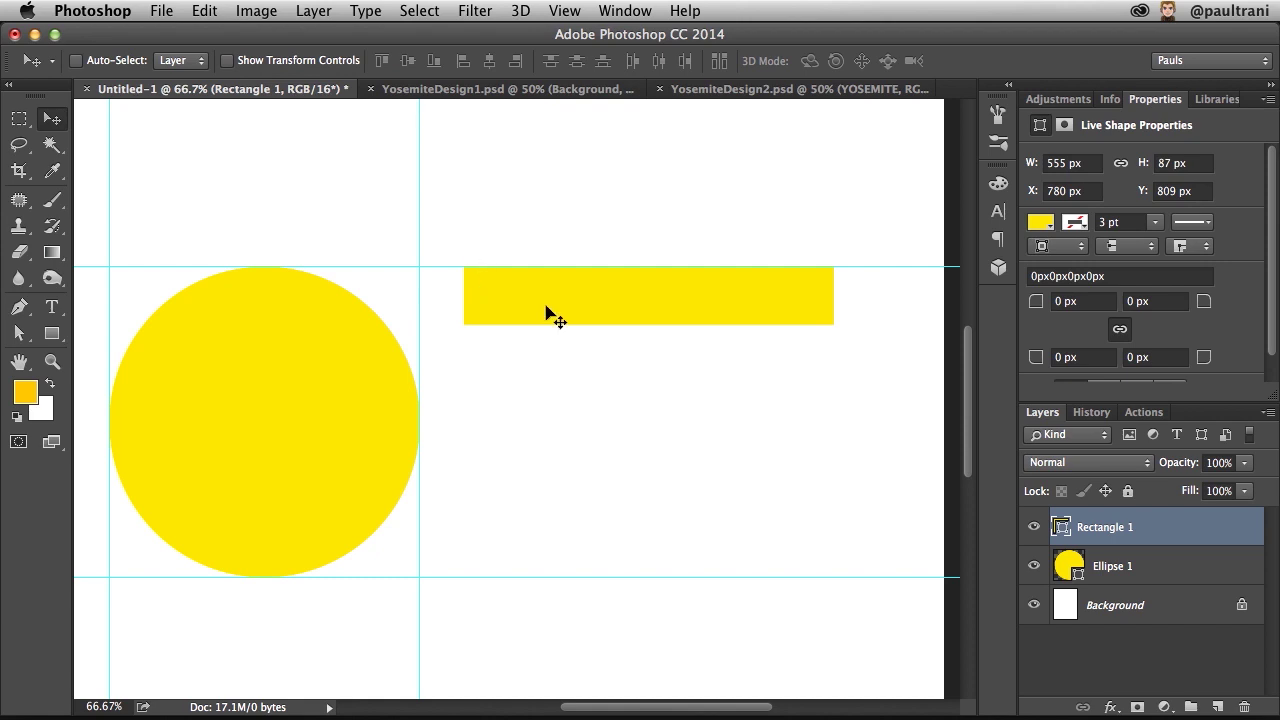
left_click_drag(576, 305, 594, 558)
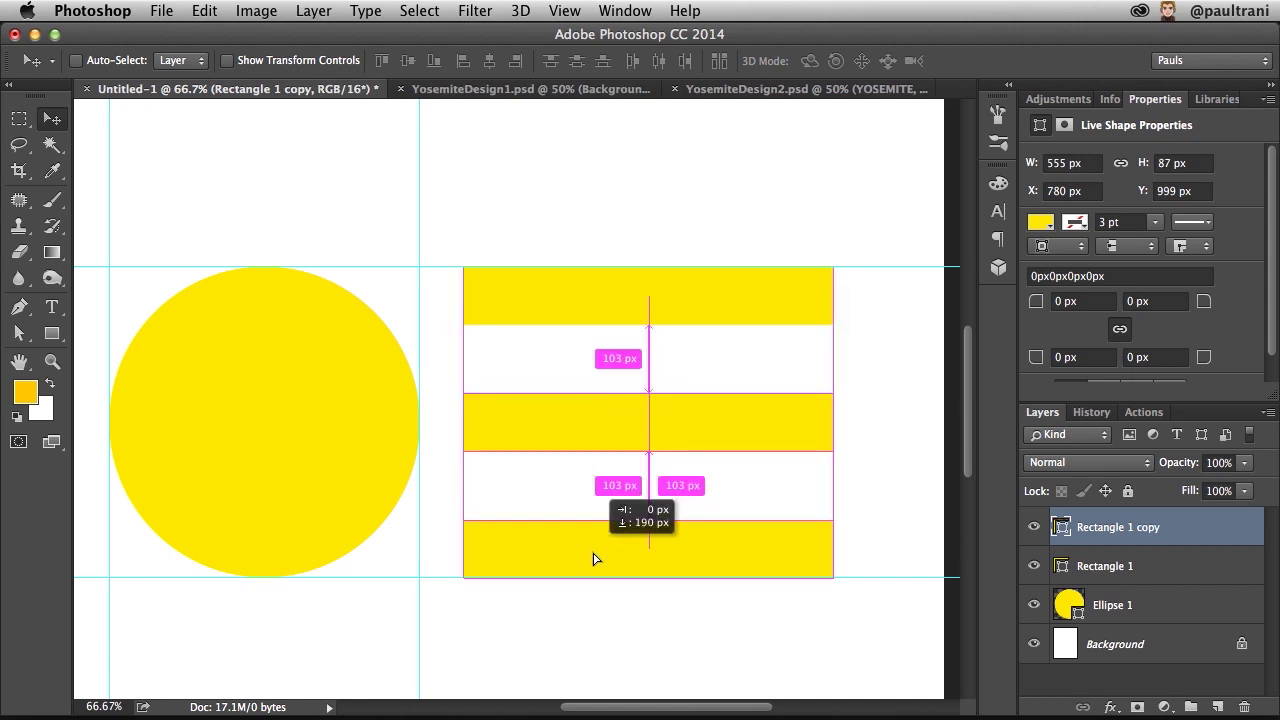
left_click_drag(594, 558, 593, 556)
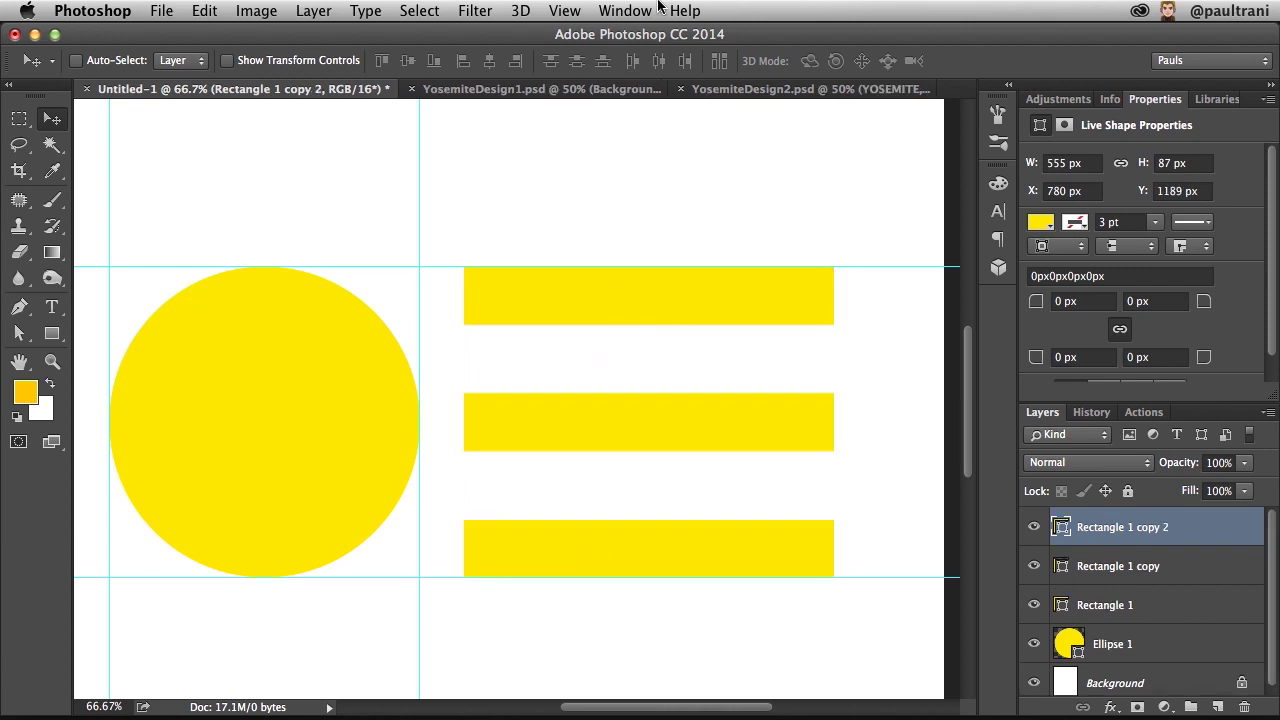
Step: Zoom to 50%, select Ellipse 1, and embed half-dome.jpg above it as a committed placement
key("super+minus")
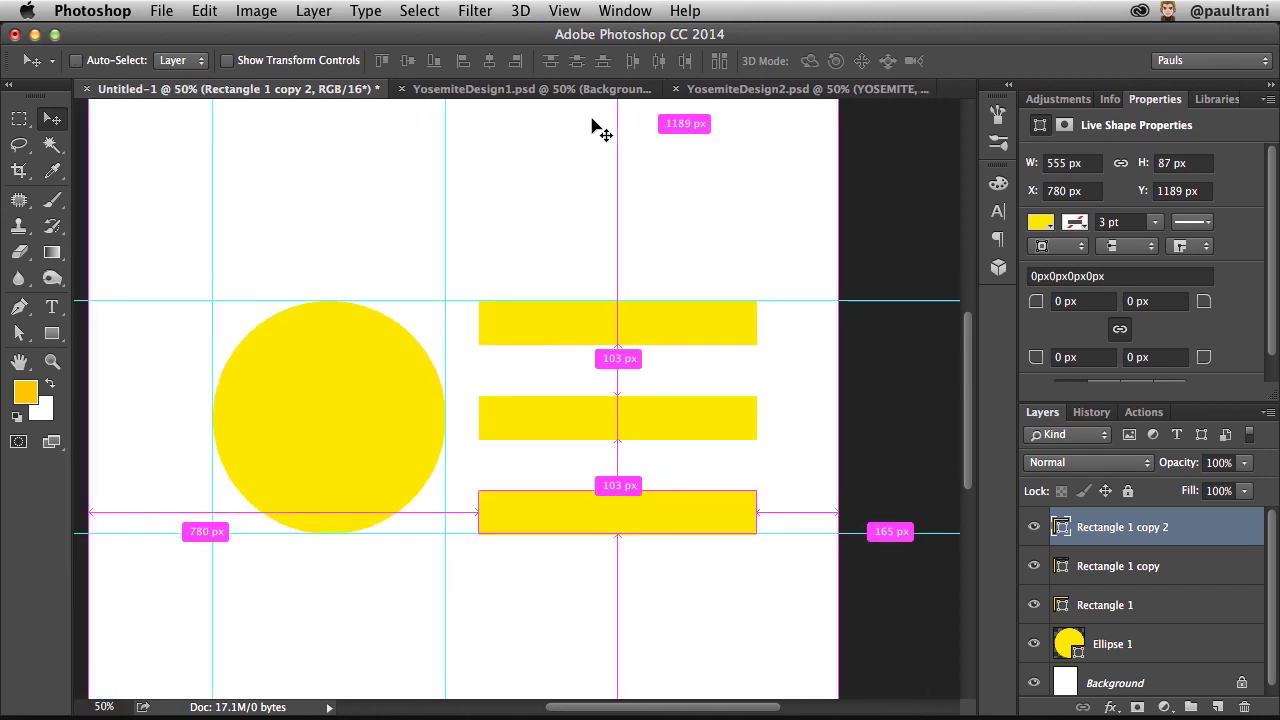
scroll(468, 238, "left", 3)
scroll(468, 238, "right", 2)
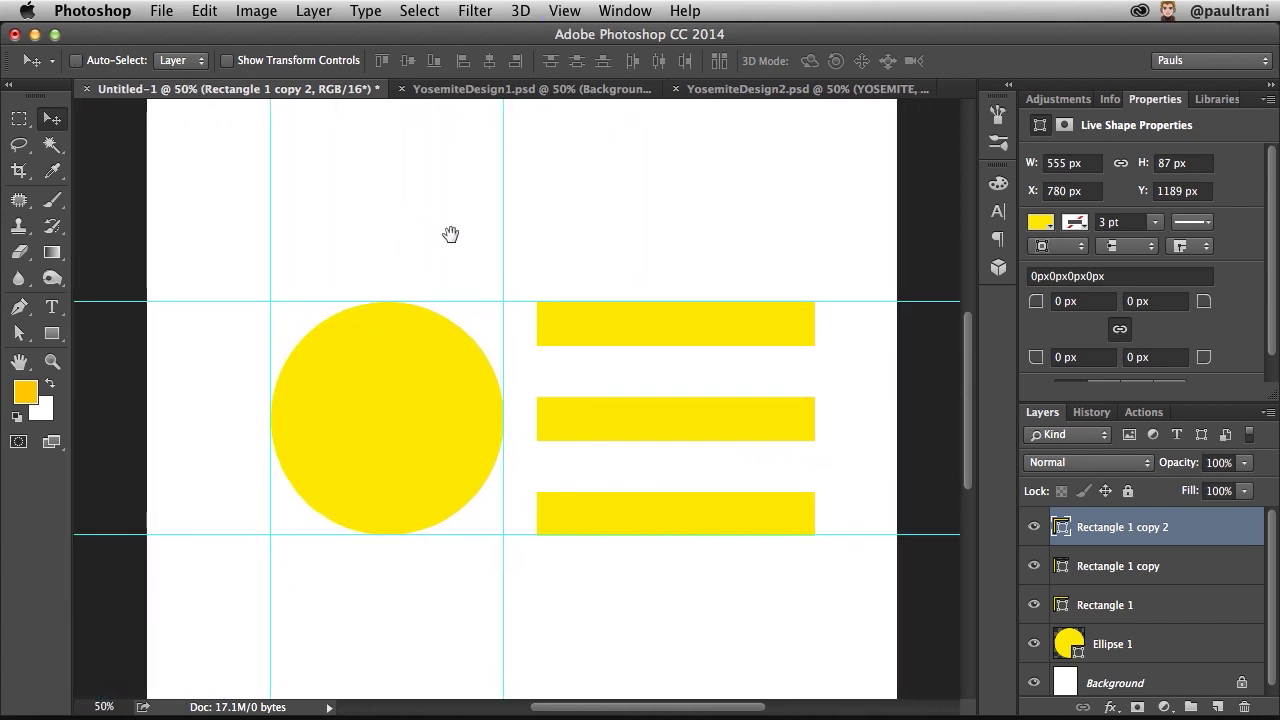
left_click(1098, 644)
left_click(161, 10)
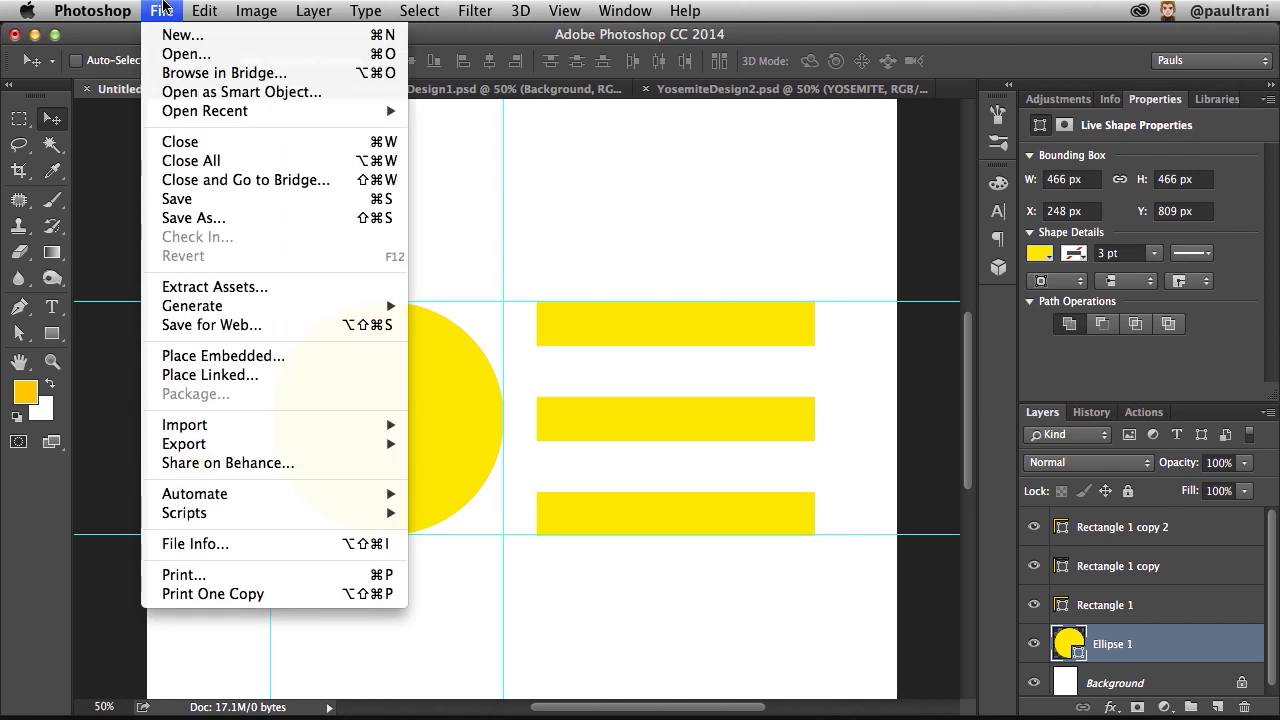
left_click(186, 357)
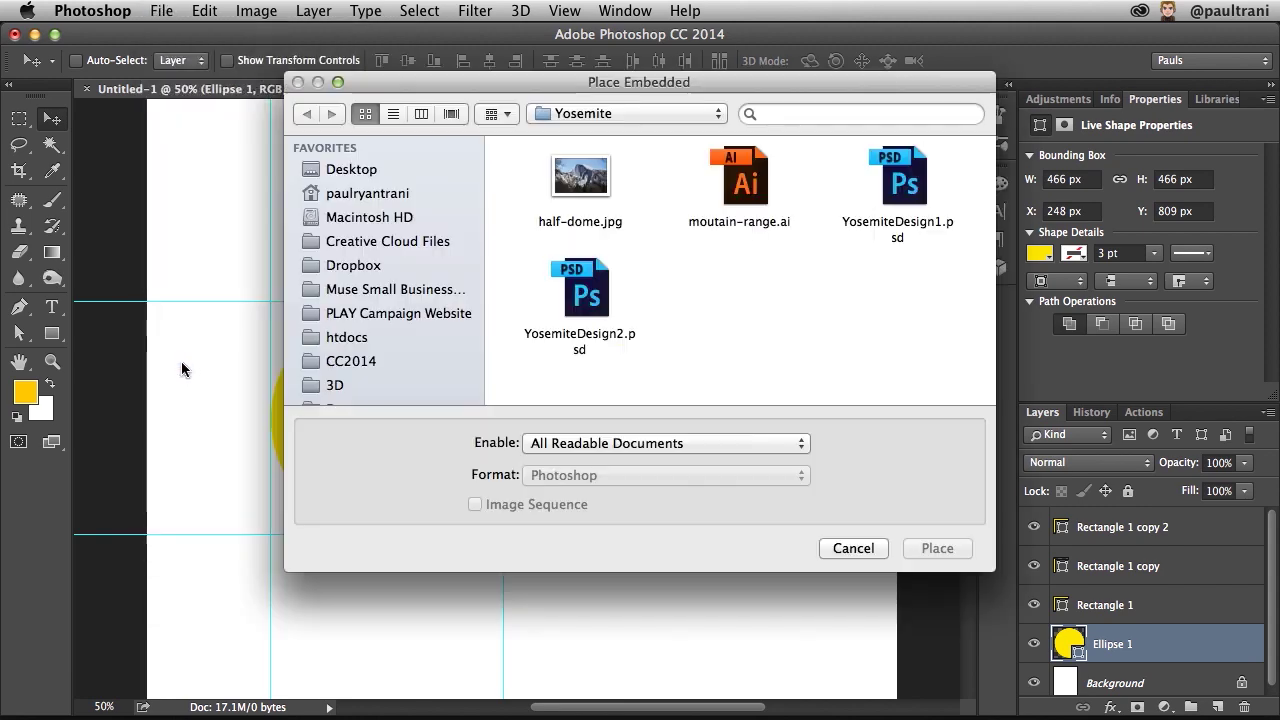
left_click(580, 178)
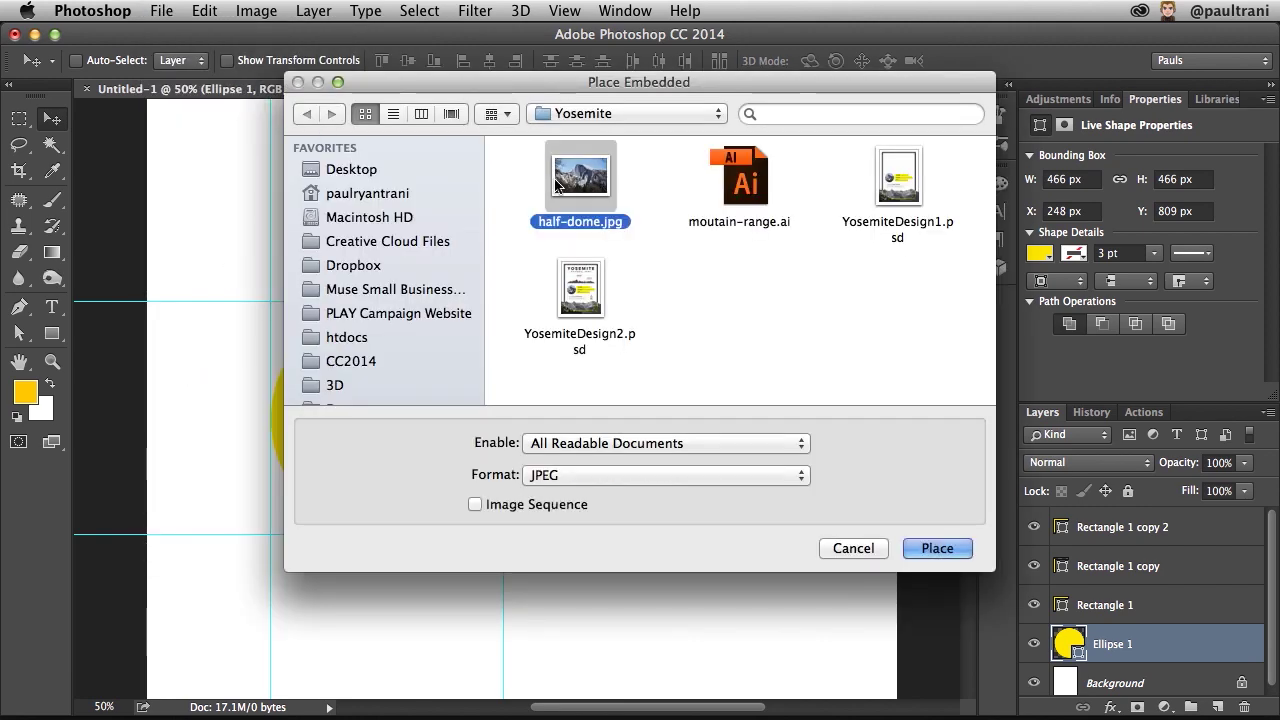
left_click(931, 549)
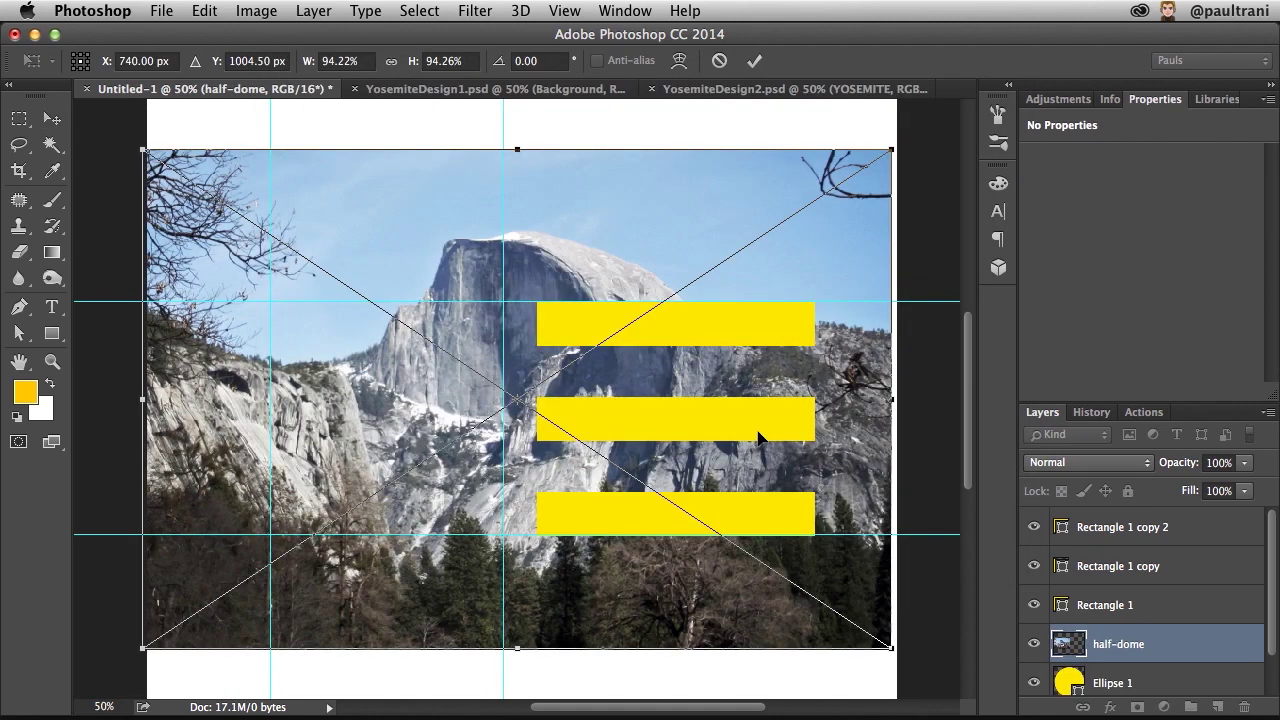
key("Return")
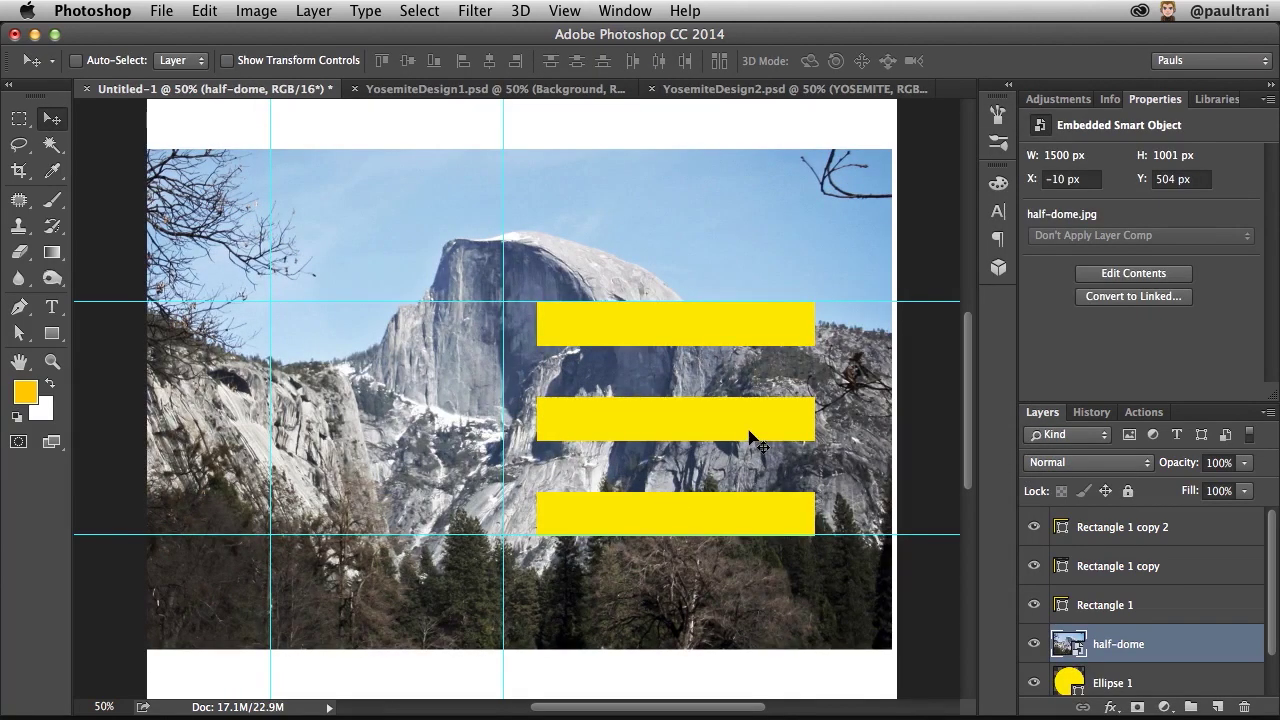
double_click(1252, 104)
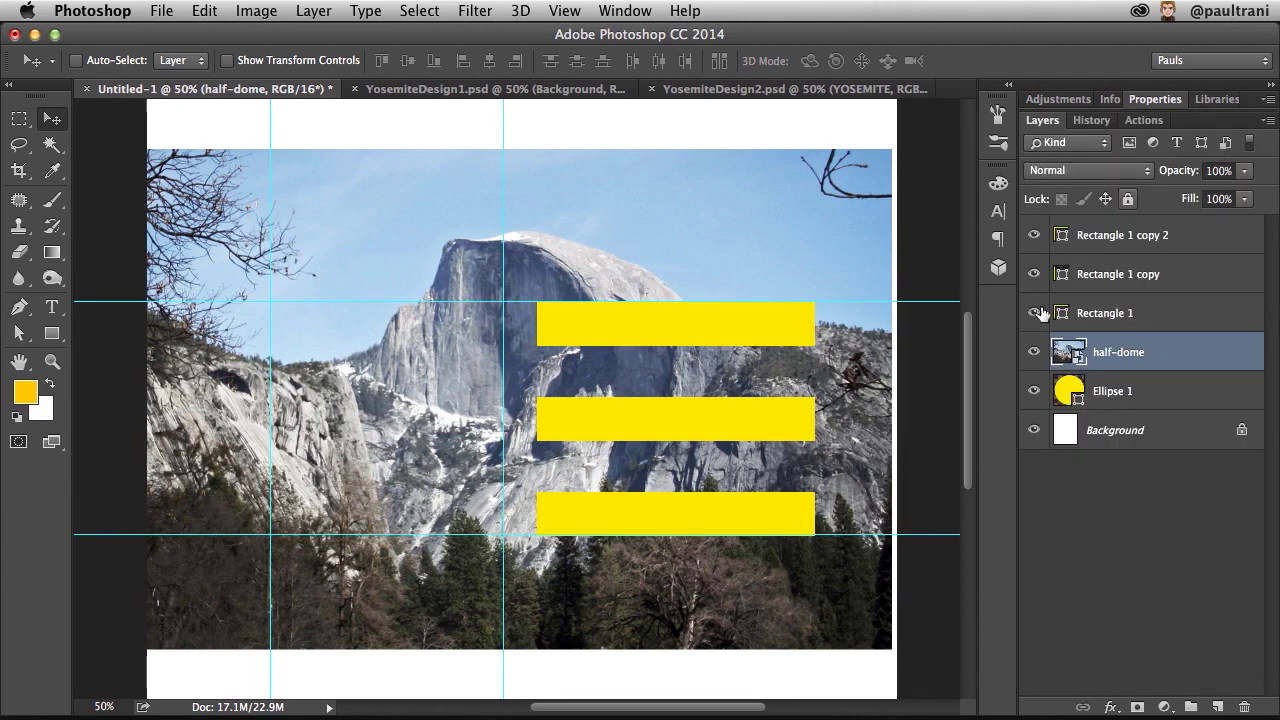
Step: Preview the half-dome smart object's contents, toggle its visibility, and open its layer context menu
double_click(1070, 352)
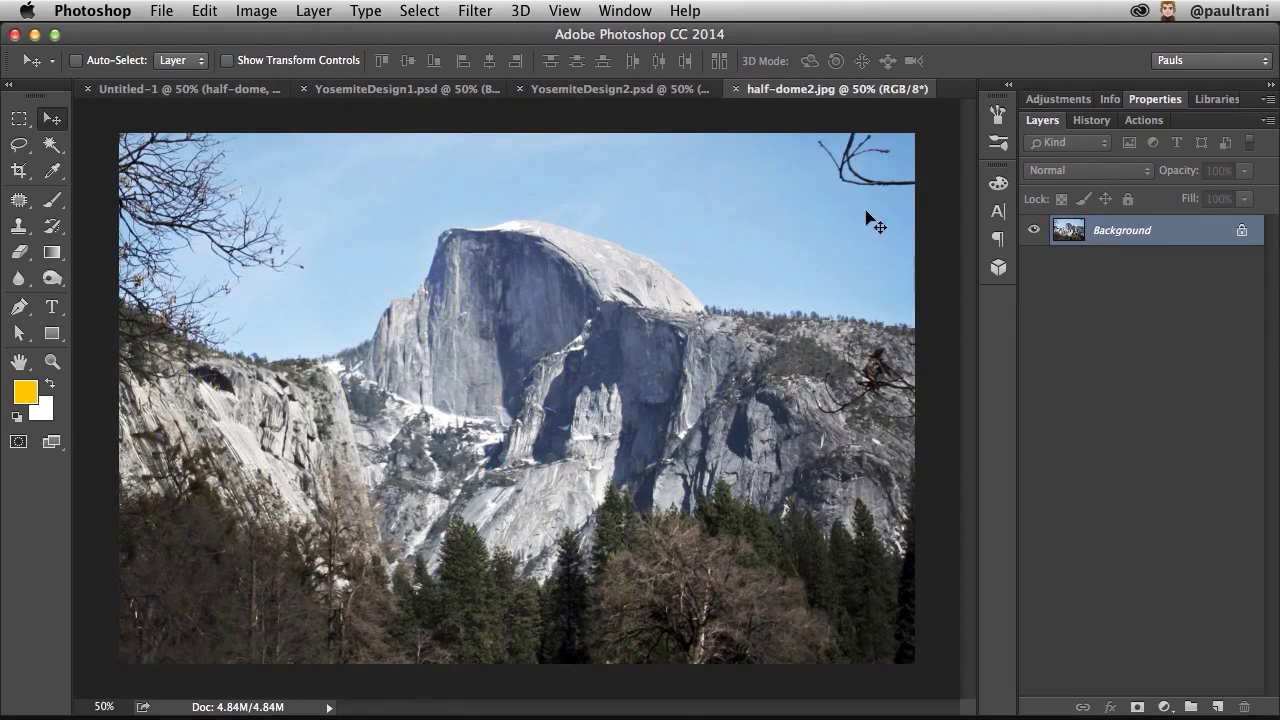
left_click(737, 91)
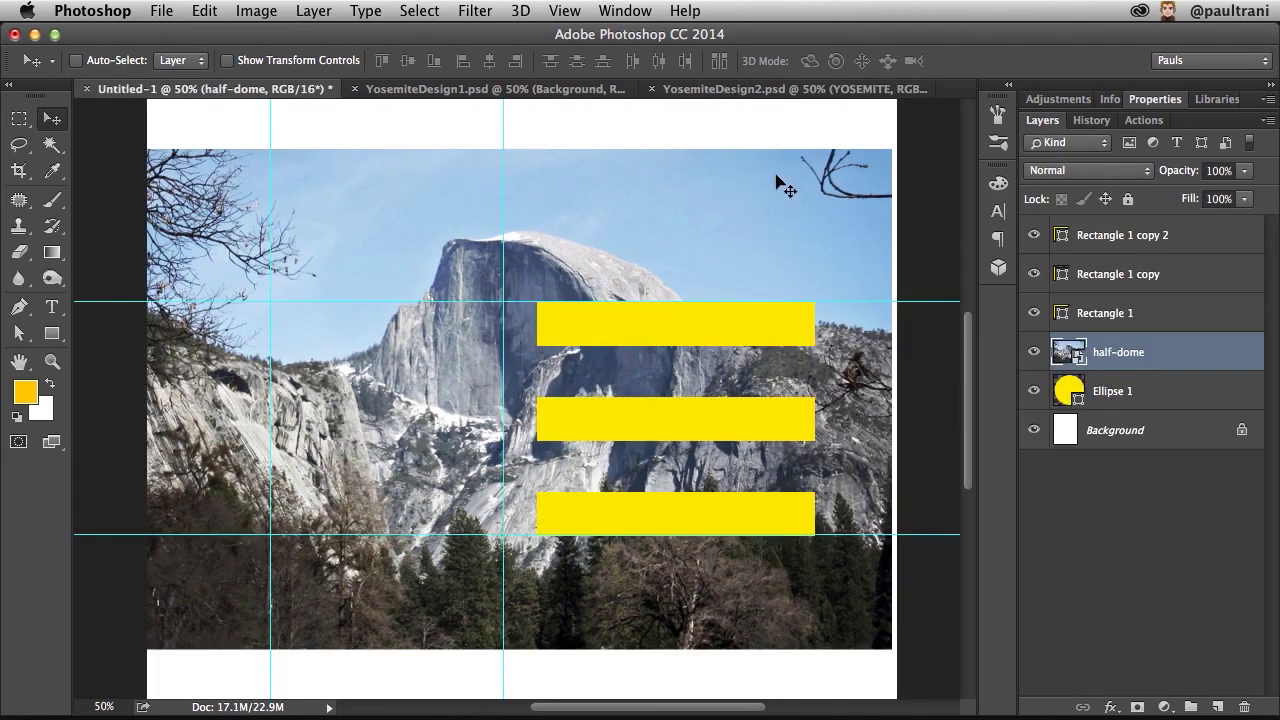
left_click(1034, 352)
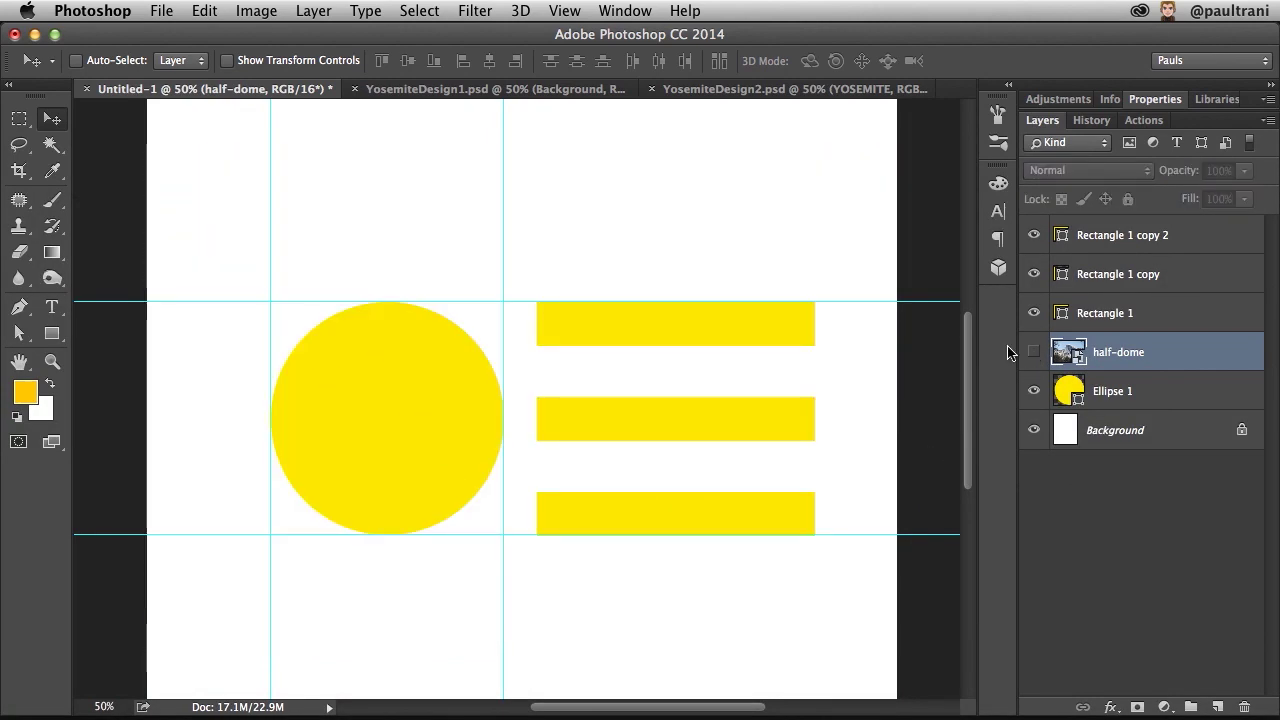
left_click(1034, 352)
right_click(1171, 346)
Step: Clip the half-dome photo to Ellipse 1 and scale it to about 44% so the dome fills the circle
scroll(1038, 588, "down", 5)
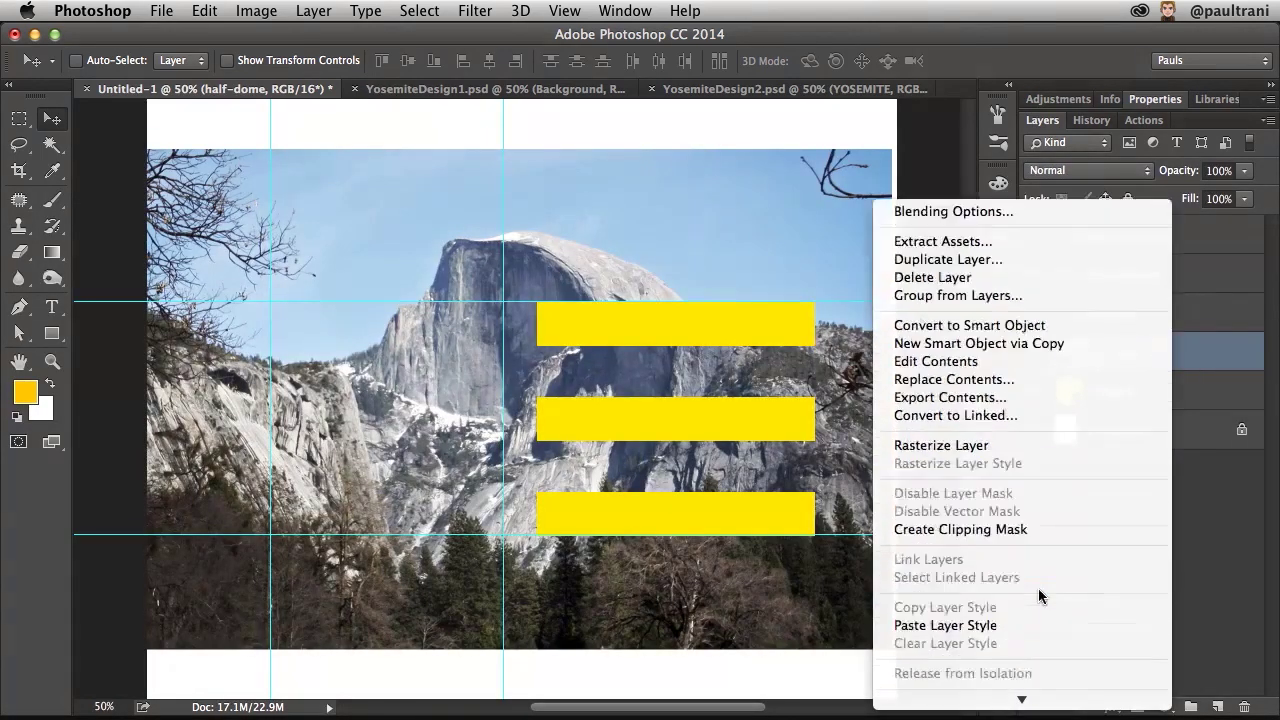
left_click(1030, 295)
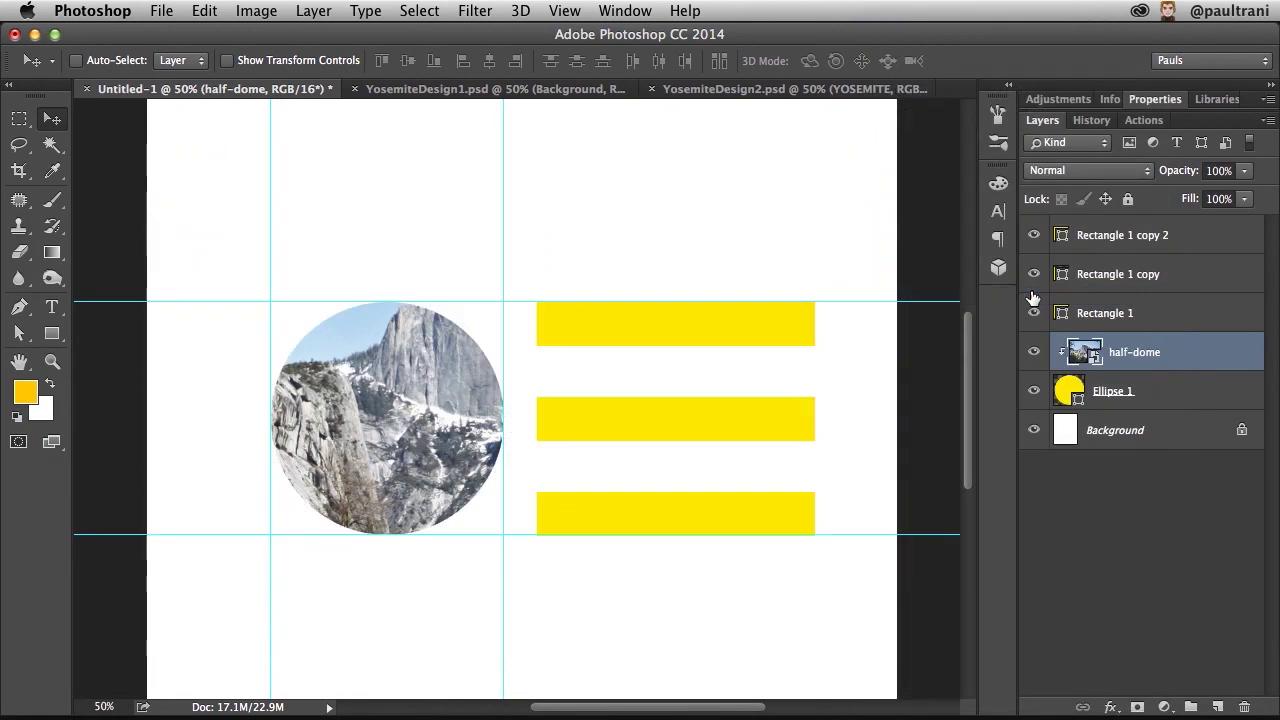
left_click_drag(285, 395, 334, 449)
key("ctrl+t")
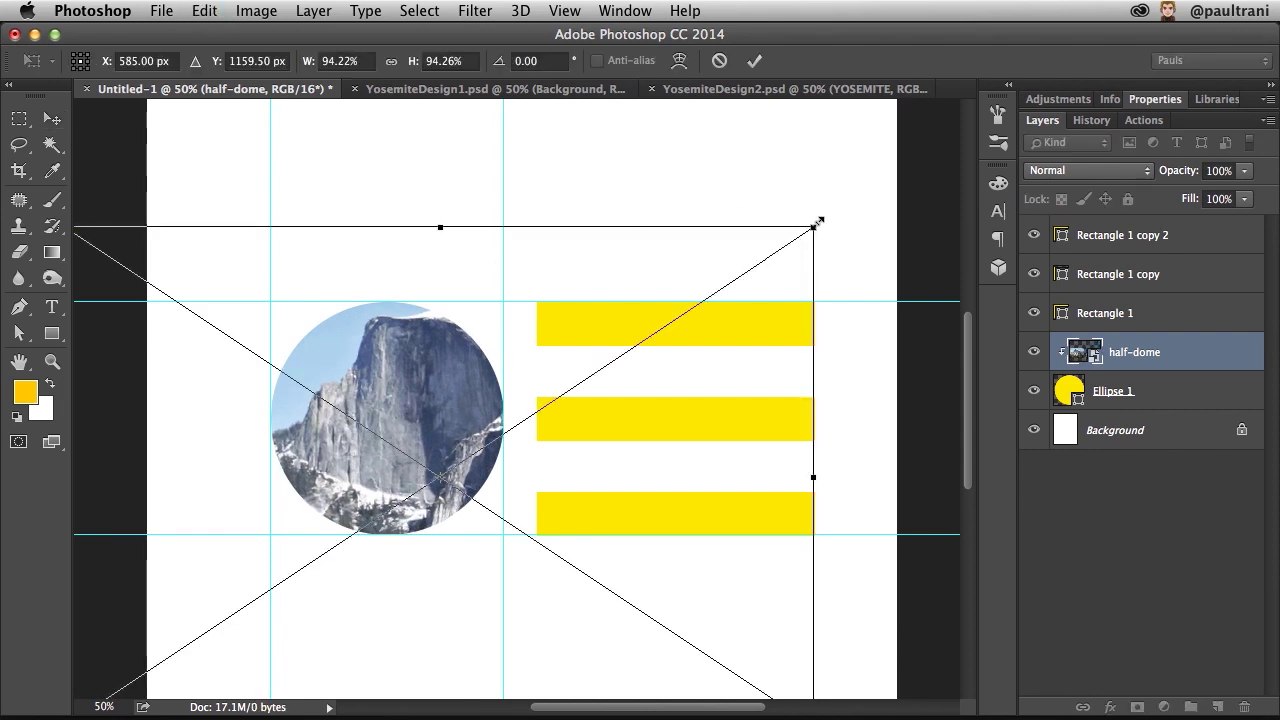
left_click_drag(815, 224, 409, 489)
left_click_drag(323, 668, 503, 445)
left_click_drag(241, 324, 219, 298)
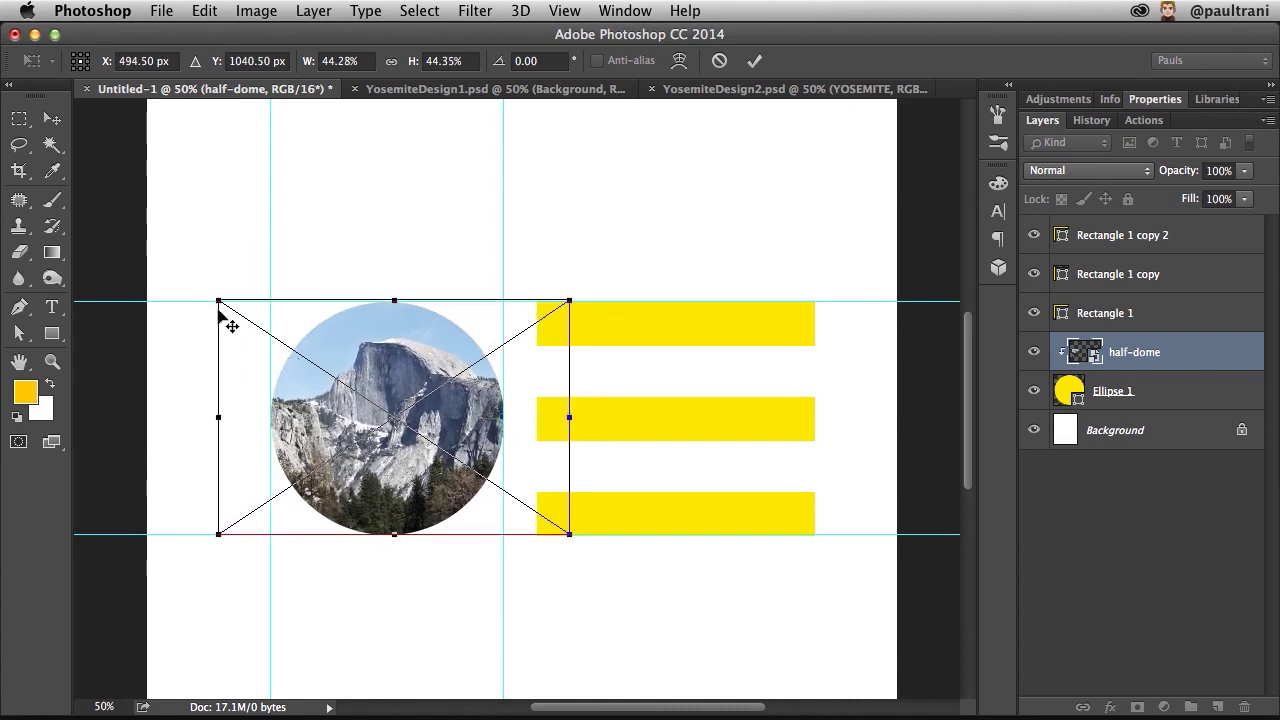
key("Return")
Step: Try shrinking the Ellipse 1 circle to about 84%, then undo the change
left_click(1089, 395)
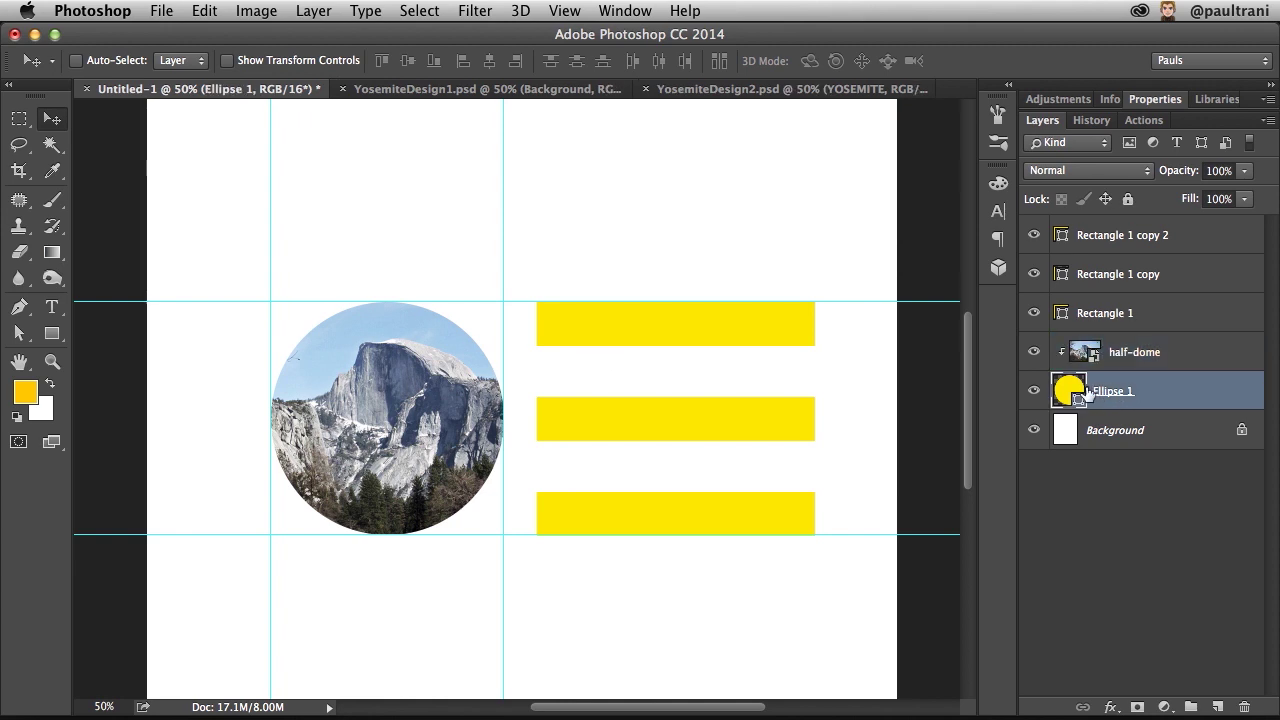
key("ctrl+t")
left_click_drag(546, 274, 509, 386)
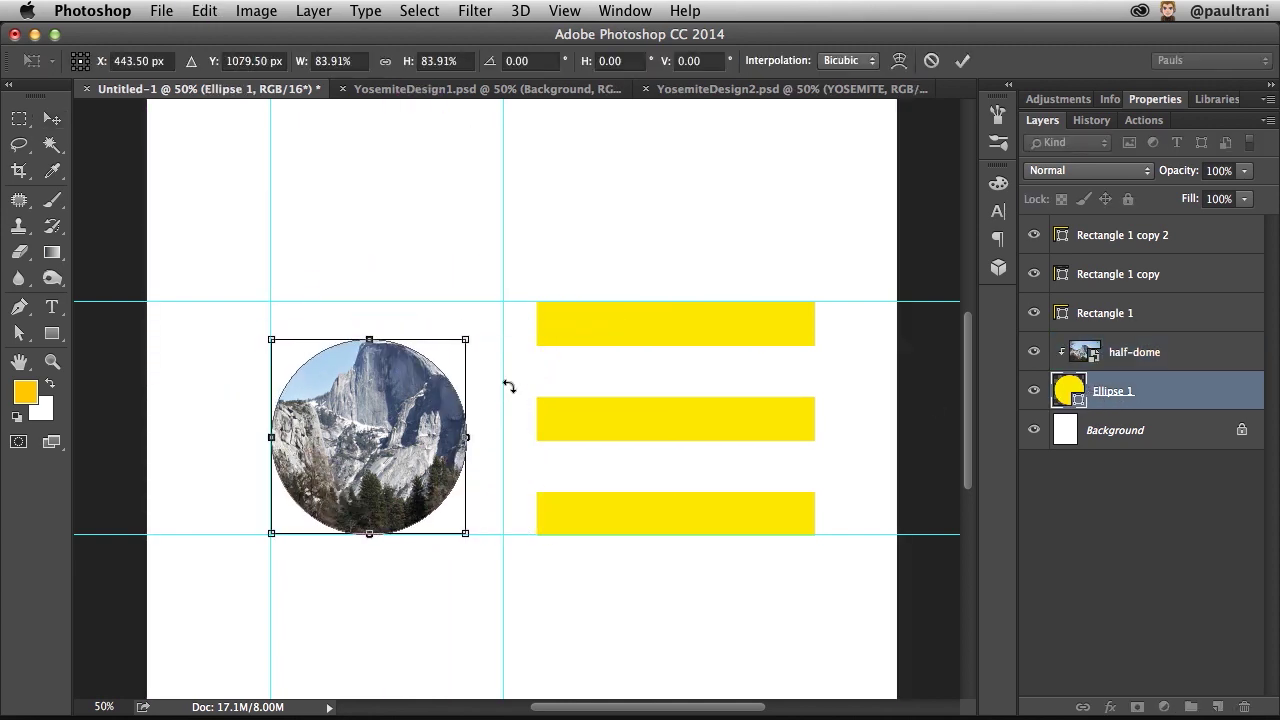
key("Return")
key("alt+bracketright")
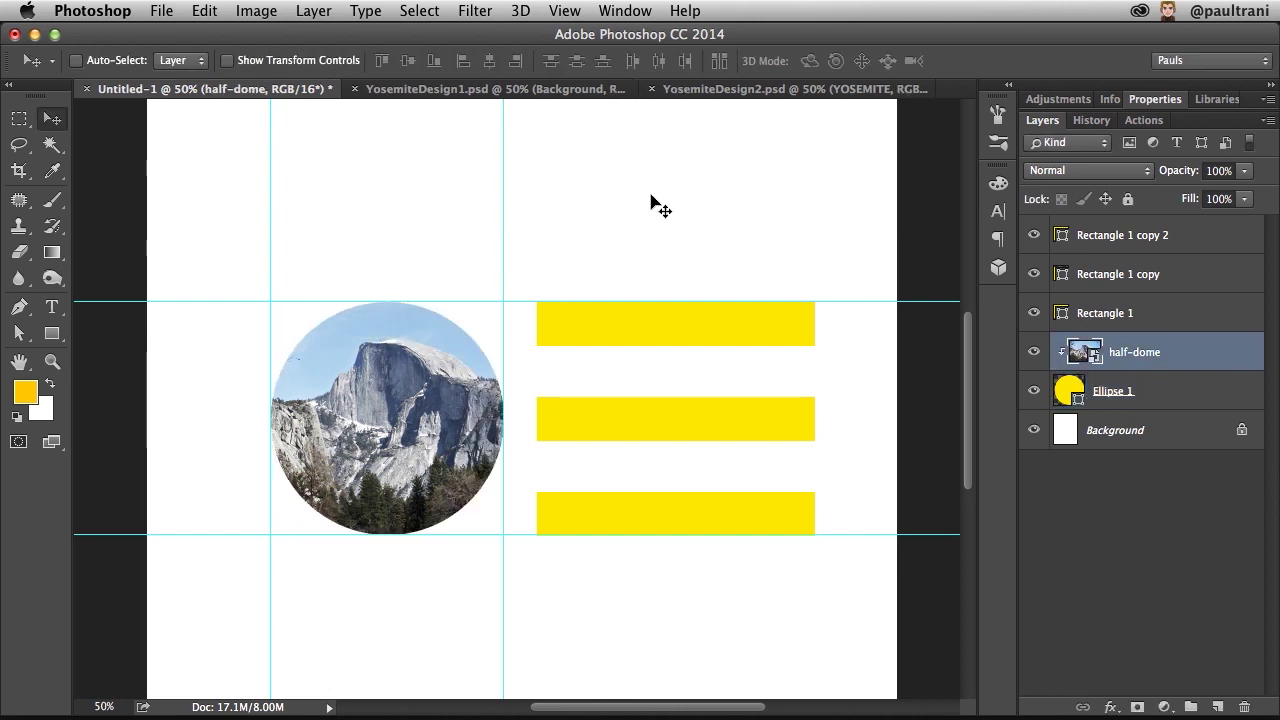
Step: In YosemiteDesign1.psd, compare the yellow frame layer in Normal and Overlay blending, ending on Overlay
left_click(432, 93)
scroll(463, 277, "down", 5)
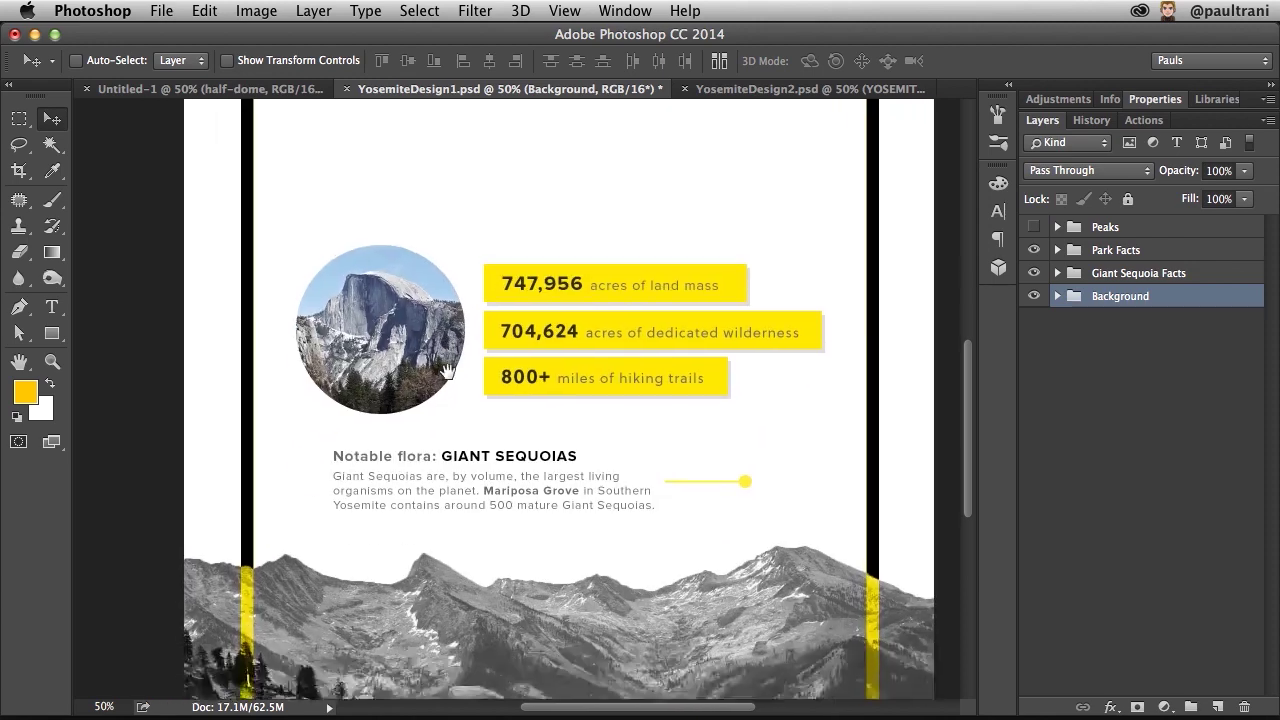
left_click_drag(445, 288, 423, 271)
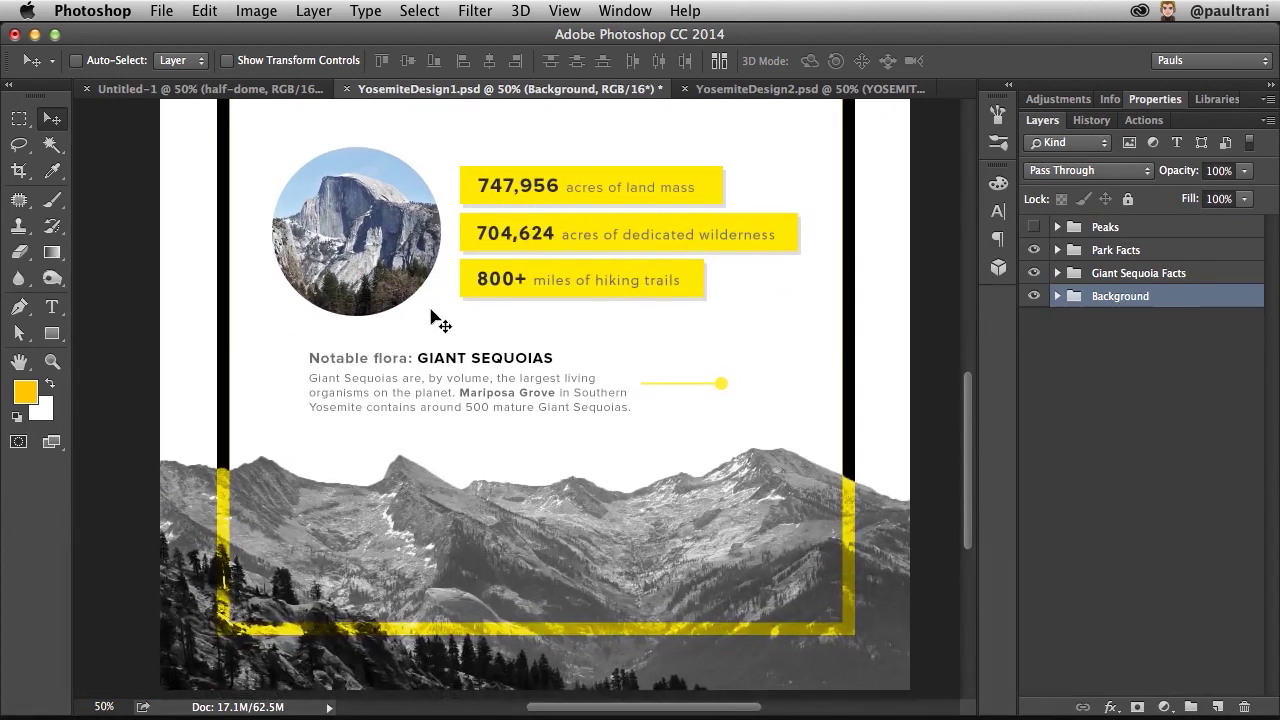
left_click(1057, 298)
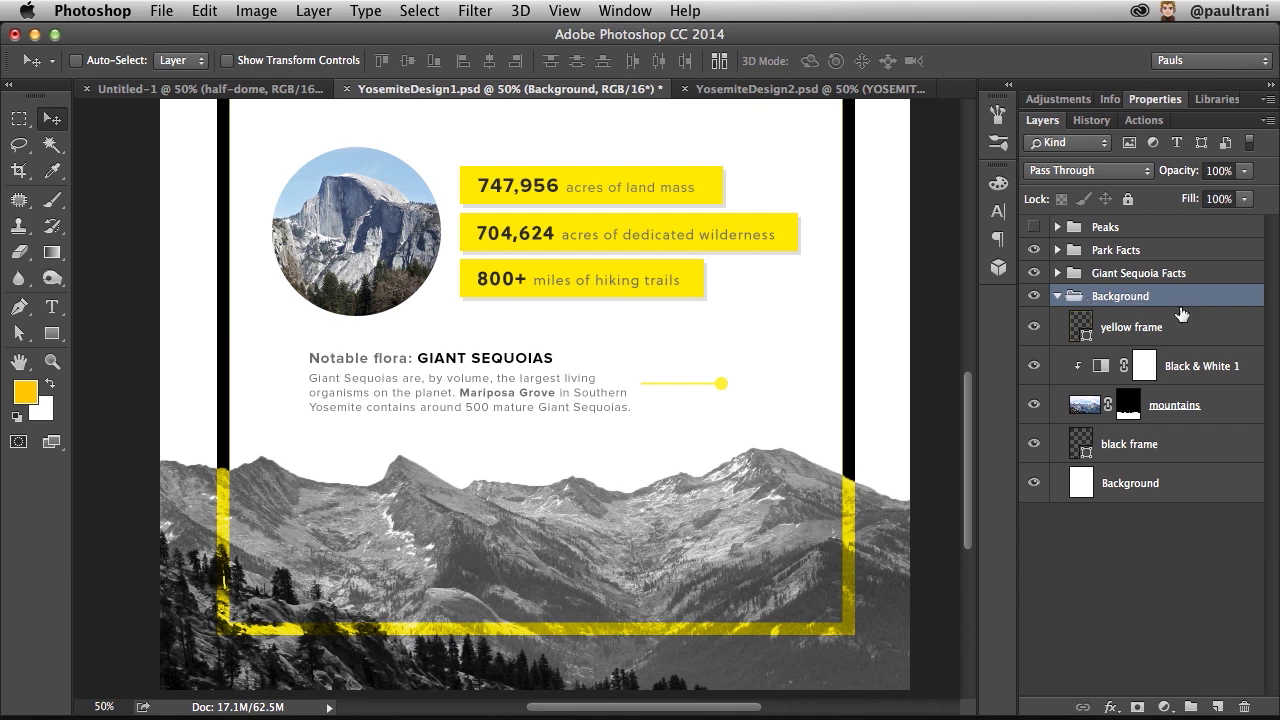
left_click(1136, 330)
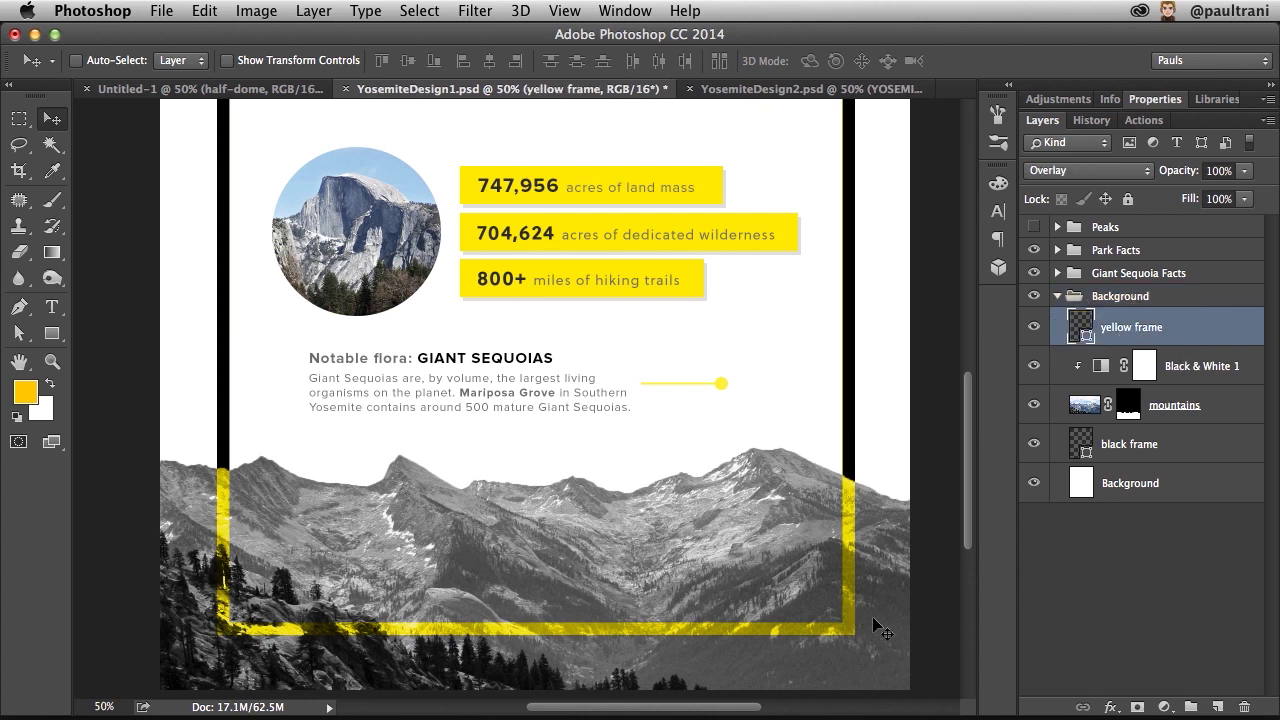
left_click(1068, 172)
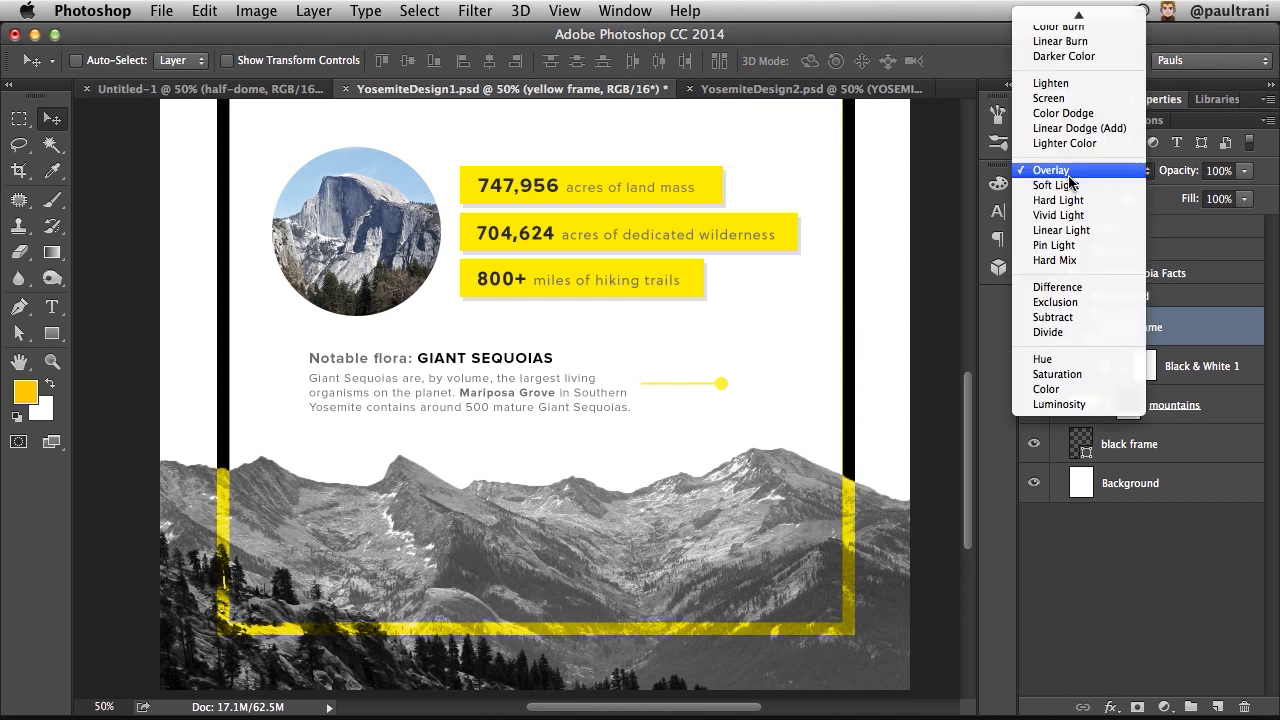
left_click(1080, 20)
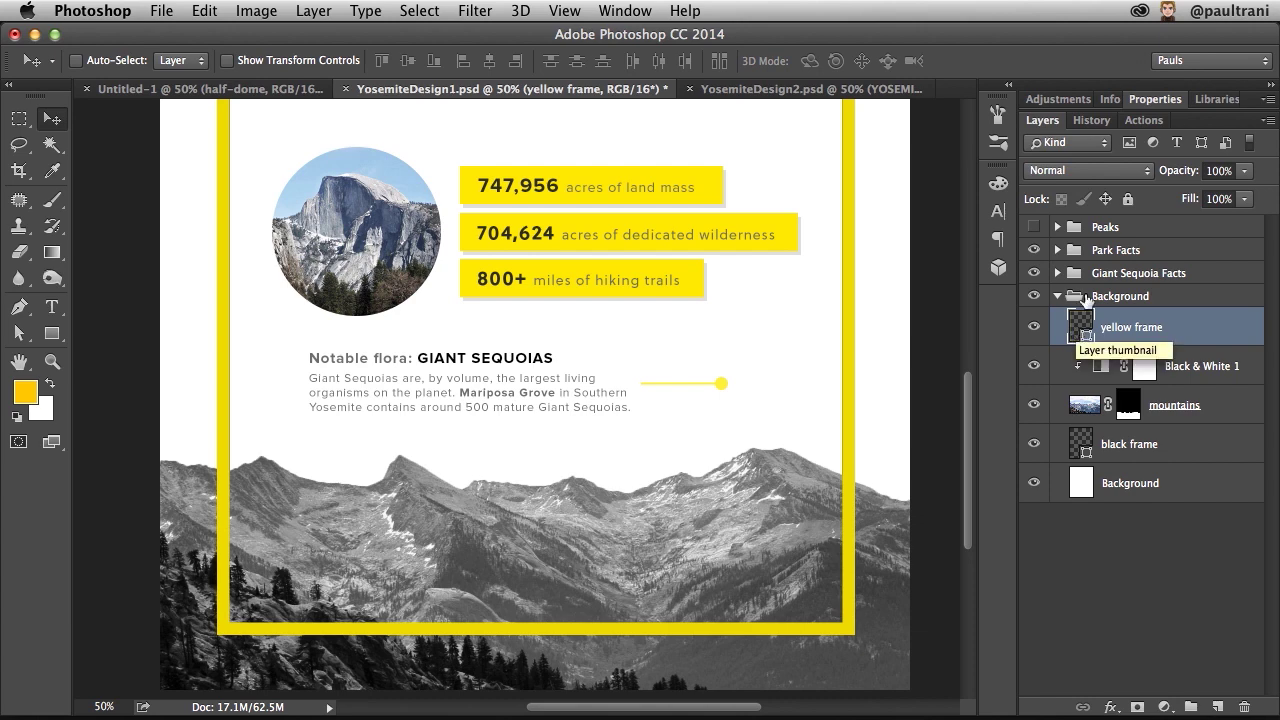
left_click(1085, 171)
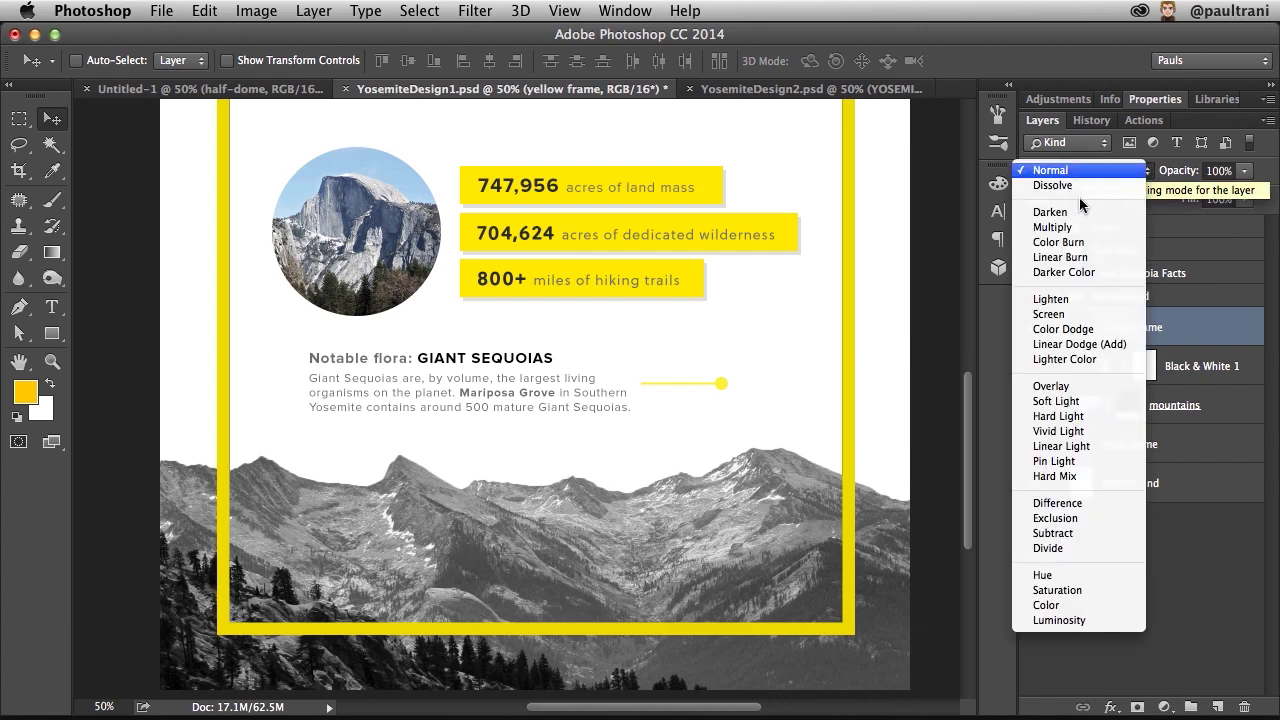
left_click(1087, 390)
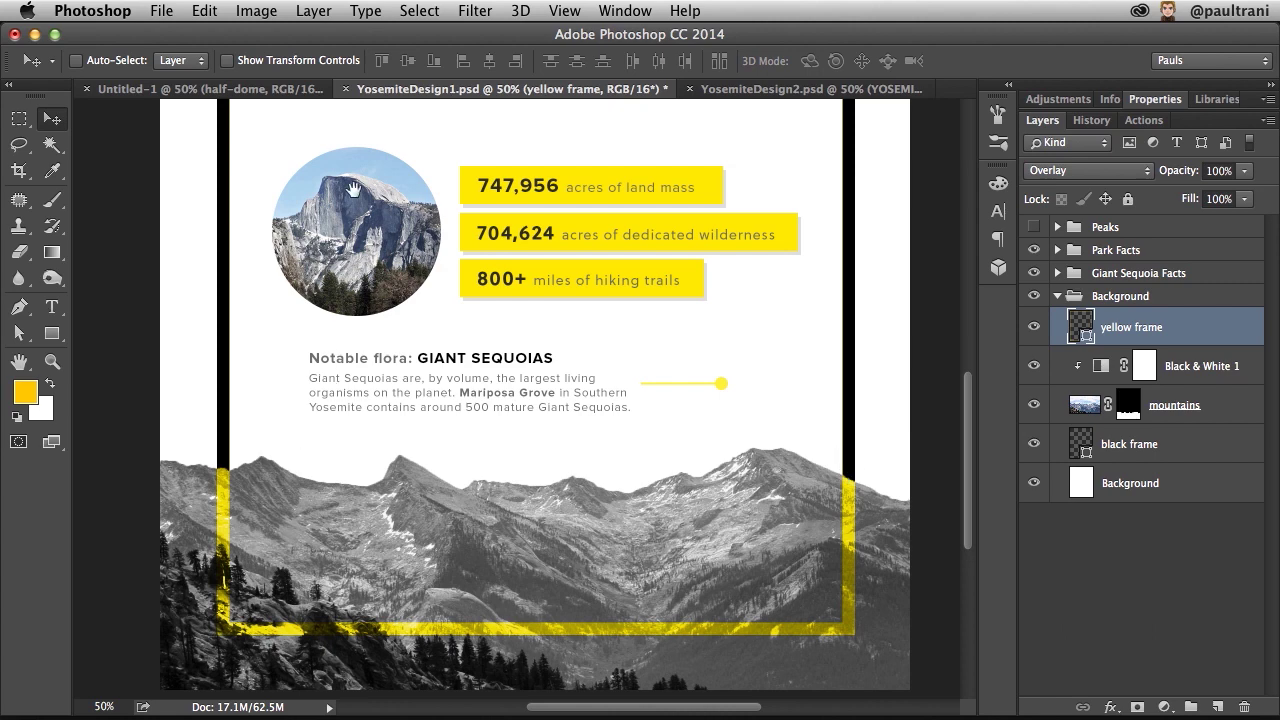
left_click_drag(352, 190, 343, 523)
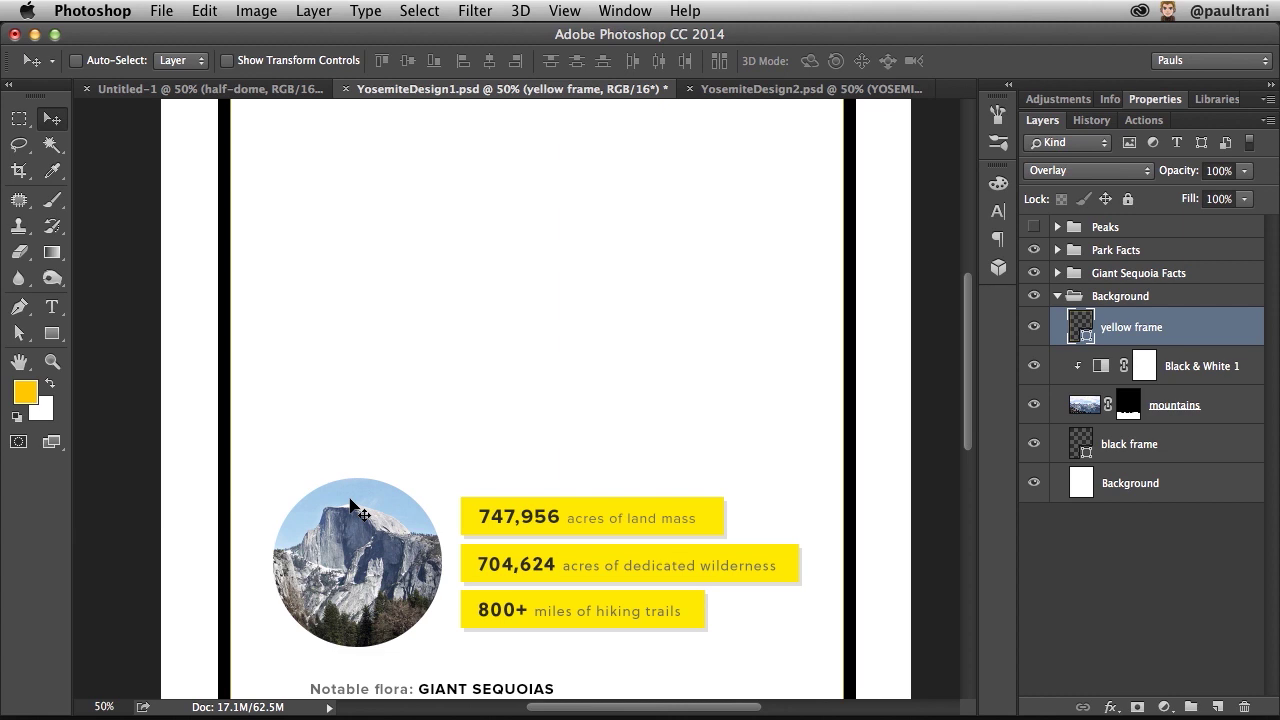
Step: Place moutain-range.ai as a linked smart object, accepting the import options, and commit it
left_click(157, 12)
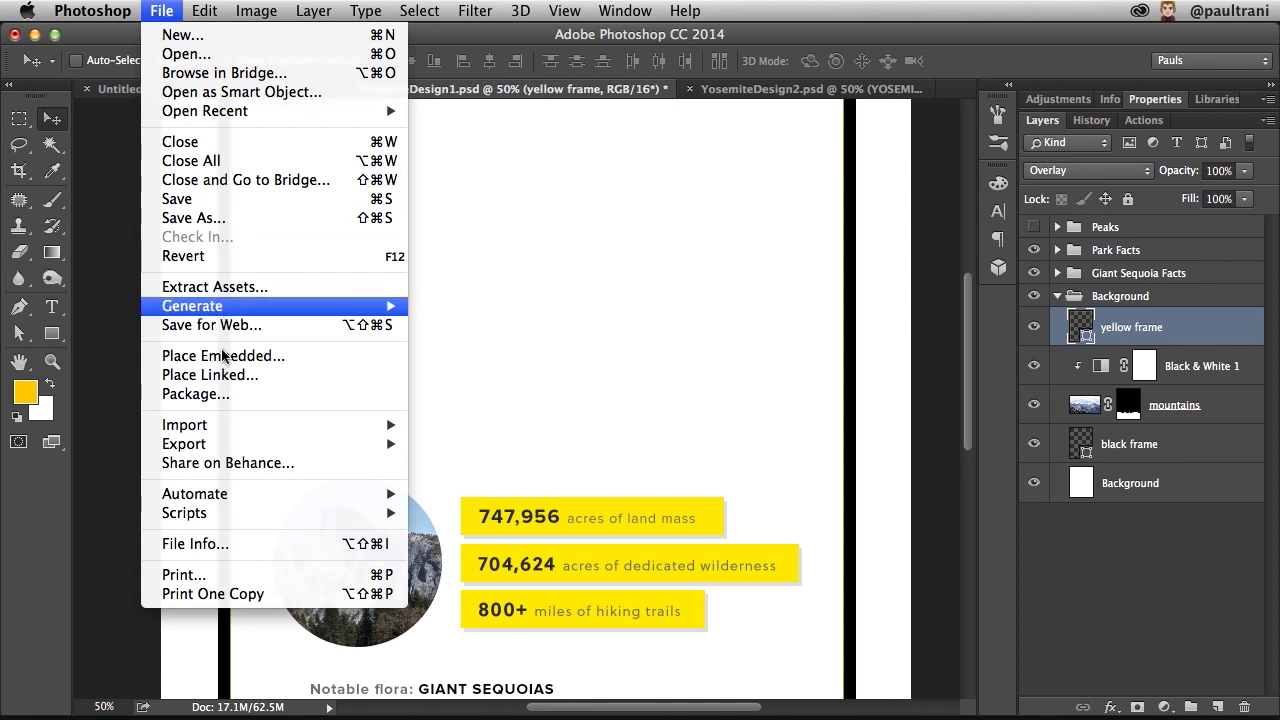
left_click(281, 384)
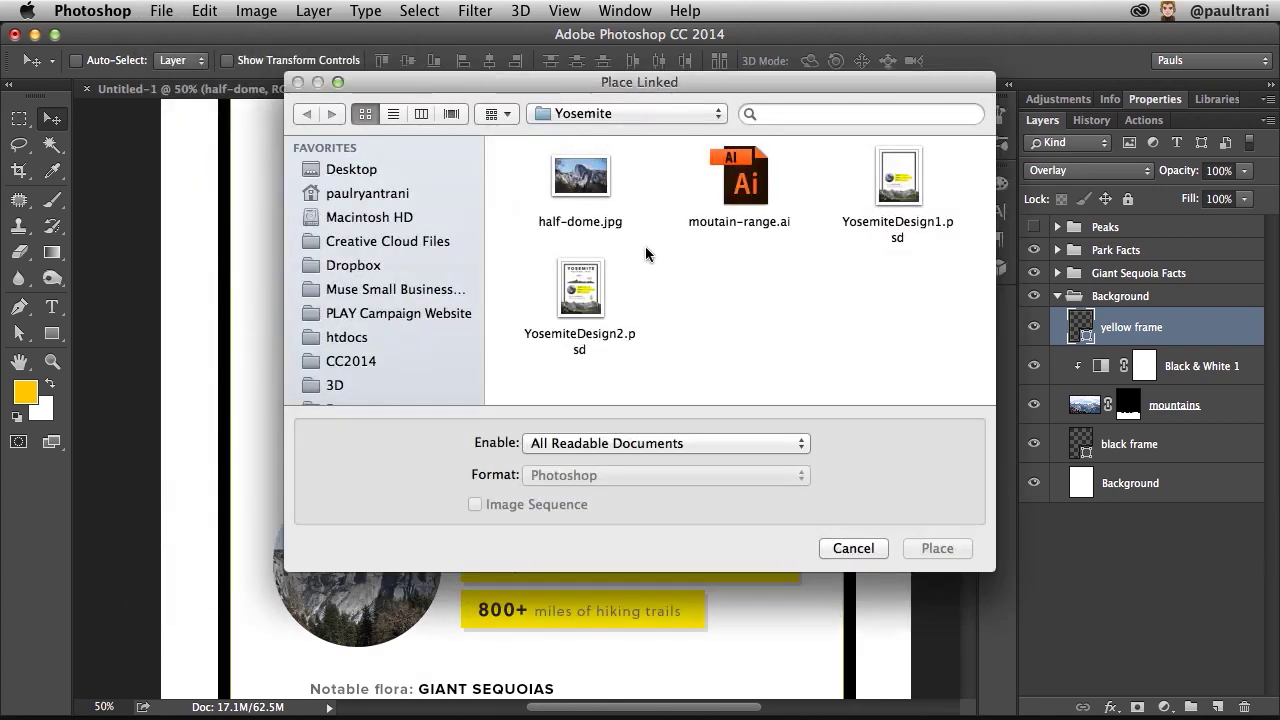
left_click(738, 205)
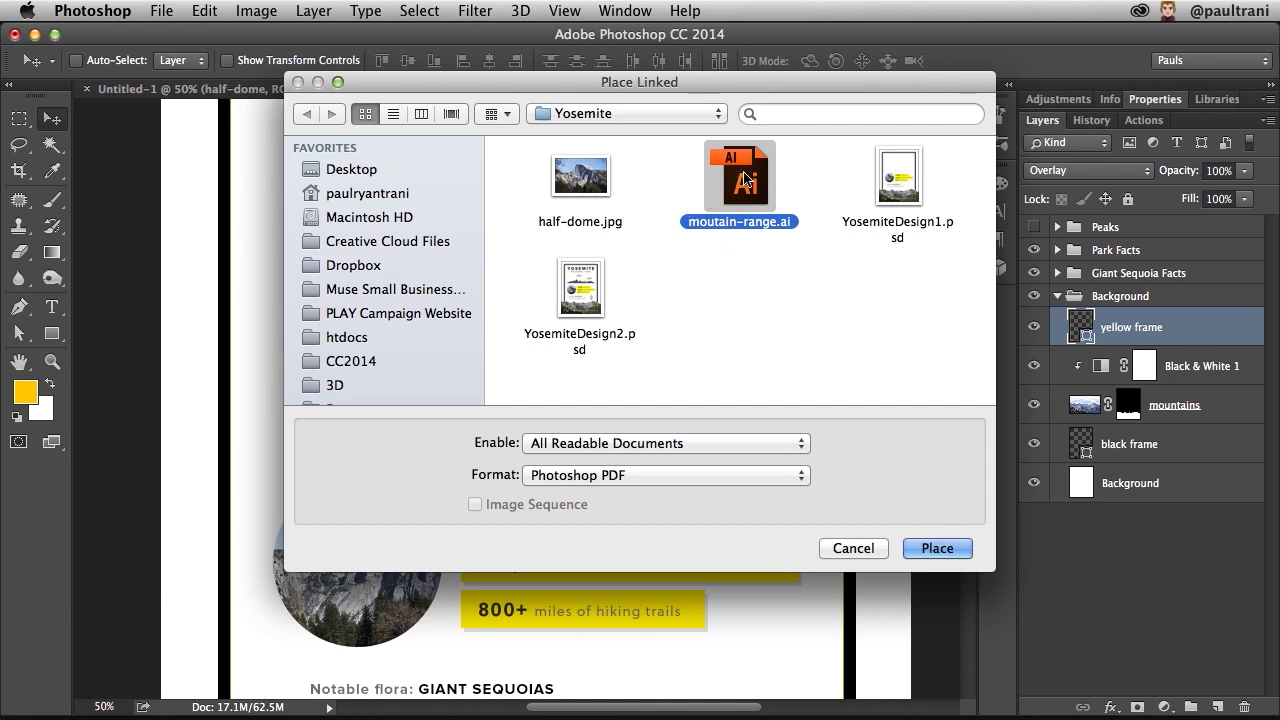
left_click(930, 549)
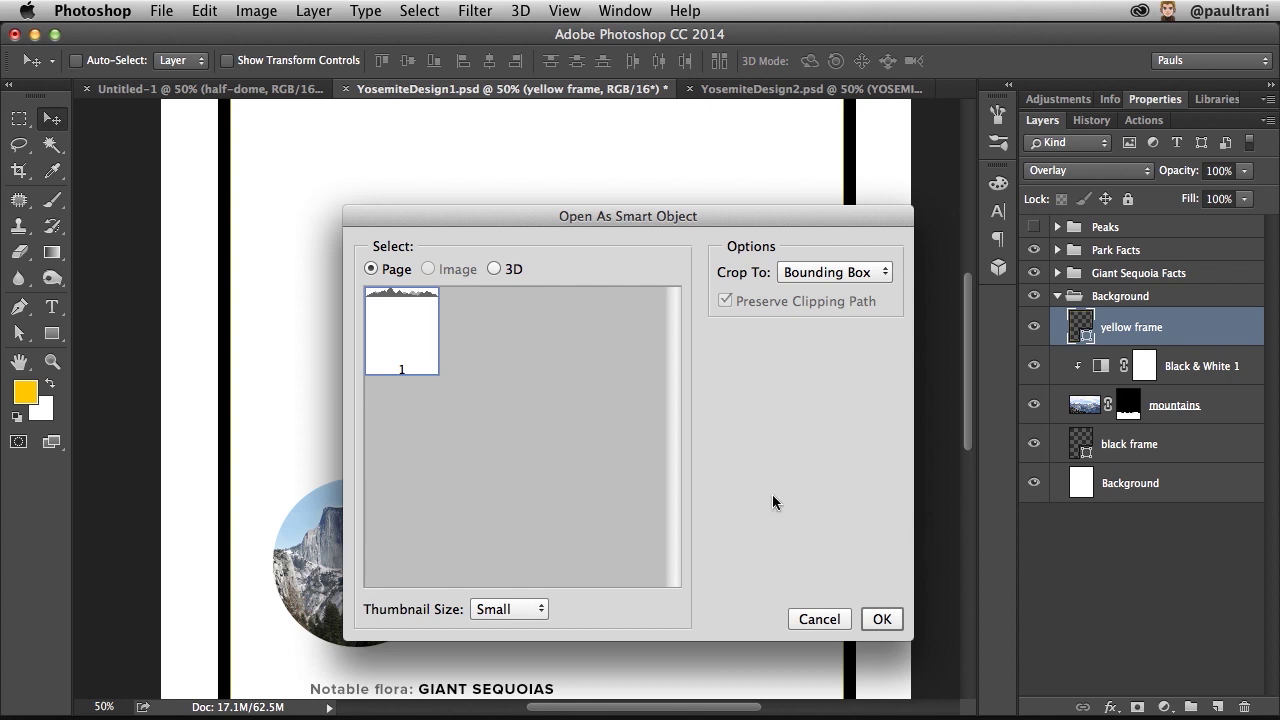
left_click(884, 618)
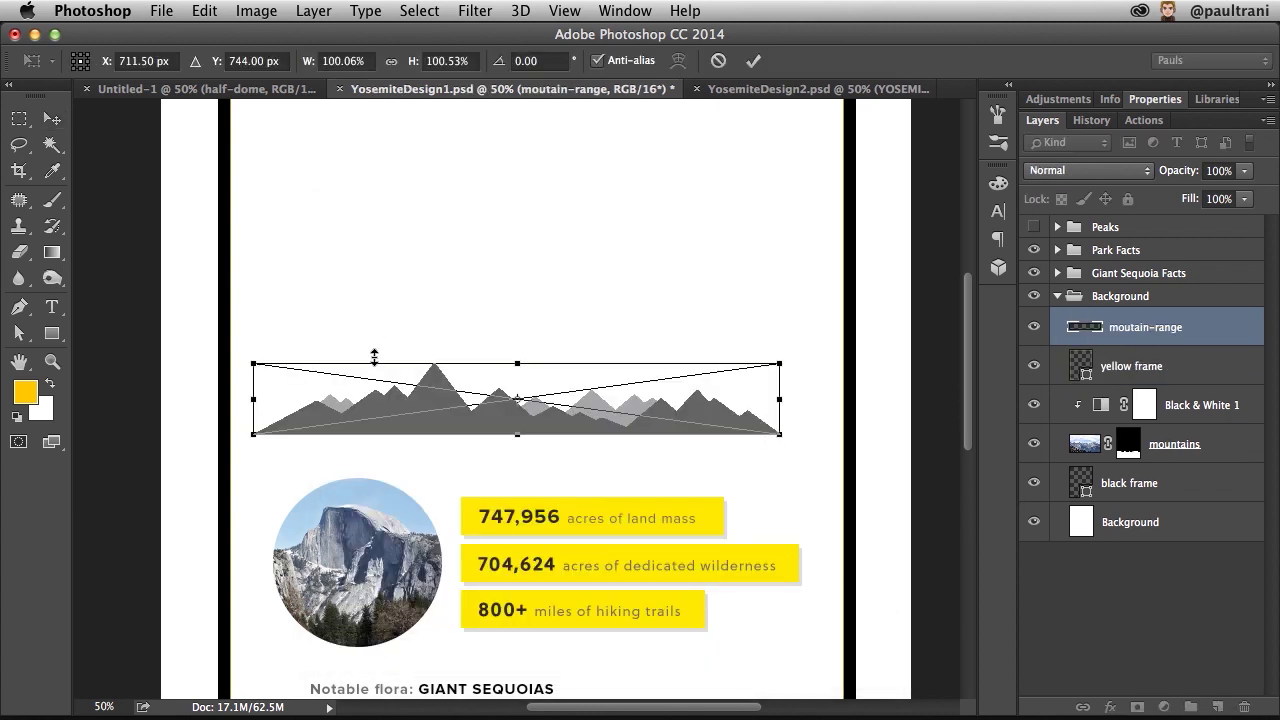
key("Return")
Step: Show the Peaks group, move moutain-range into it aligned with the markers, and edit it in Illustrator
scroll(620, 345, "up", 5)
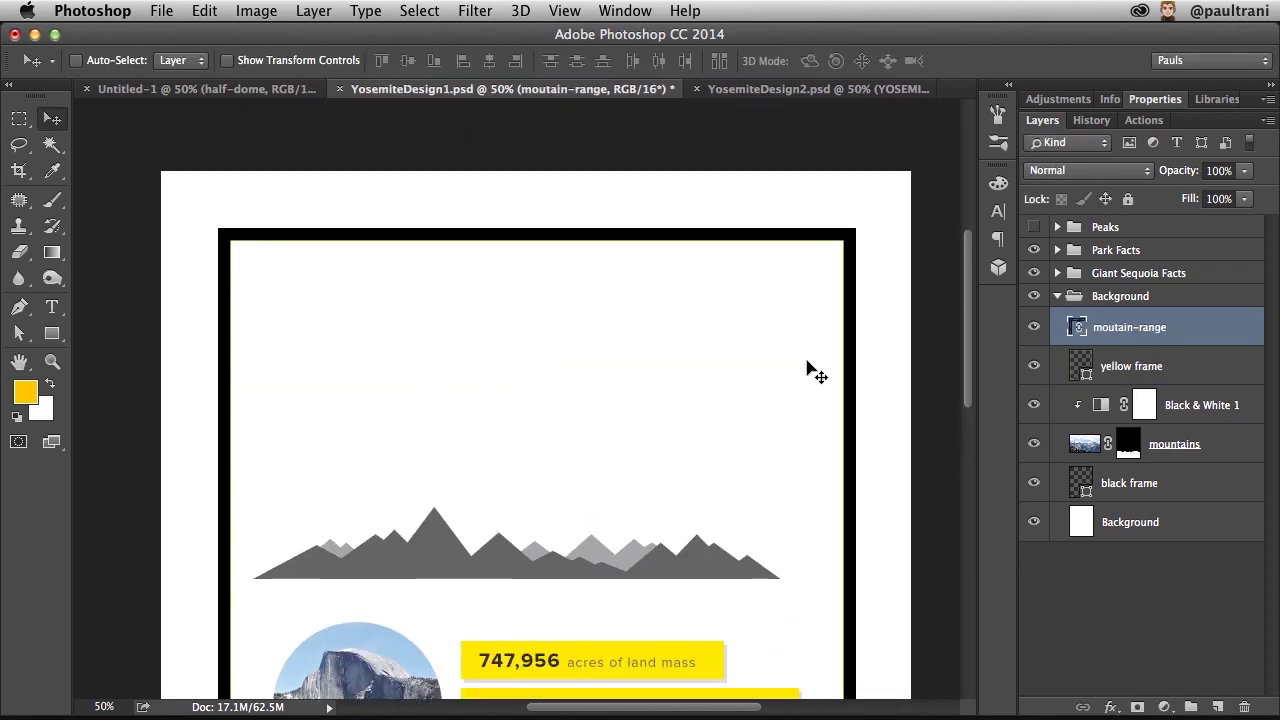
left_click(1034, 228)
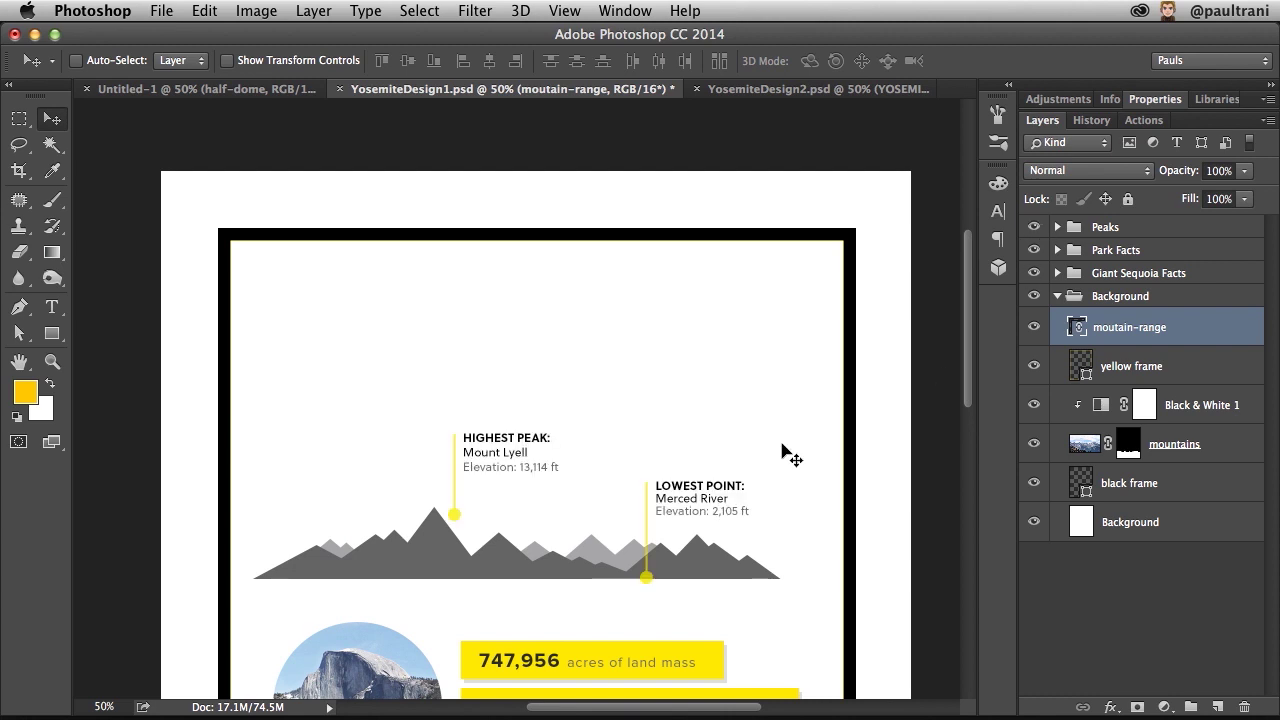
left_click(1058, 227)
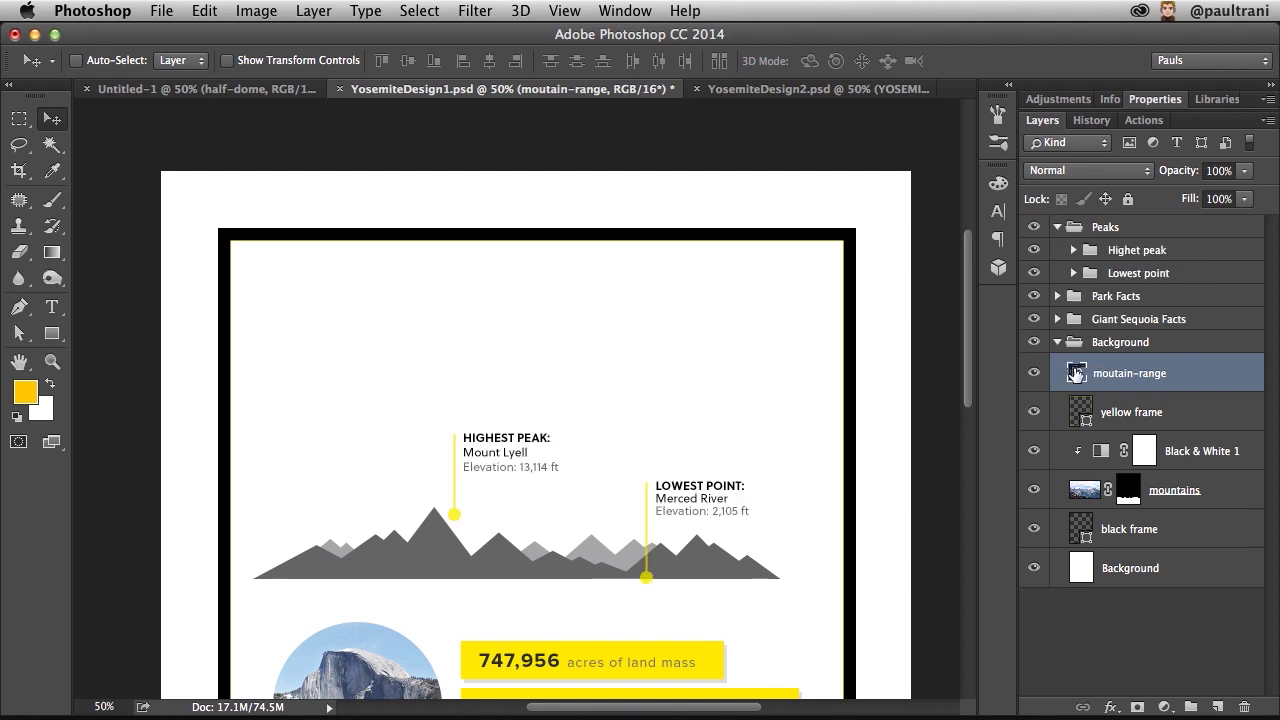
left_click_drag(1076, 372, 1090, 286)
left_click_drag(465, 554, 484, 564)
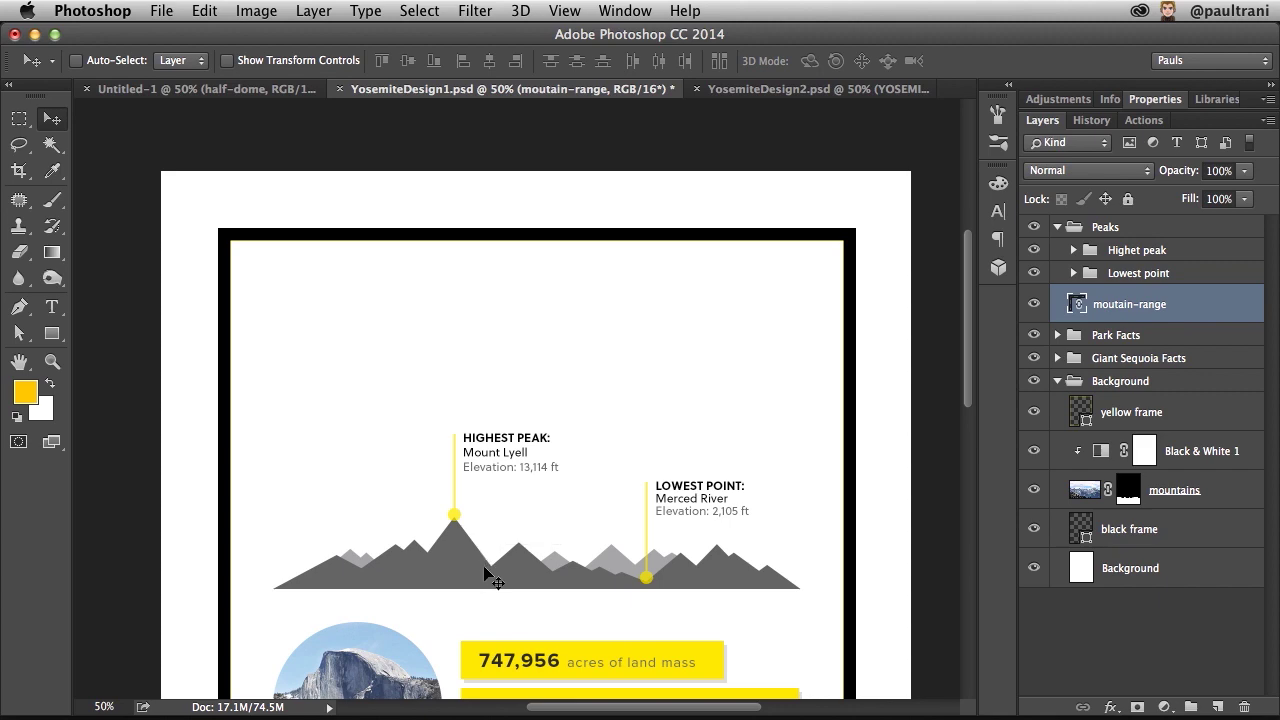
scroll(489, 578, "down", 5)
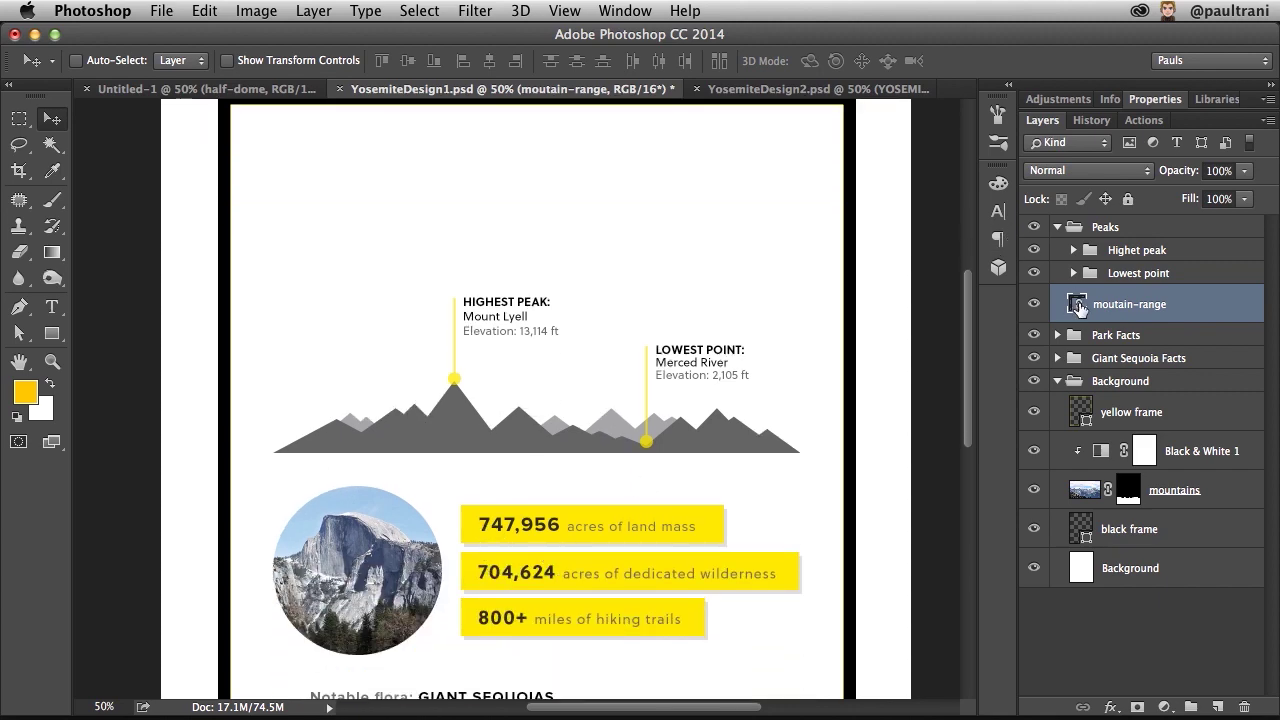
double_click(1077, 304)
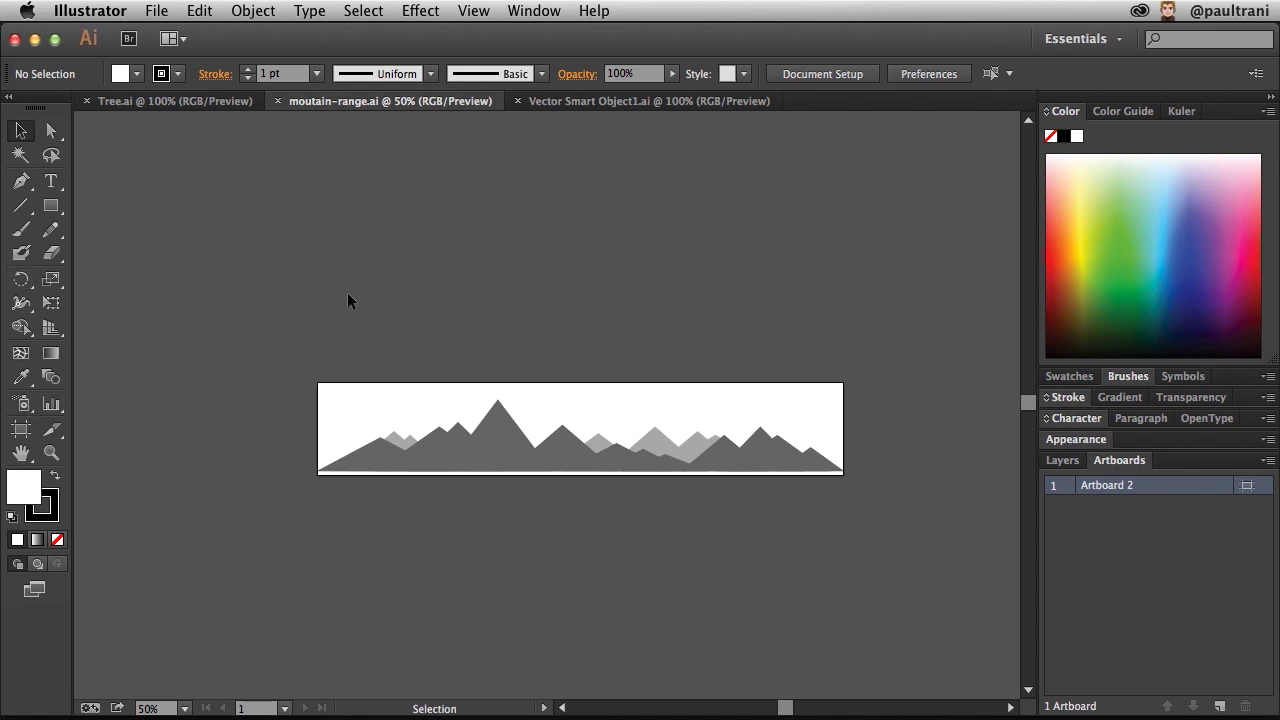
Step: Browse Creative Cloud assets for the tree and switch to the Tree.ai document
left_click(1137, 14)
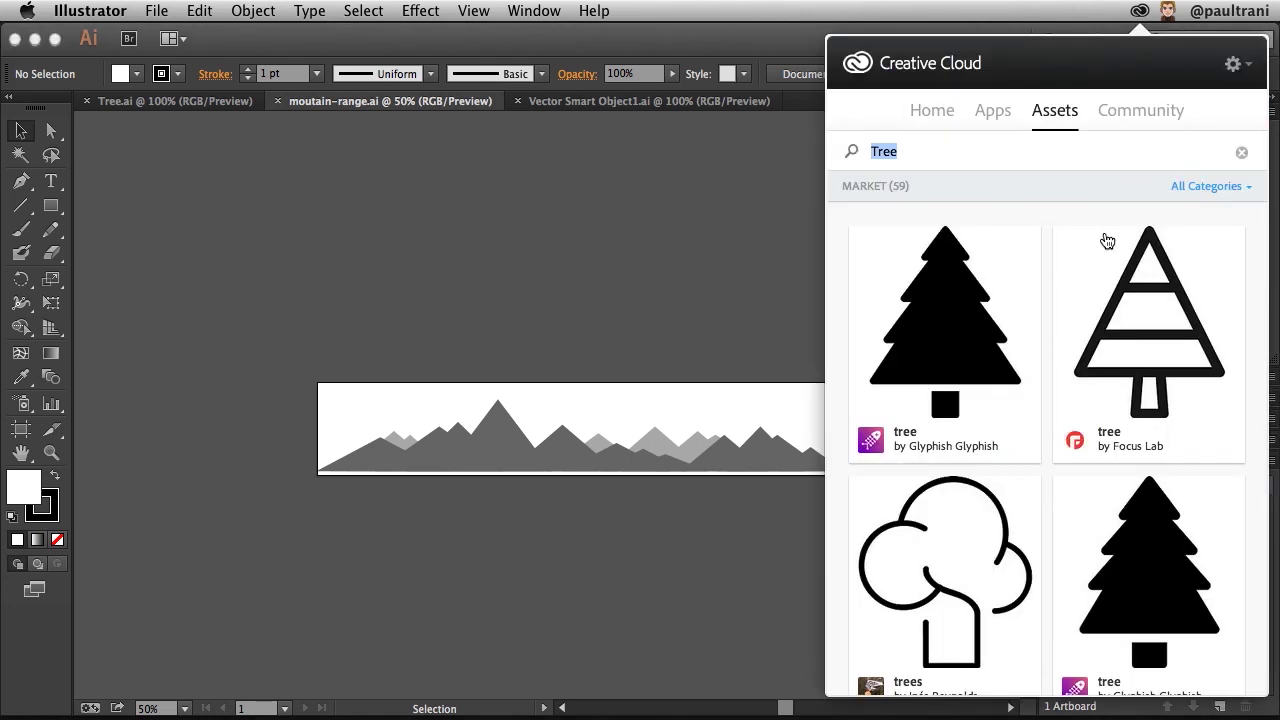
scroll(1054, 303, "down", 10)
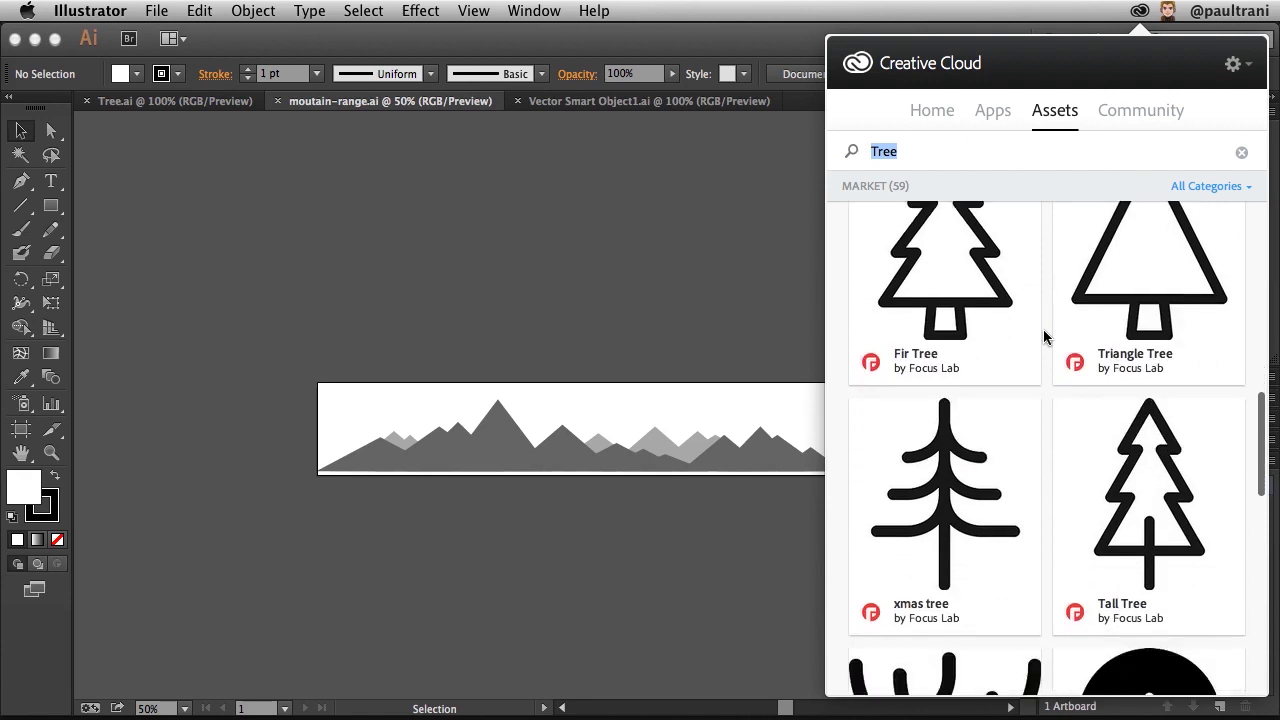
scroll(1044, 337, "up", 10)
scroll(1044, 337, "down", 9)
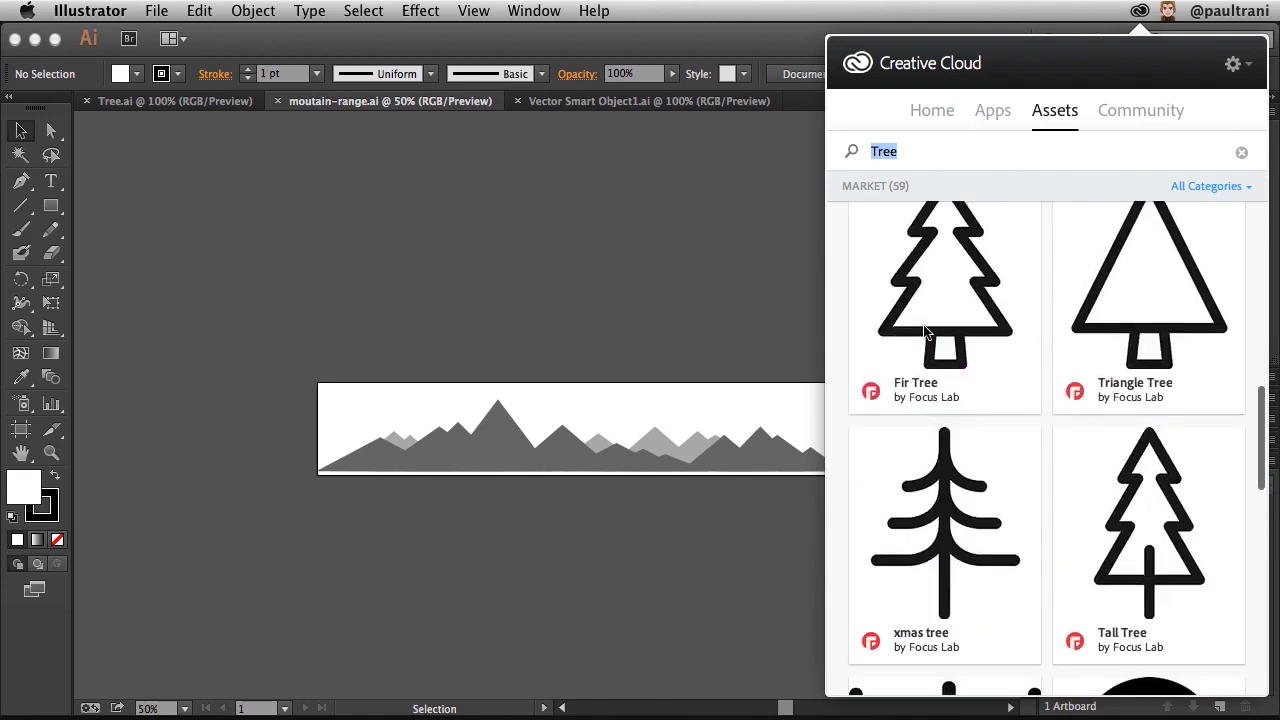
left_click(134, 104)
left_click(132, 103)
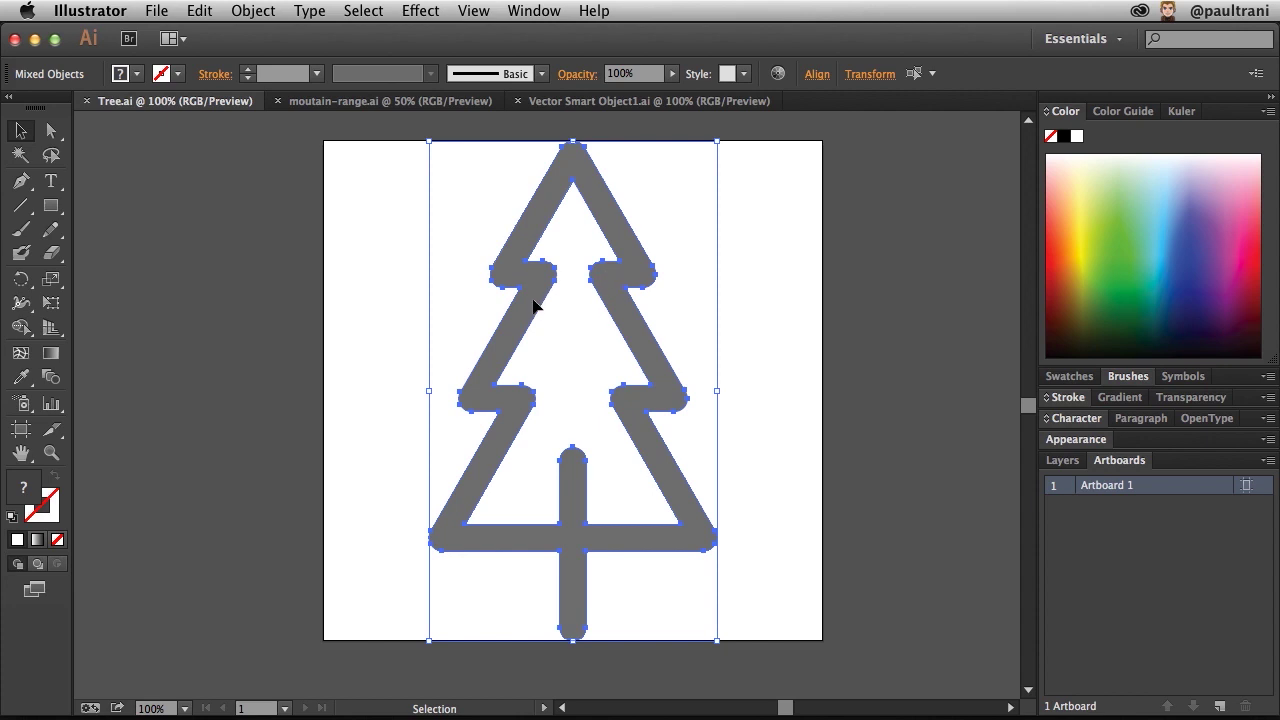
Step: Copy the tree artwork via Edit > Copy and paste it into the Photoshop poster
left_click(176, 8)
mouse_move(190, 8)
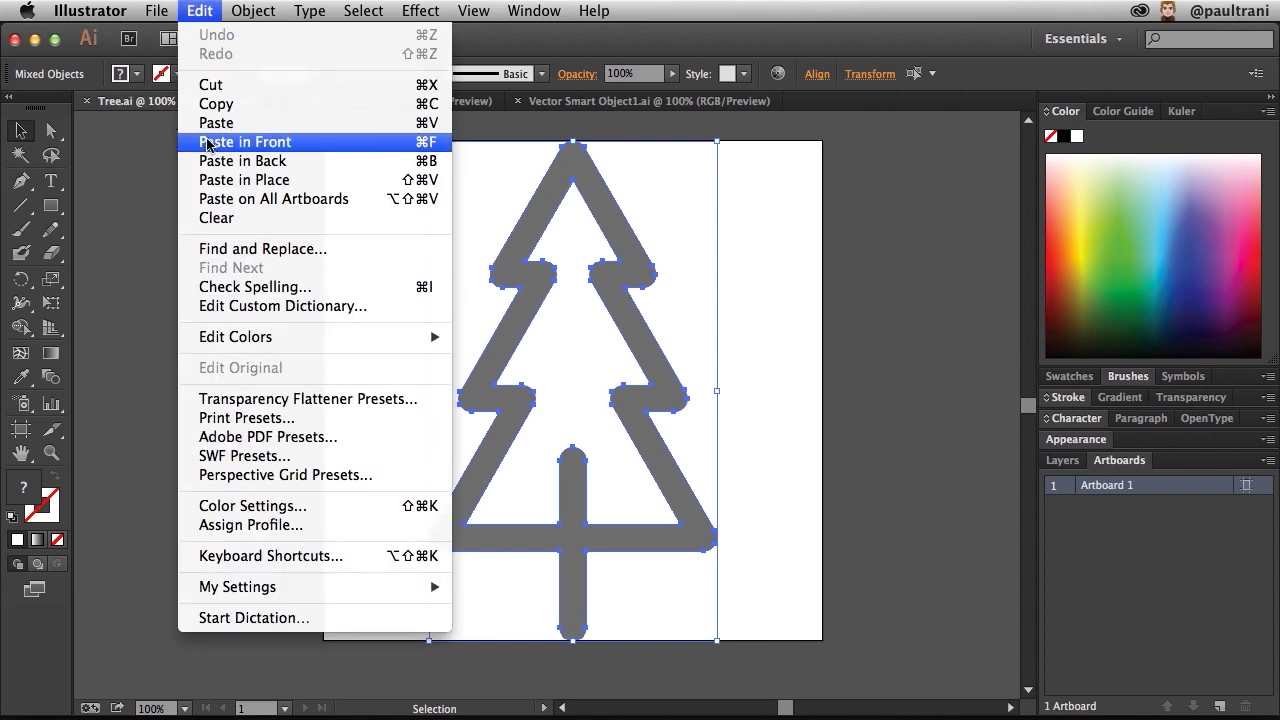
left_click(242, 104)
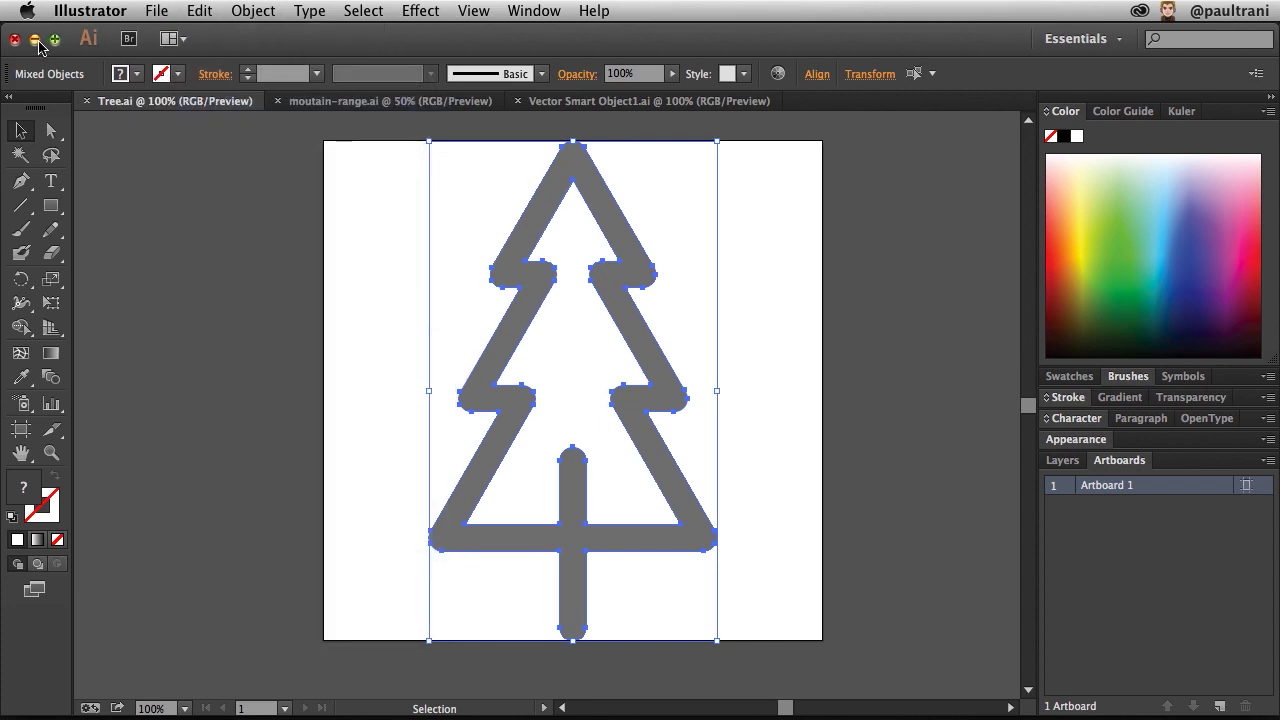
left_click(35, 39)
left_click(180, 255)
key("super+v")
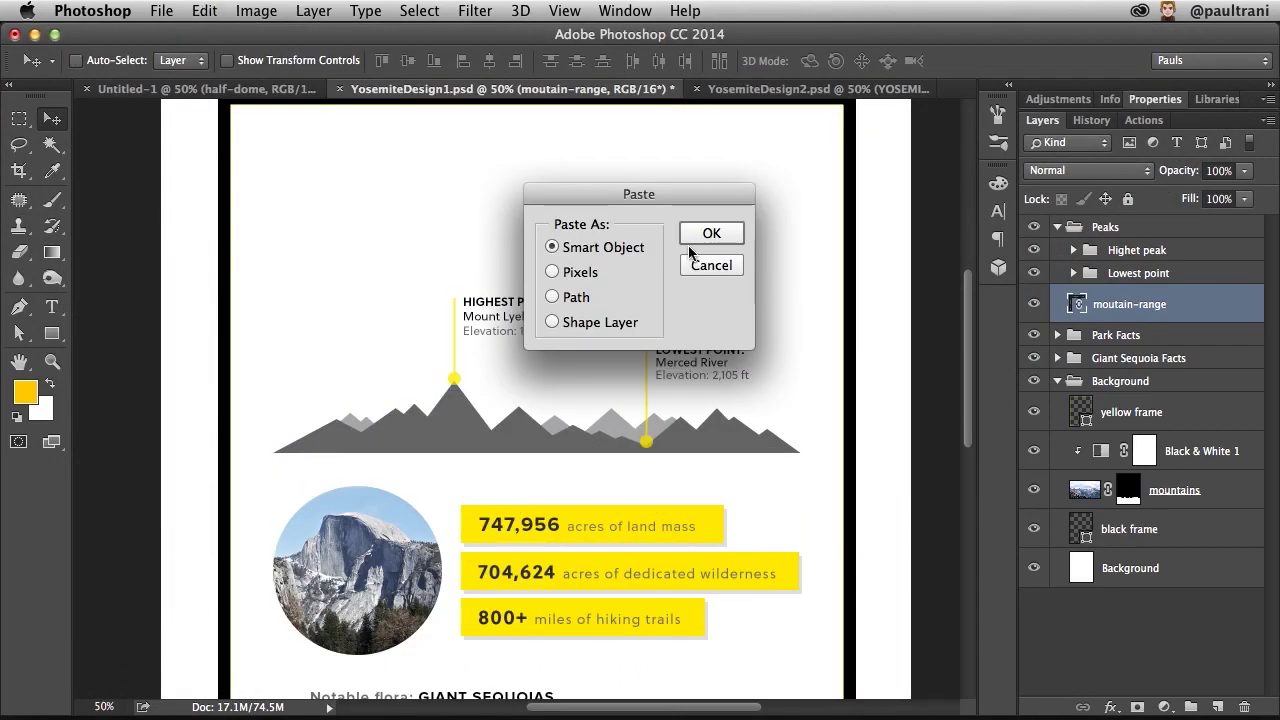
Step: Paste the tree as a smart object at about 30% by the yellow line, inside Giant Sequoia Facts
left_click(708, 234)
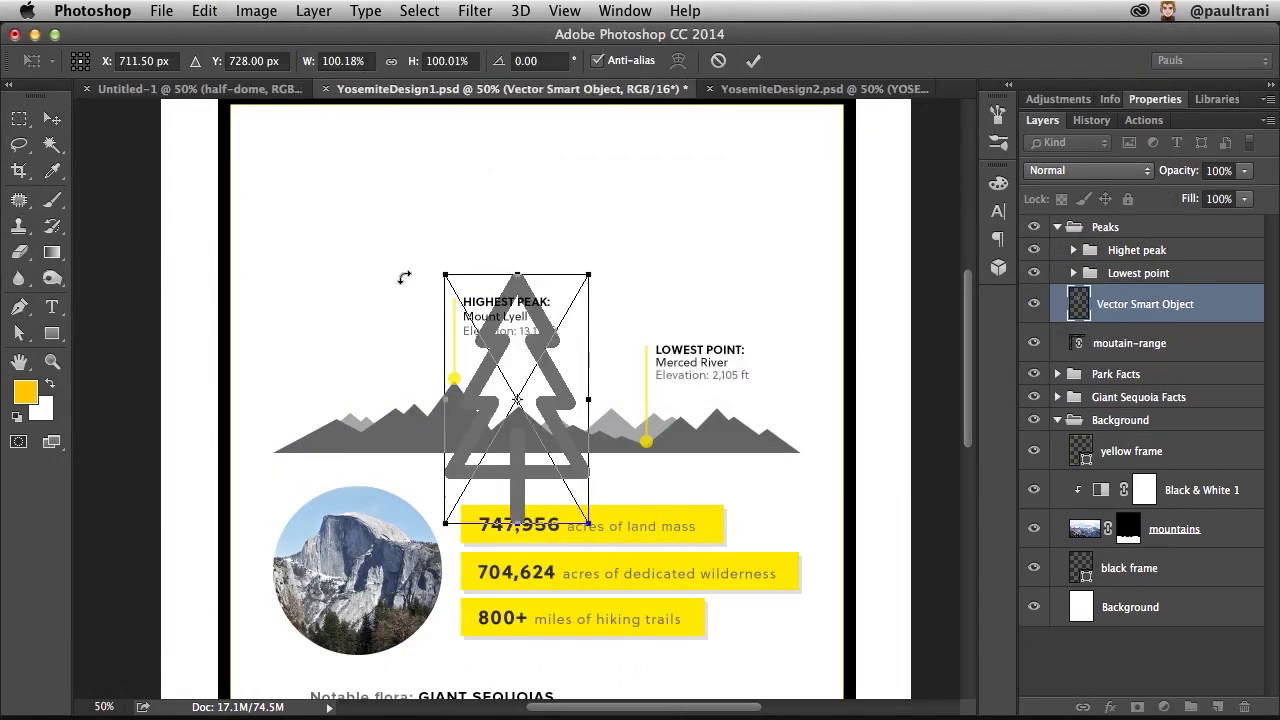
scroll(571, 350, "down", 5)
left_click_drag(571, 349, 688, 418)
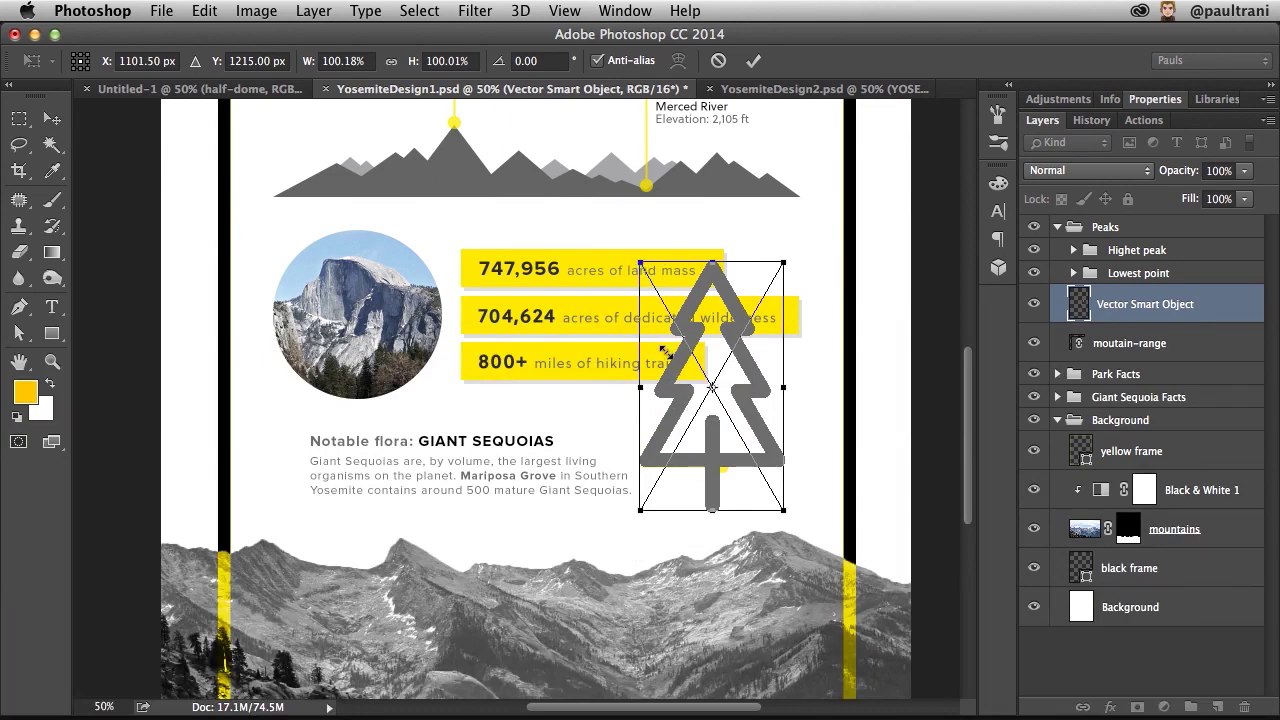
left_click_drag(644, 258, 740, 436)
left_click_drag(765, 500, 724, 497)
key("Return")
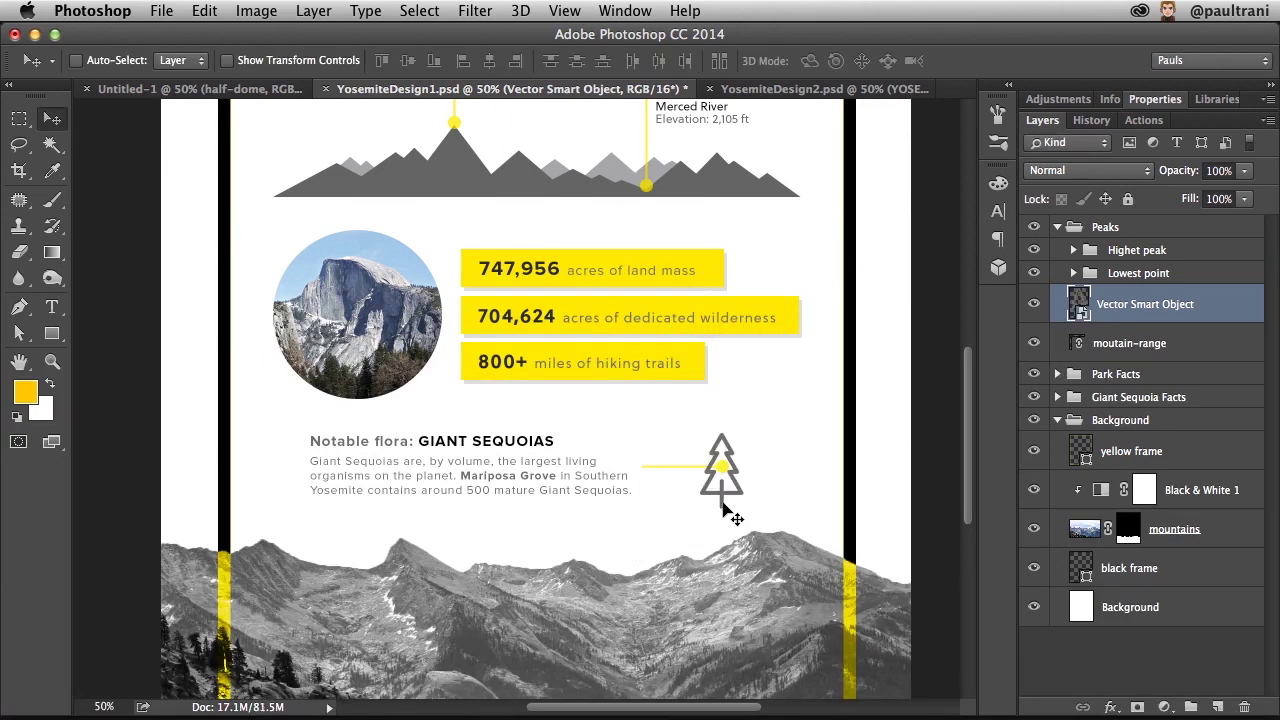
left_click_drag(1075, 300, 1066, 383)
left_click(1060, 381)
scroll(457, 297, "up", 6)
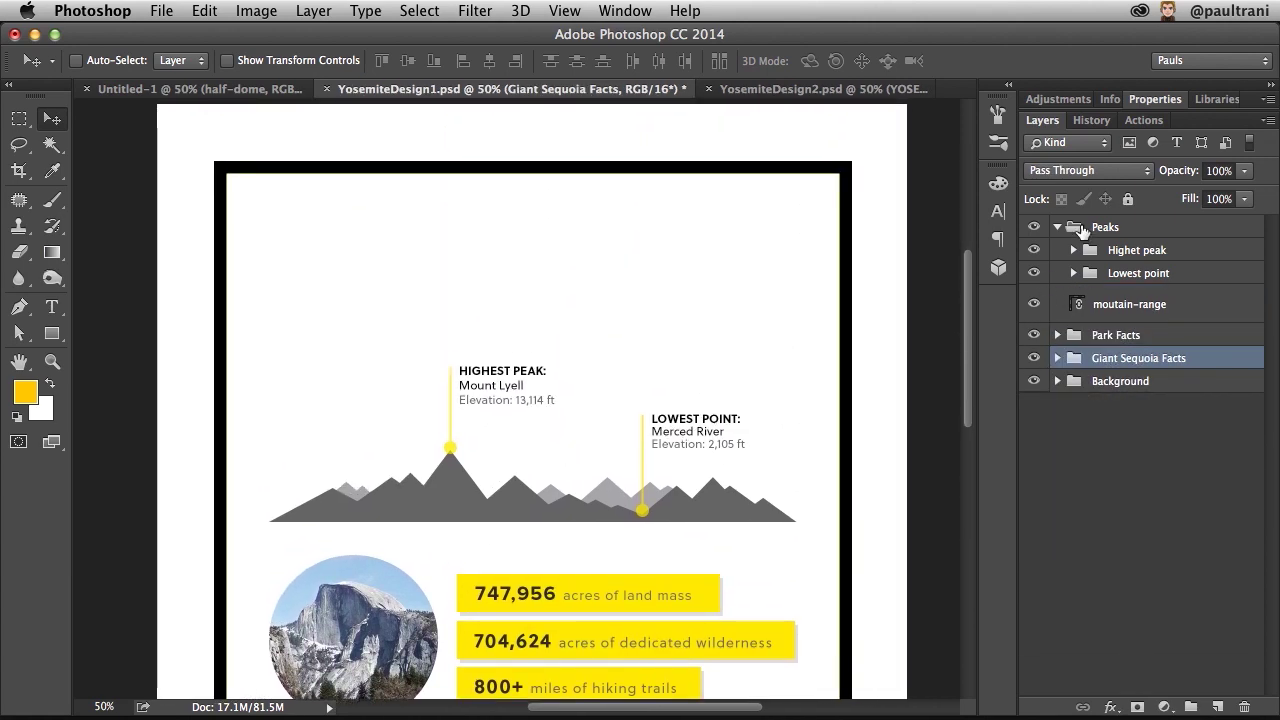
Step: Create a new layer group named Title above the Peaks group
left_click(1082, 231)
left_click(1190, 707)
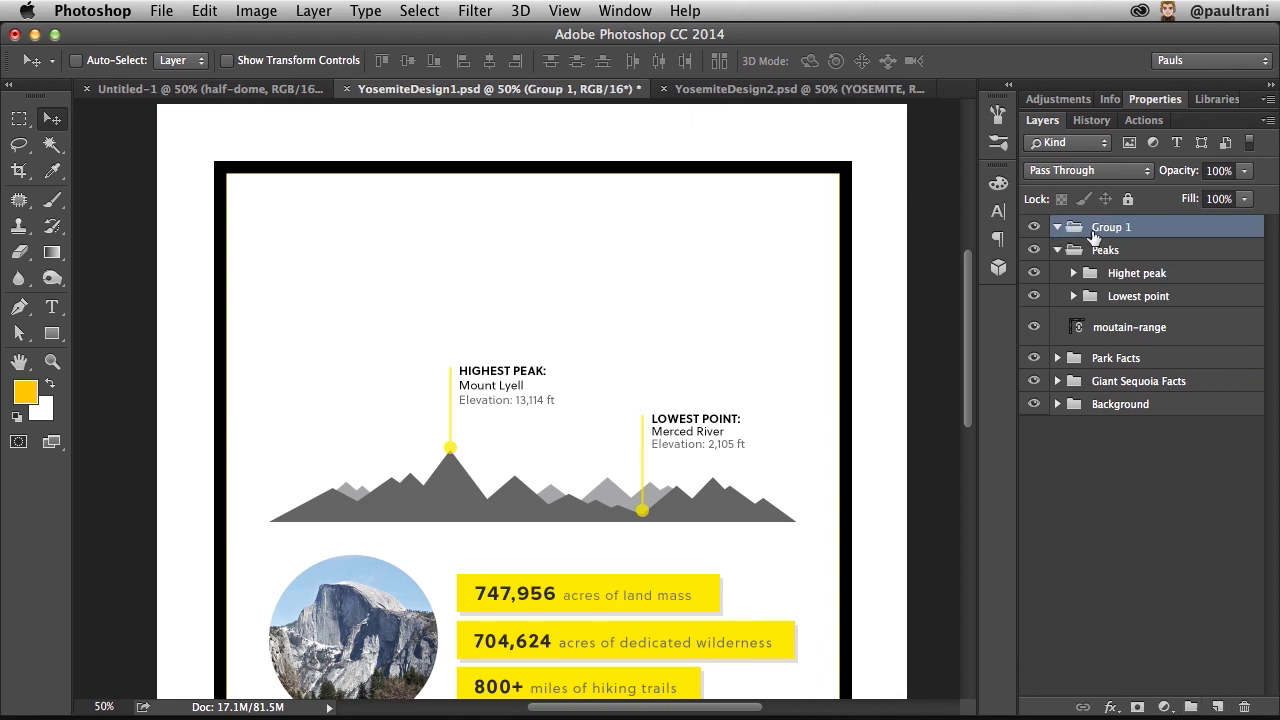
double_click(1103, 228)
type("Title")
key("Return")
Step: Type 'Yosemite' in default black near the page top and enlarge it to 187 pt
left_click(52, 307)
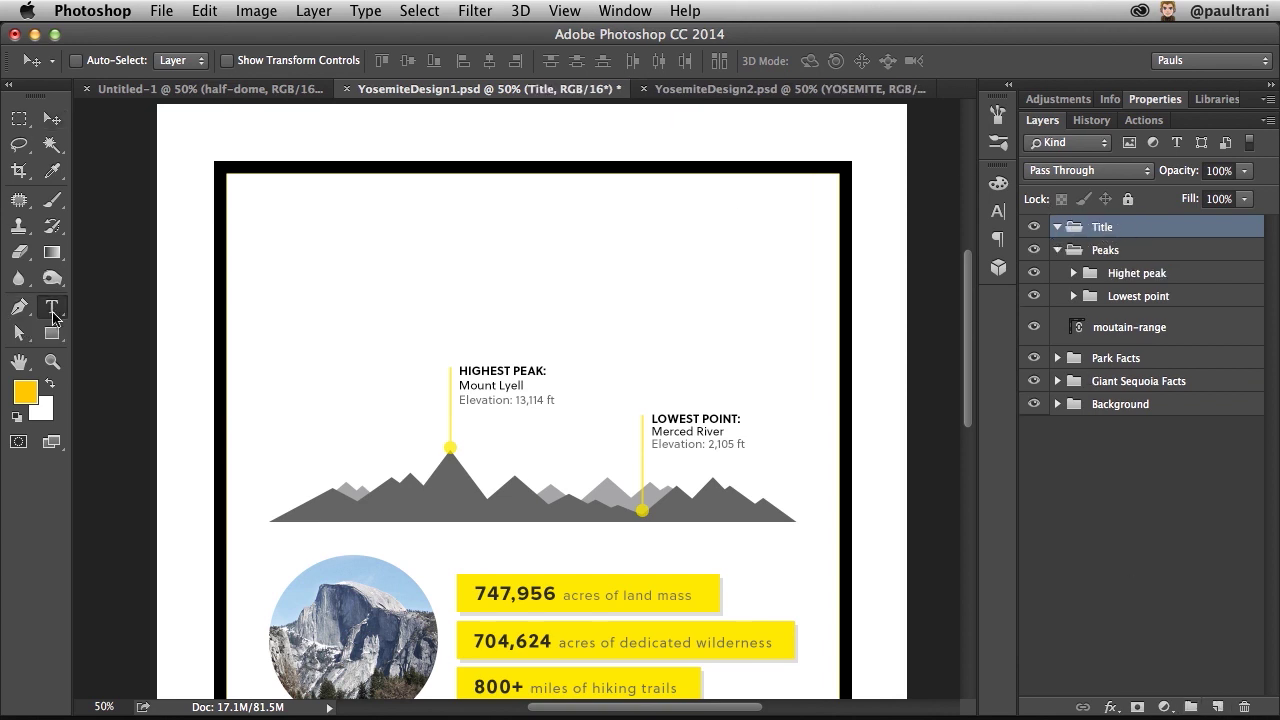
left_click(16, 420)
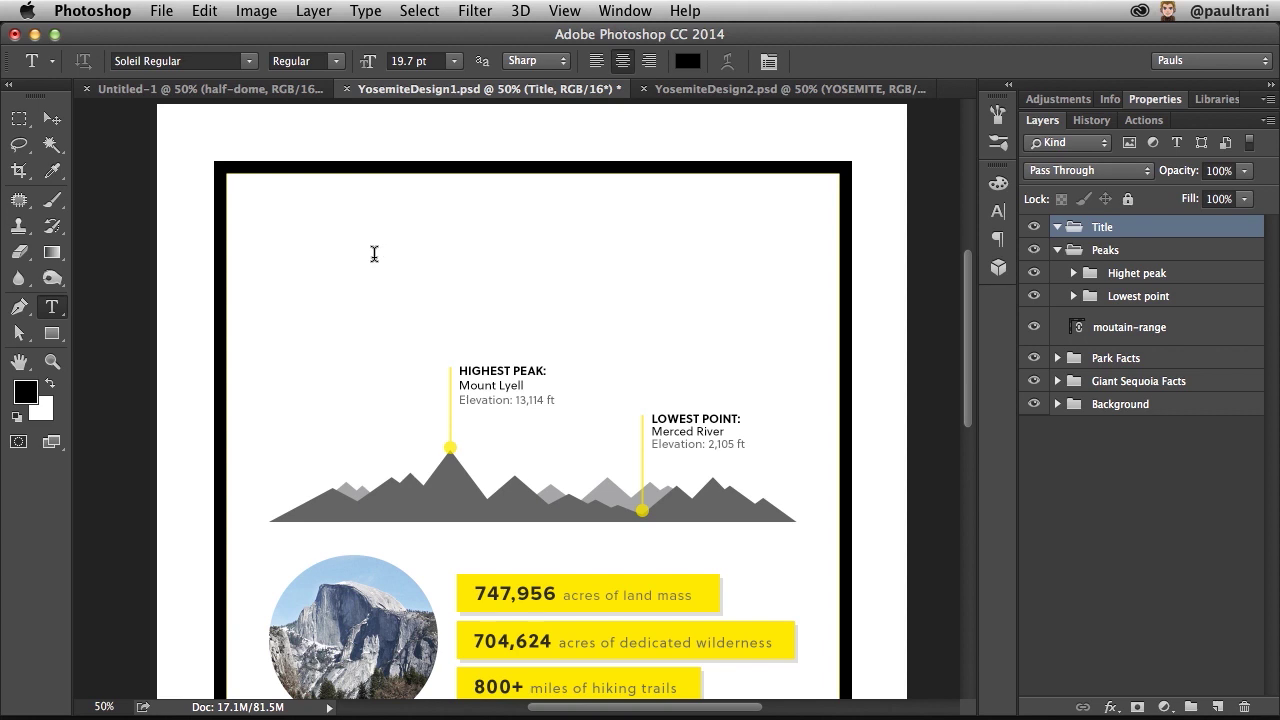
left_click(374, 254)
type("Yosemite")
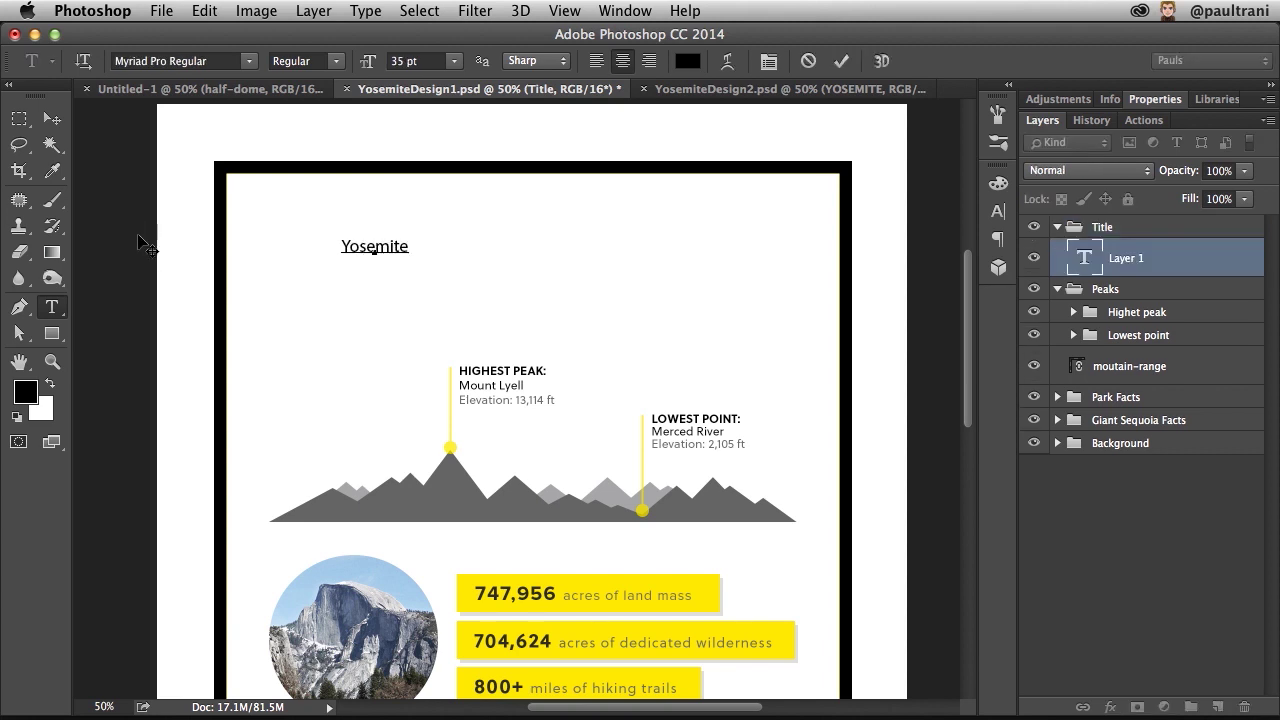
key("super+a")
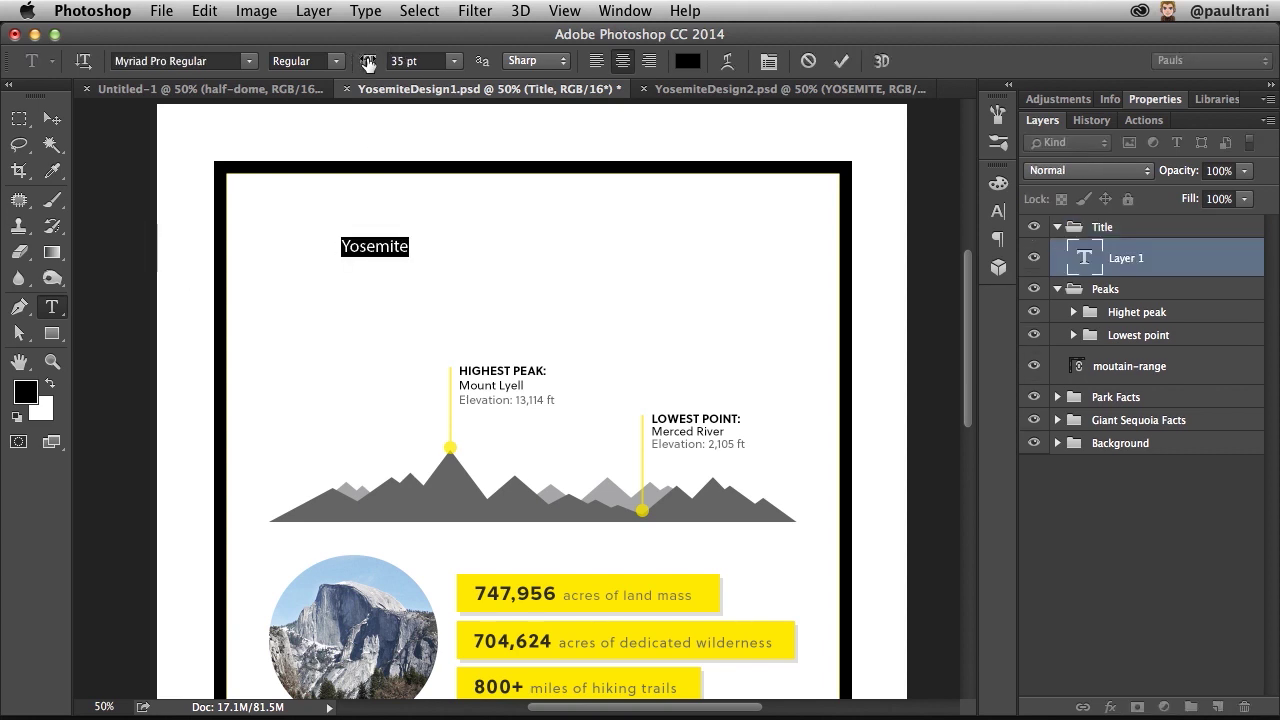
left_click_drag(368, 62, 530, 84)
Step: Centre the Yosemite title horizontally at the top of the poster
left_click(52, 118)
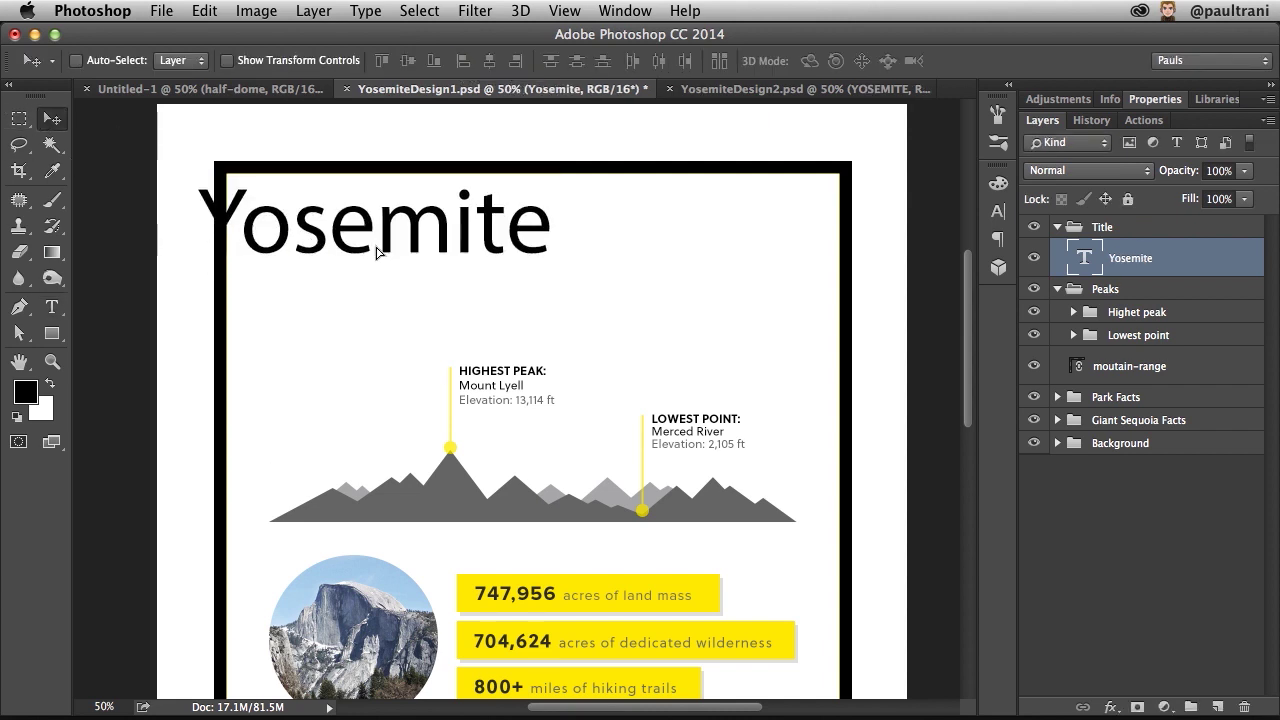
left_click_drag(378, 252, 535, 285)
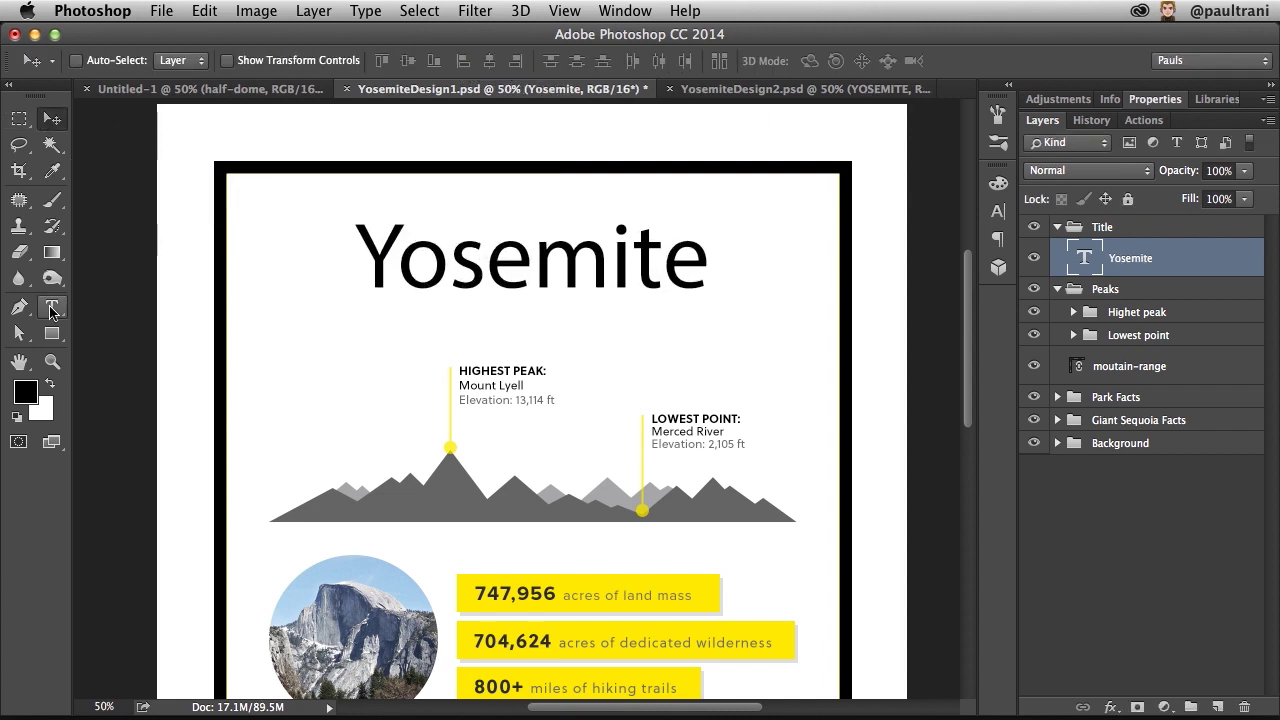
left_click(52, 308)
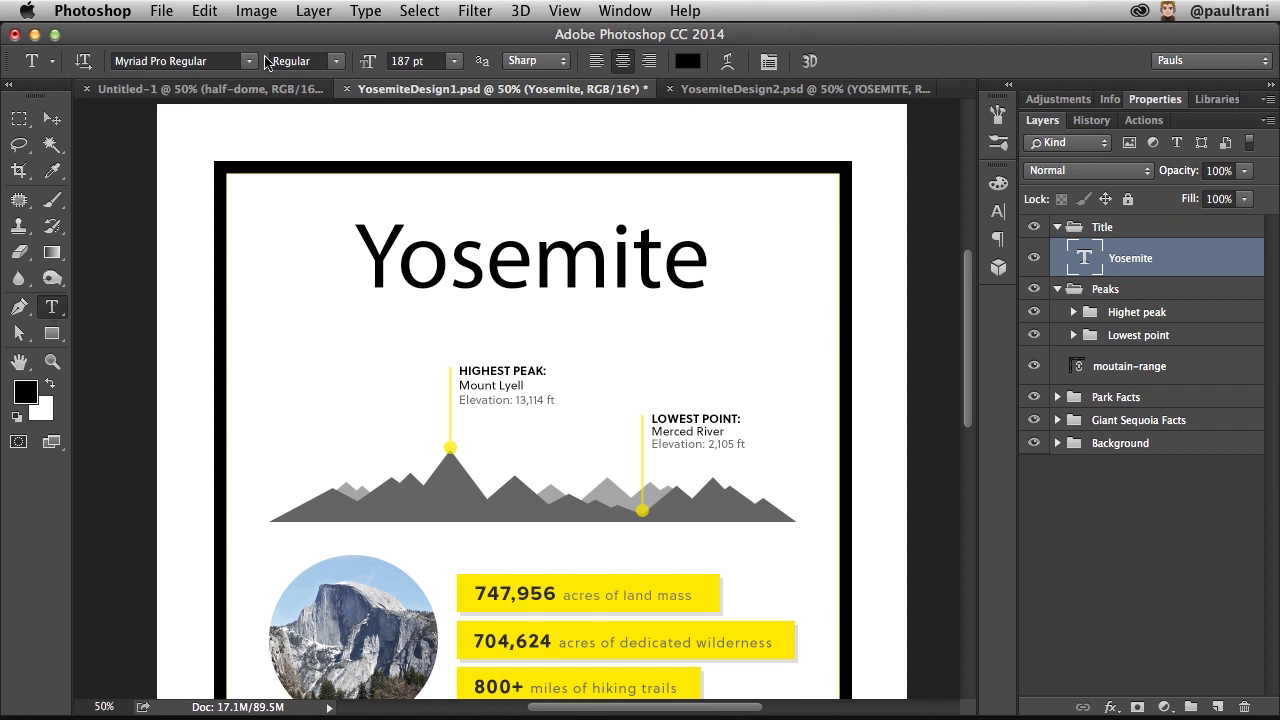
left_click_drag(256, 121, 383, 123)
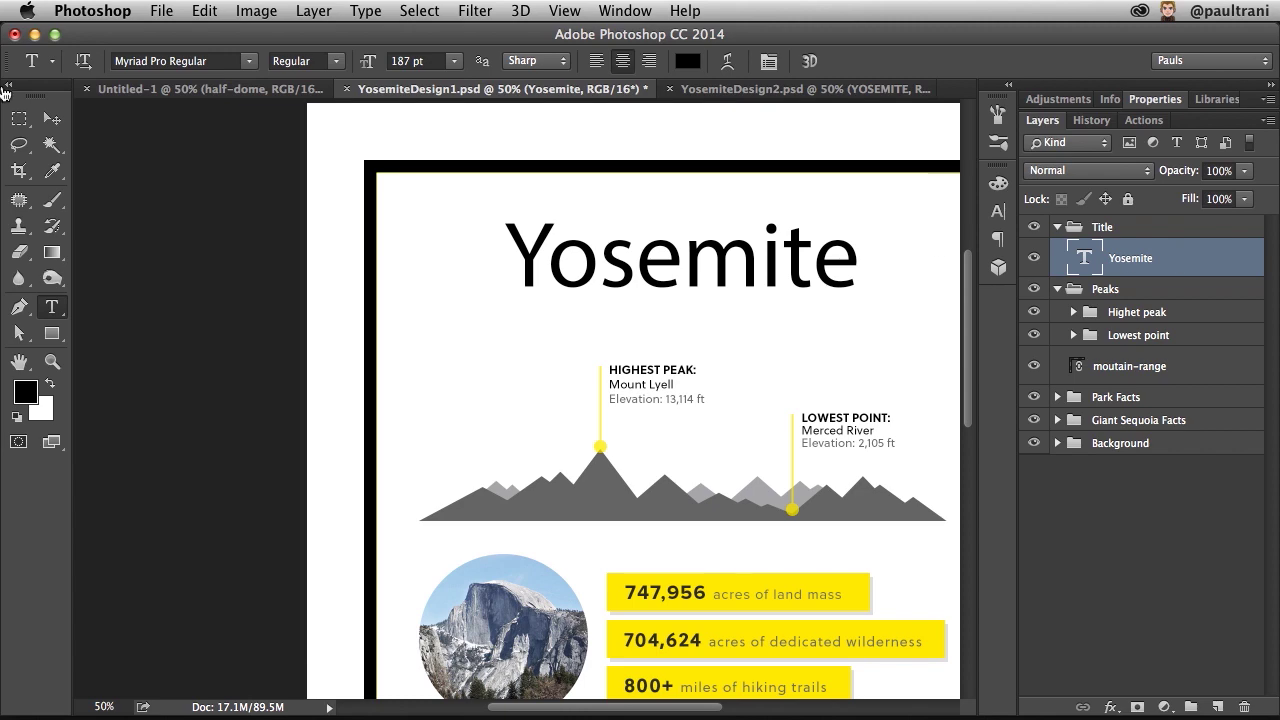
Step: Filter the title's font list to Typekit fonts and go to the Typekit library for more
left_click(249, 61)
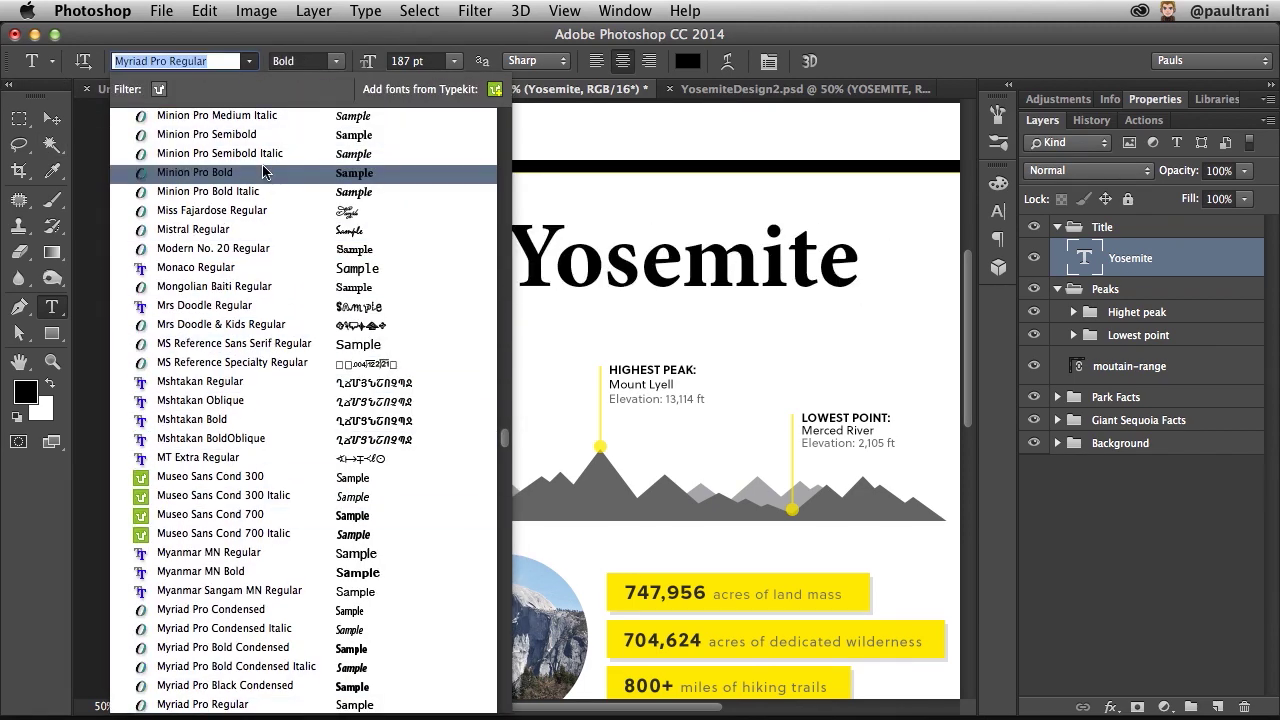
scroll(243, 249, "up", 6)
scroll(232, 322, "up", 9)
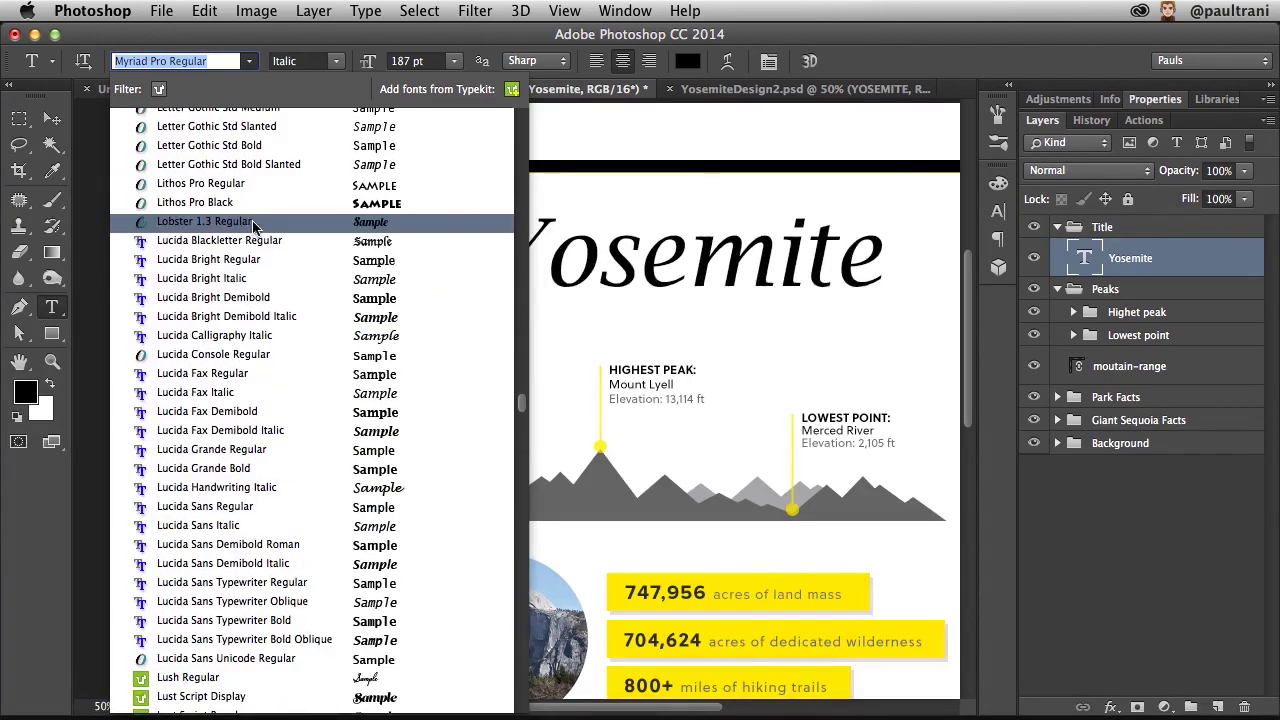
scroll(255, 290, "up", 5)
scroll(251, 293, "up", 10)
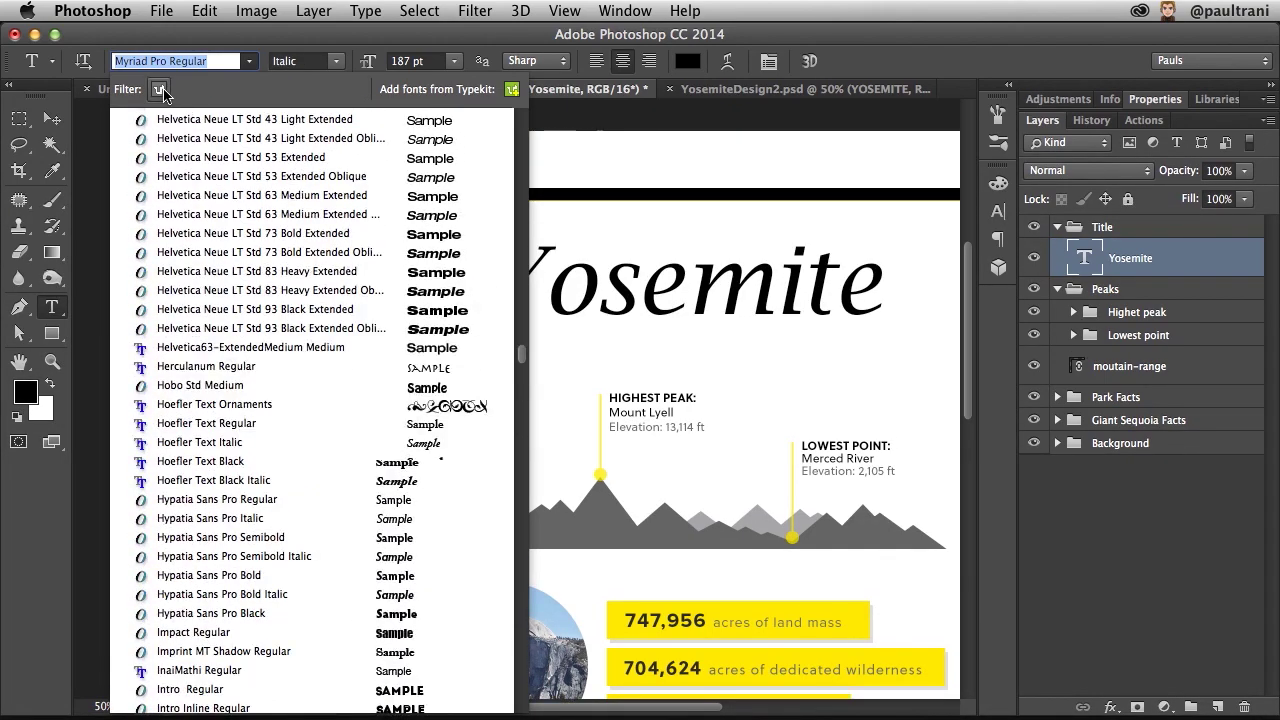
left_click(158, 89)
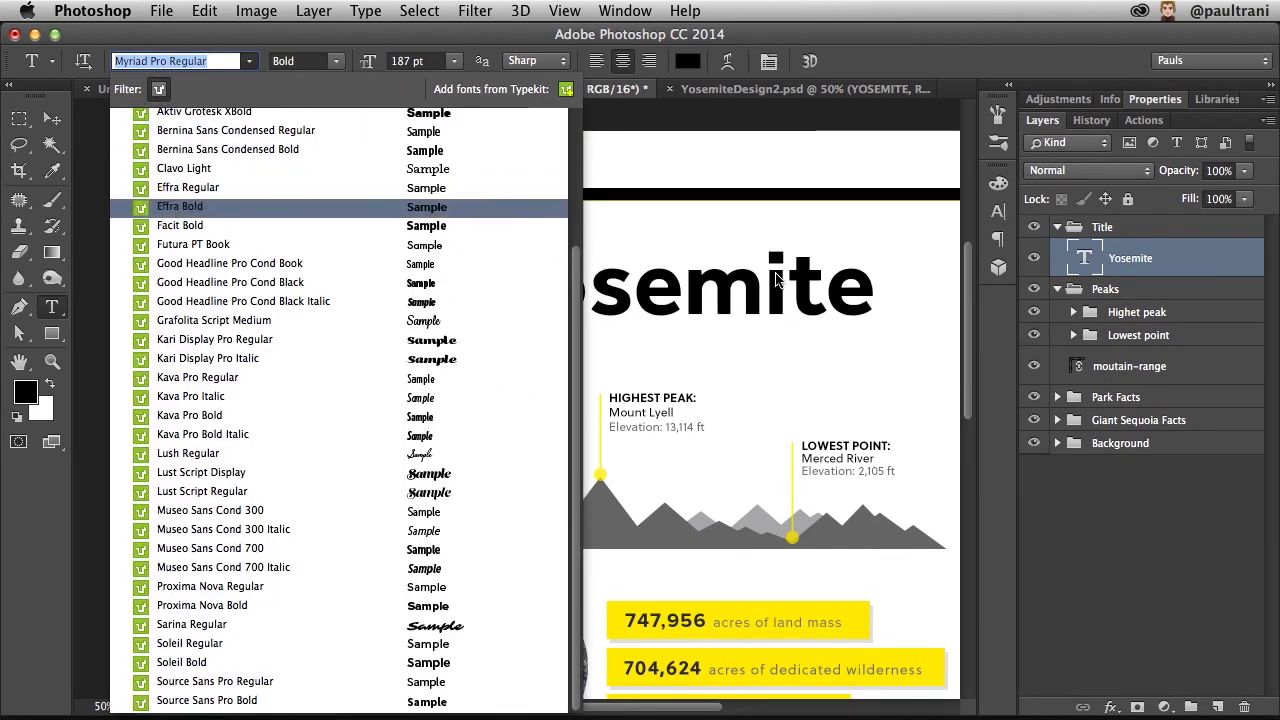
key("Escape")
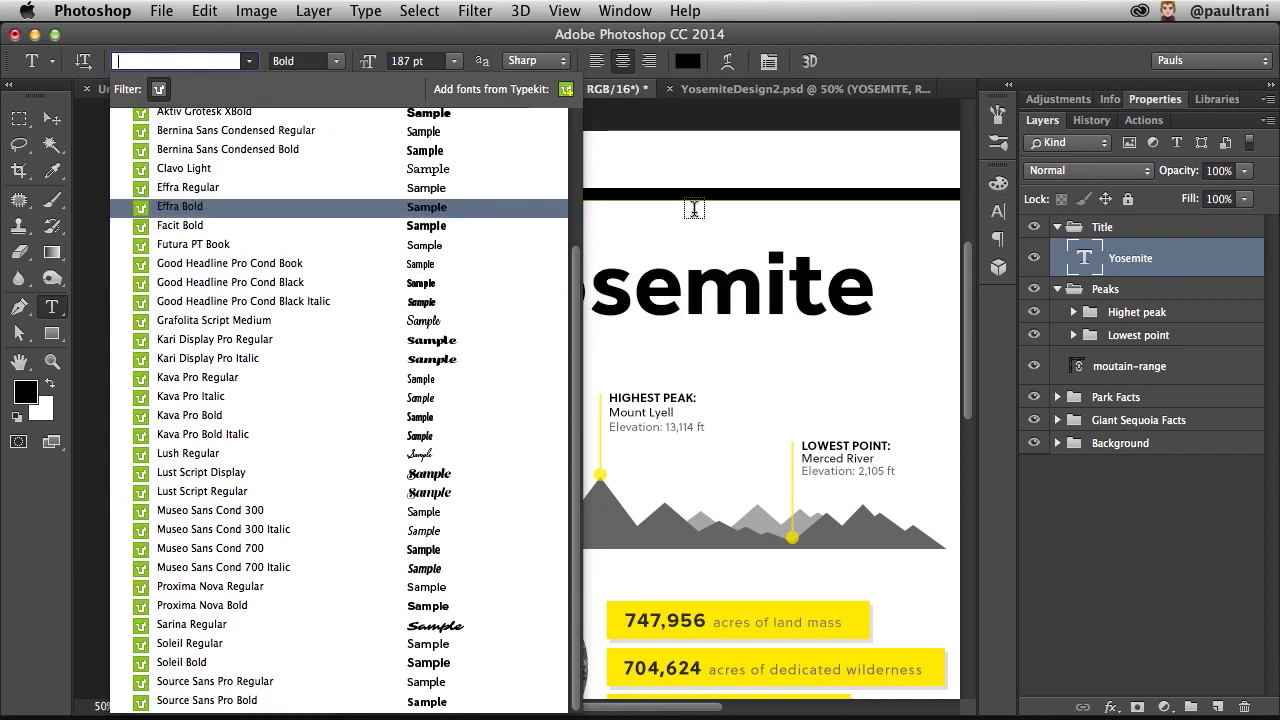
left_click(249, 62)
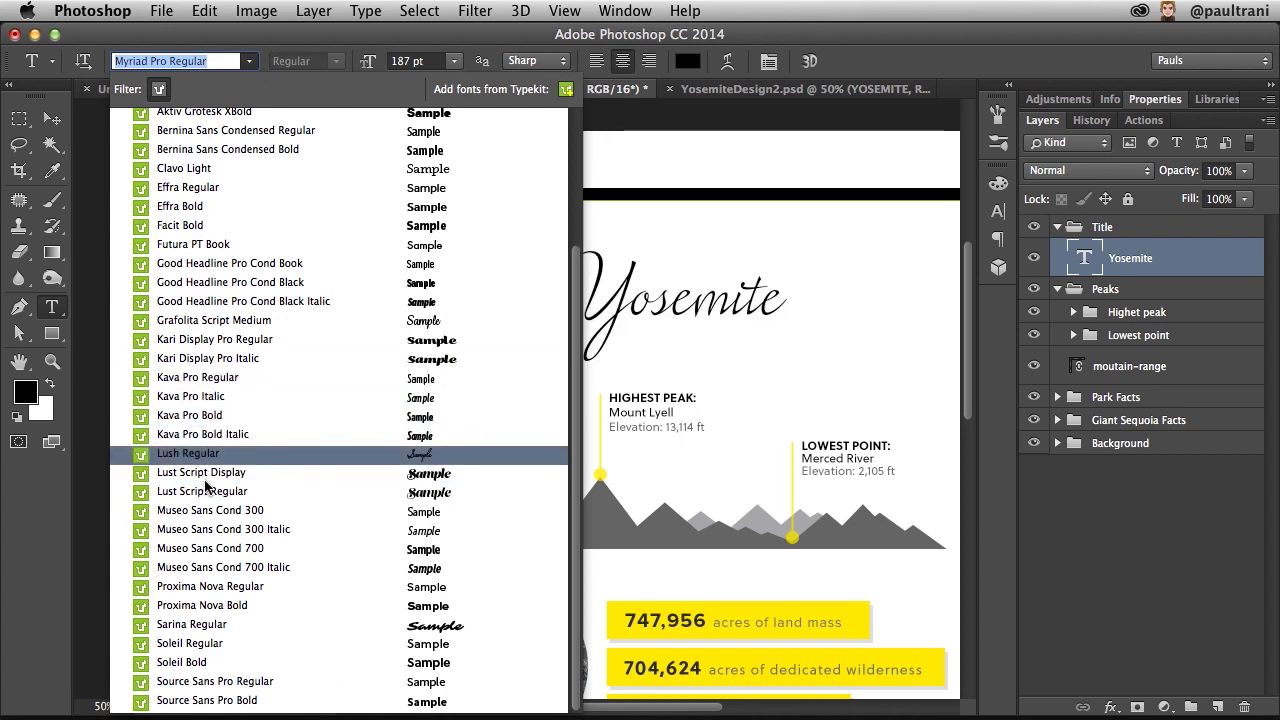
left_click(566, 90)
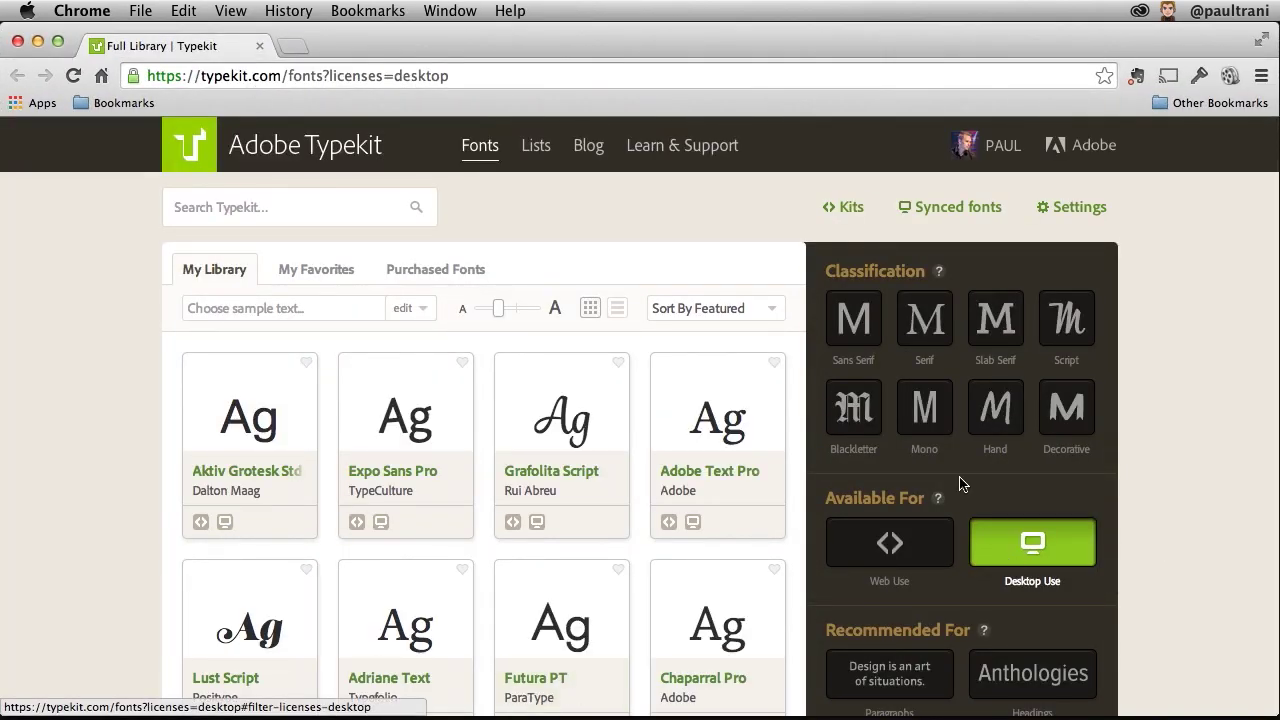
Step: Filter Typekit to sans-serif heavy and regular weights, then sync the Fira Sans family's four styles
left_click(849, 311)
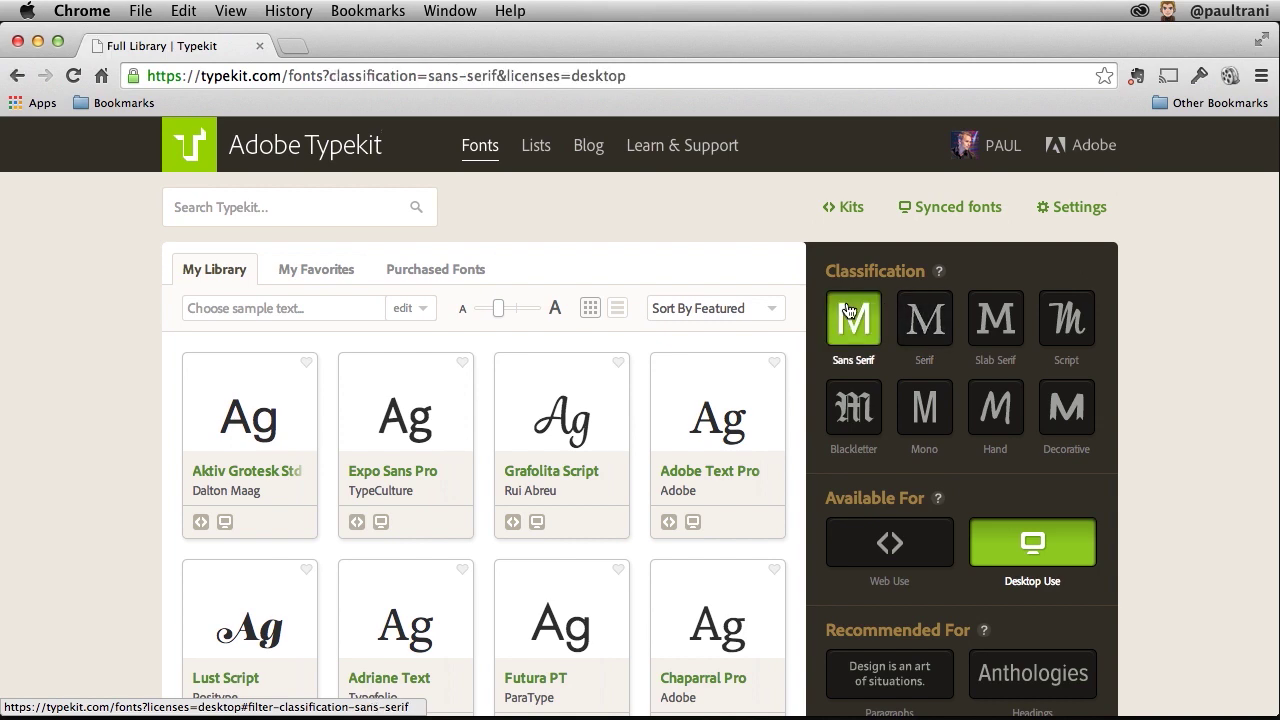
scroll(817, 463, "down", 3)
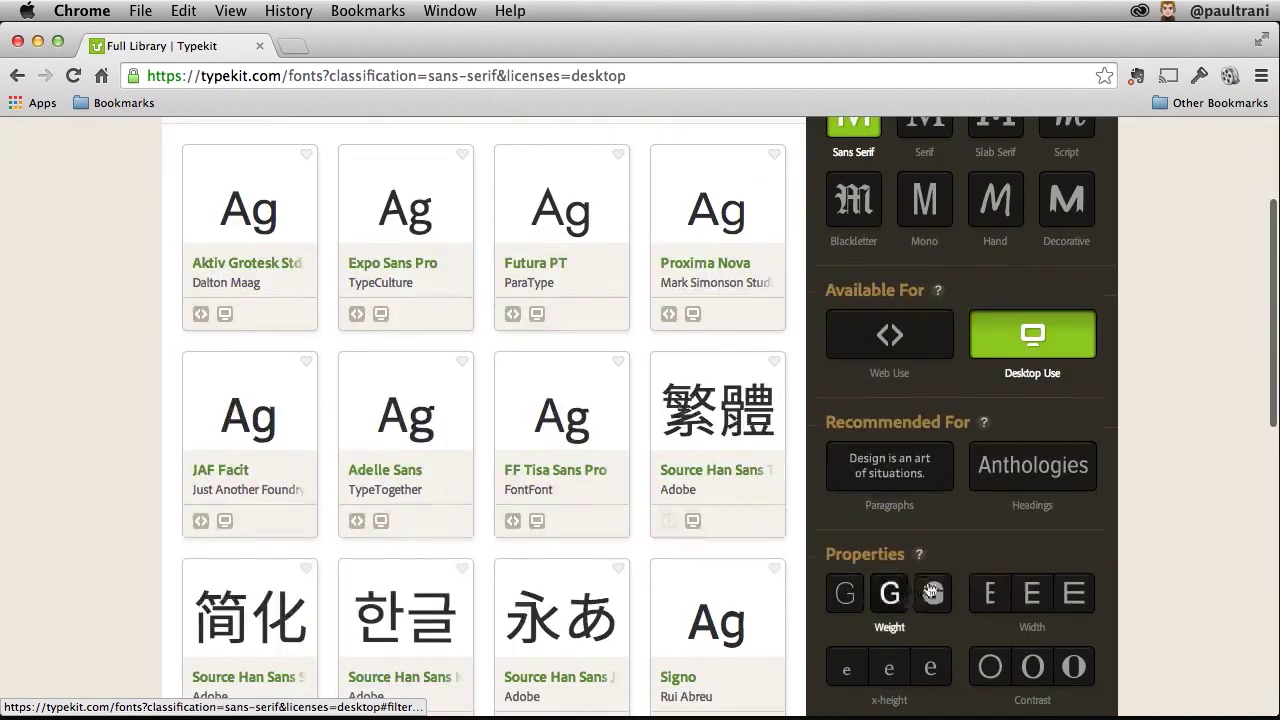
left_click(931, 592)
left_click(893, 606)
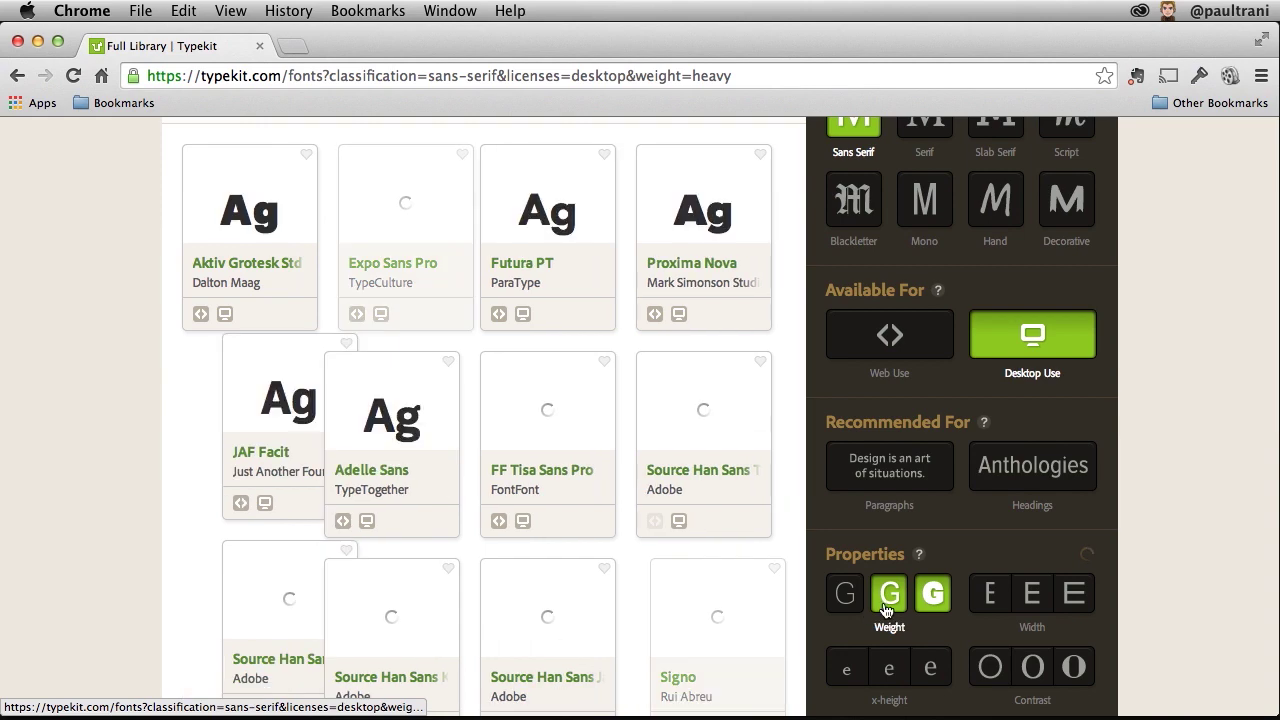
scroll(92, 340, "down", 1)
scroll(92, 340, "down", 5)
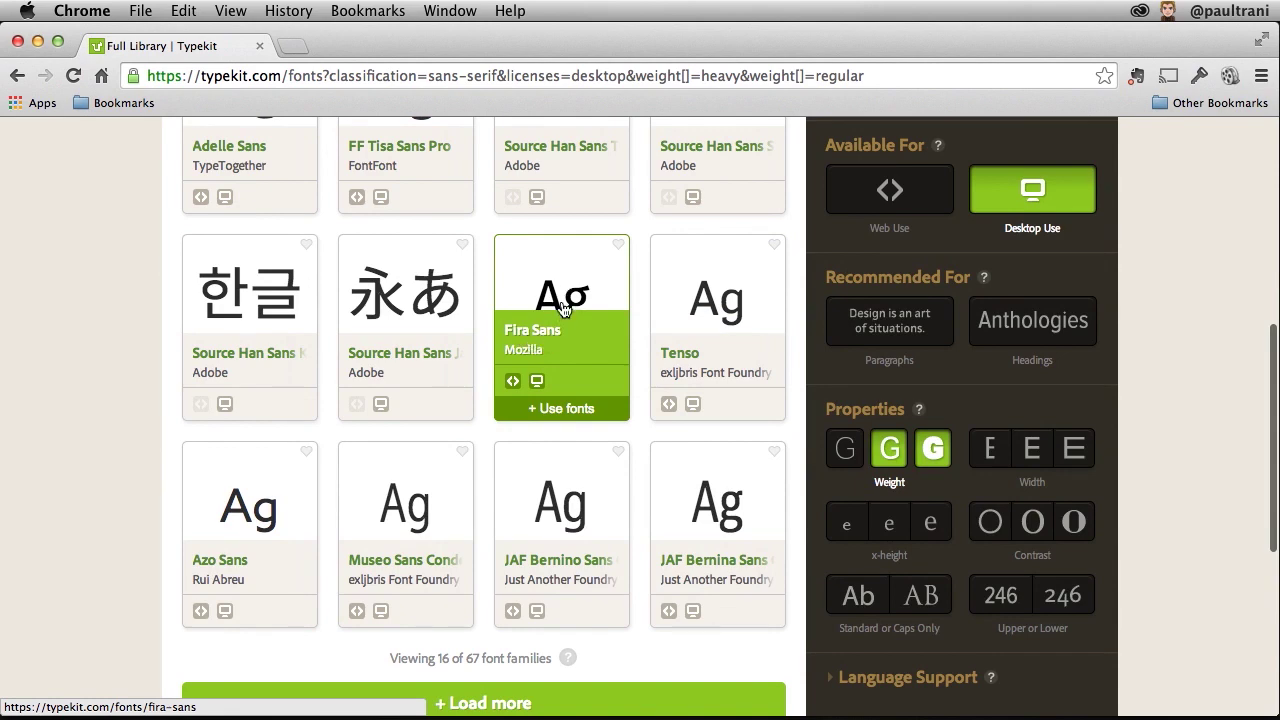
left_click(579, 412)
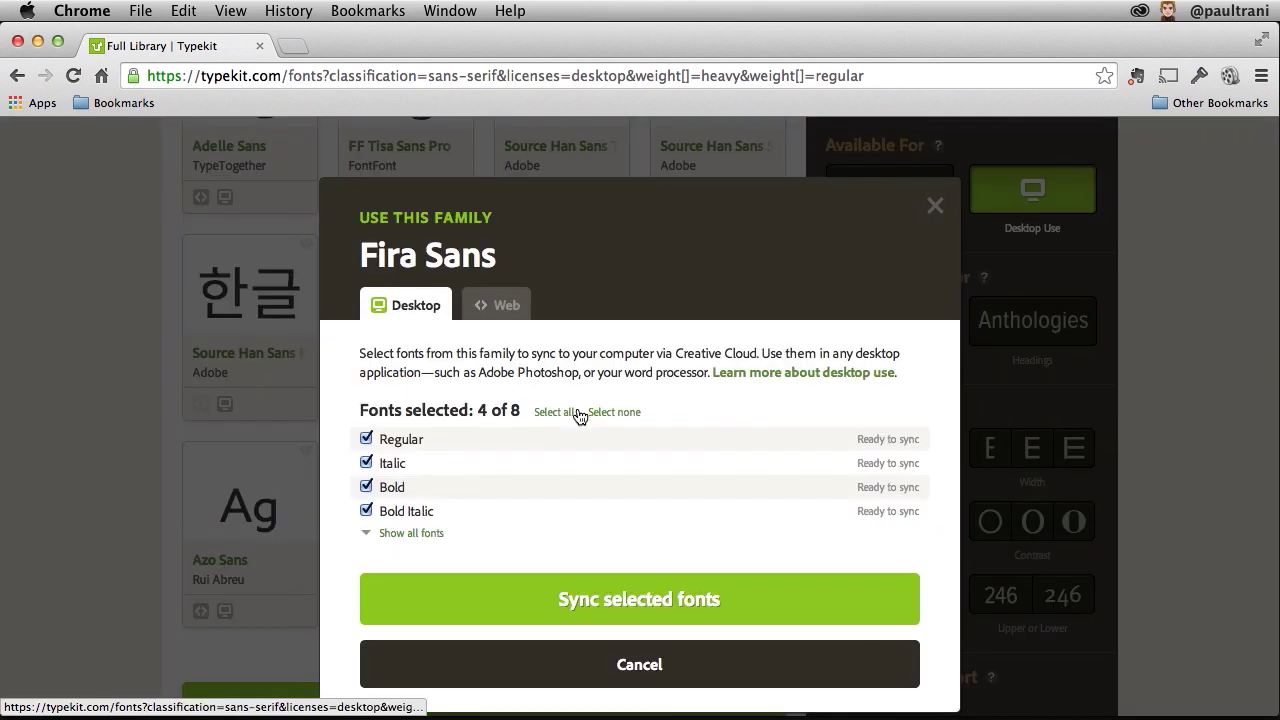
left_click(586, 602)
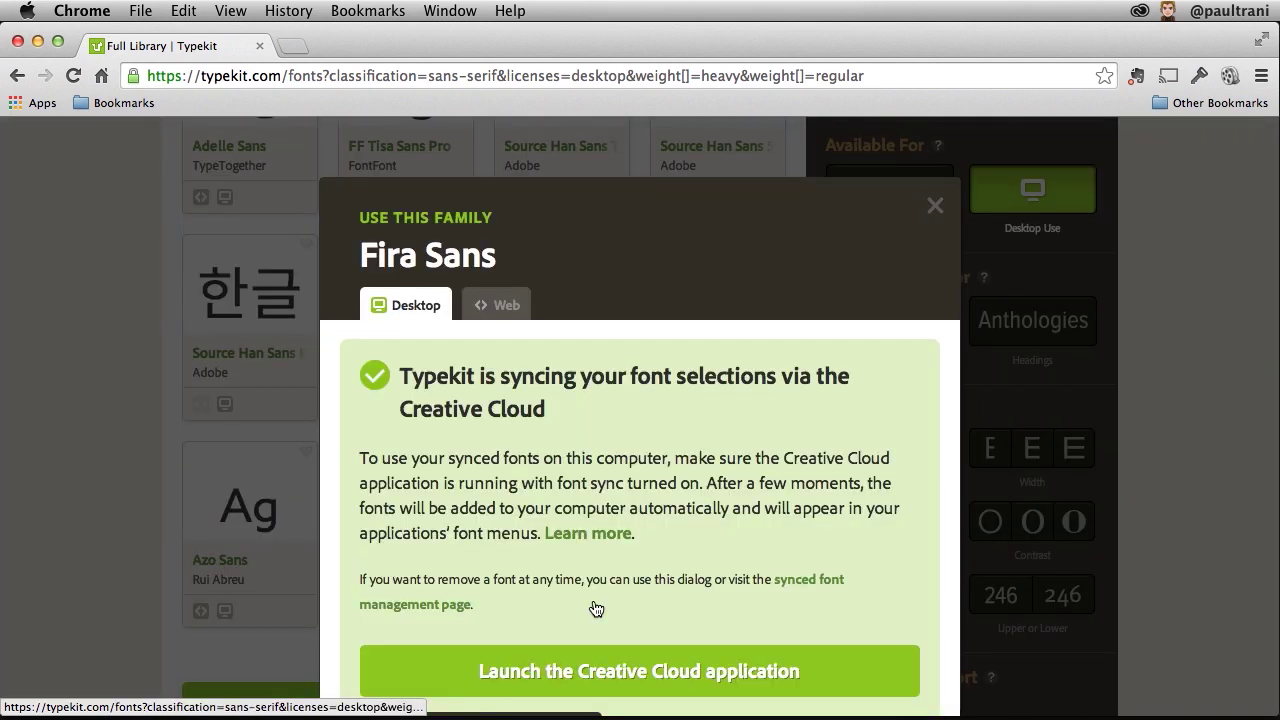
Step: Confirm Fira Sans shows as Synced in Creative Cloud's Fonts list, then return to Photoshop
left_click(1137, 13)
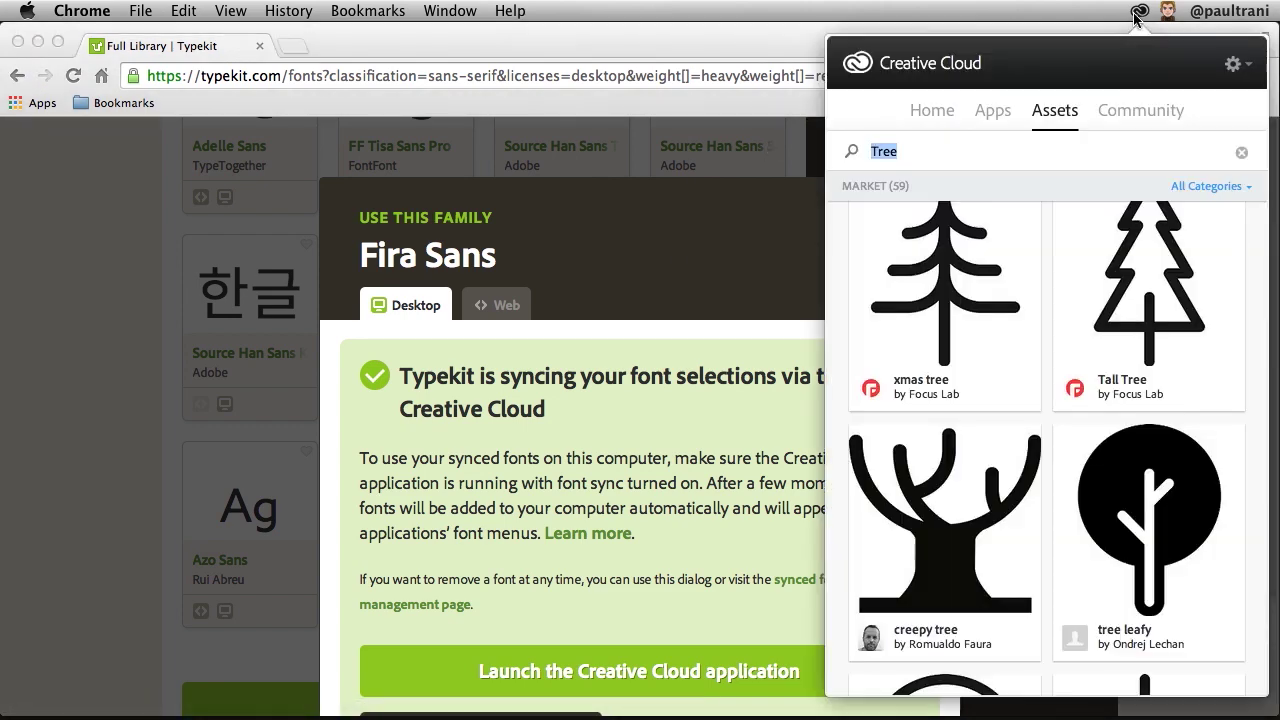
left_click(1242, 158)
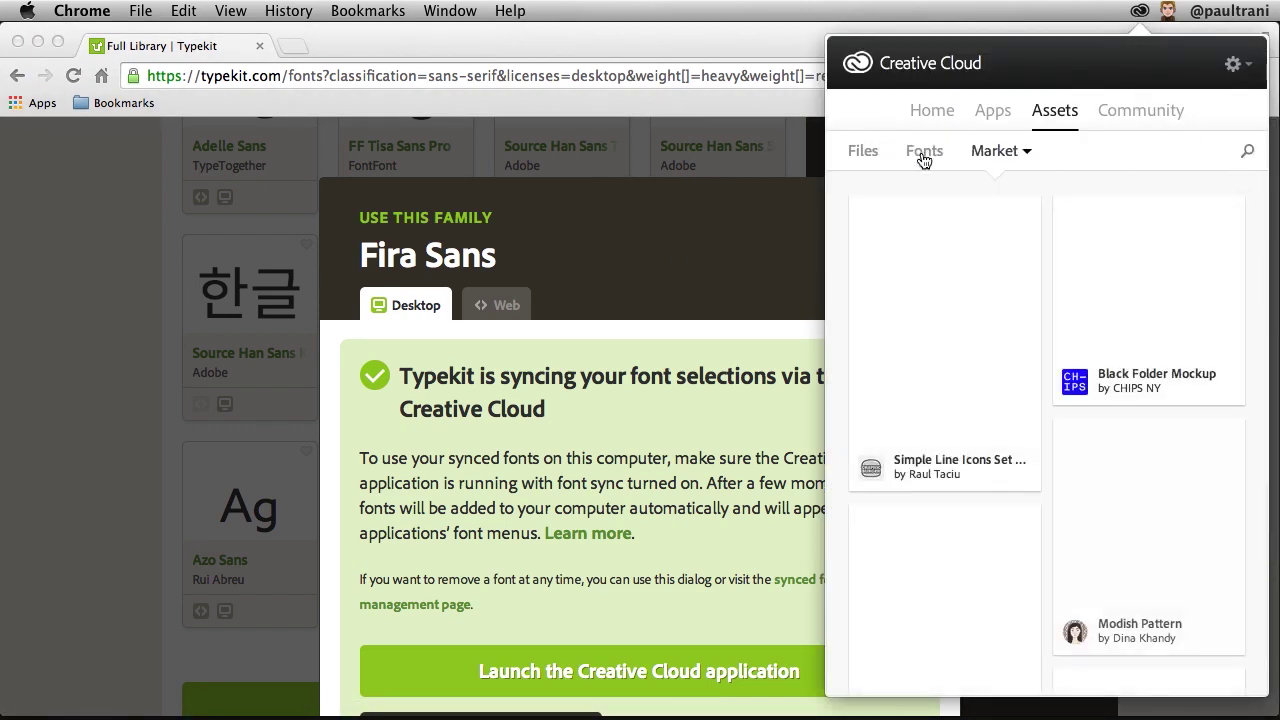
left_click(923, 155)
scroll(925, 319, "down", 8)
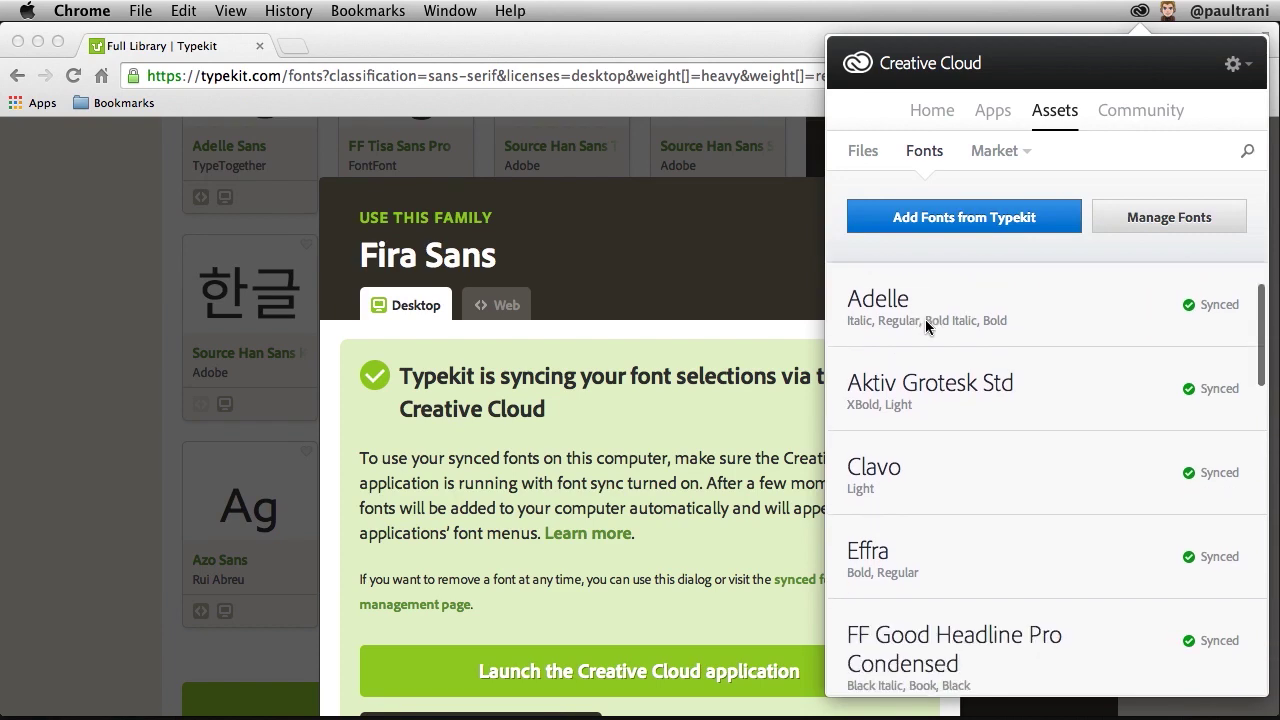
left_click(108, 236)
left_click(36, 42)
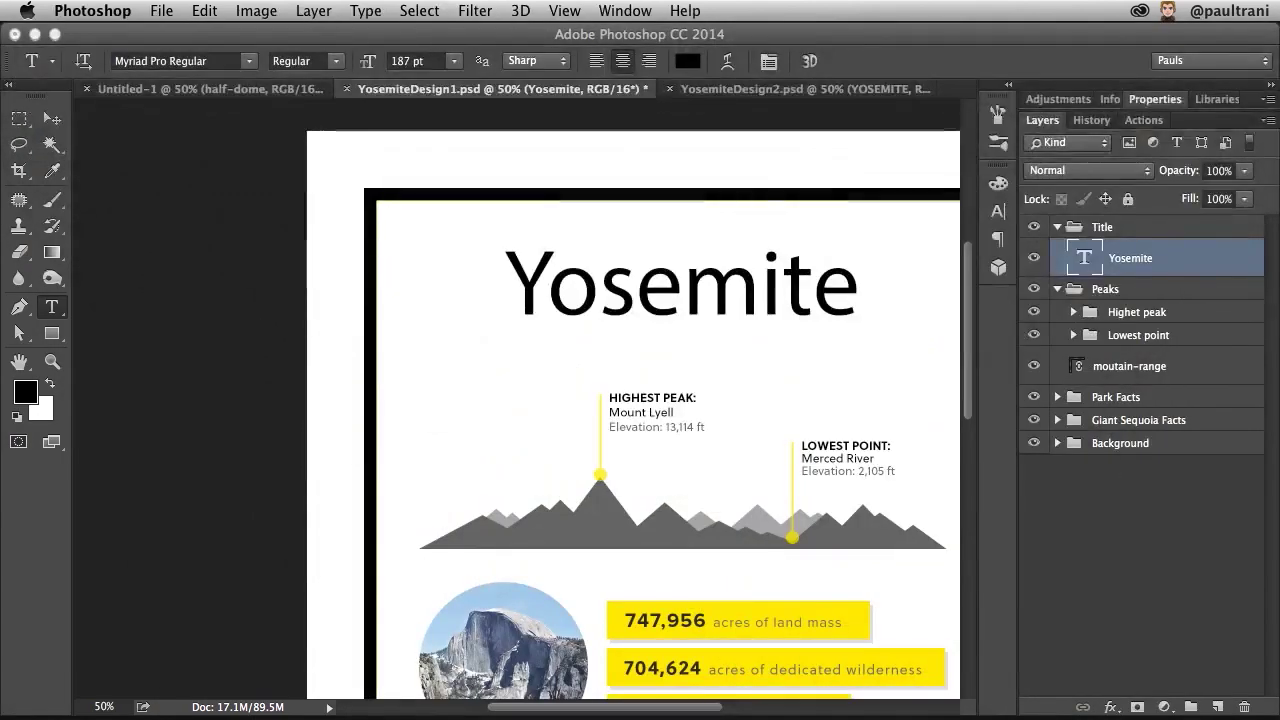
Step: Set the Yosemite title's font to the Typekit font Soleil Regular
double_click(643, 290)
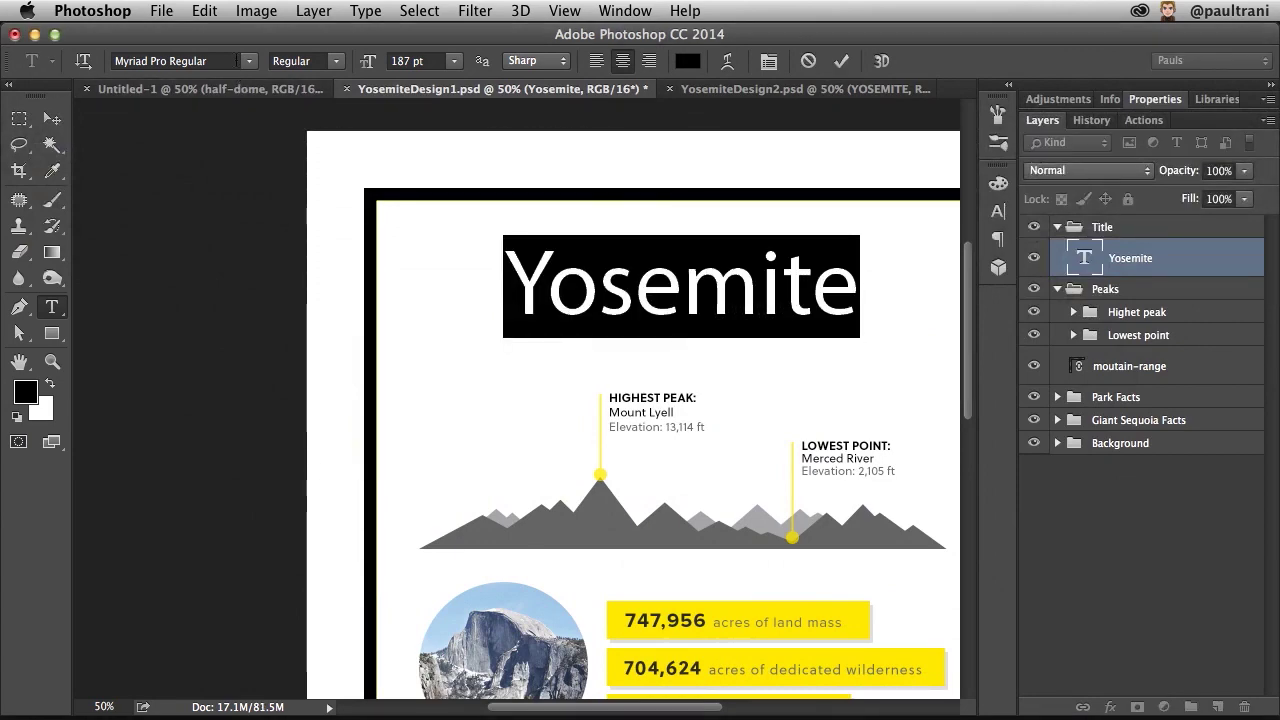
left_click(249, 61)
left_click(158, 89)
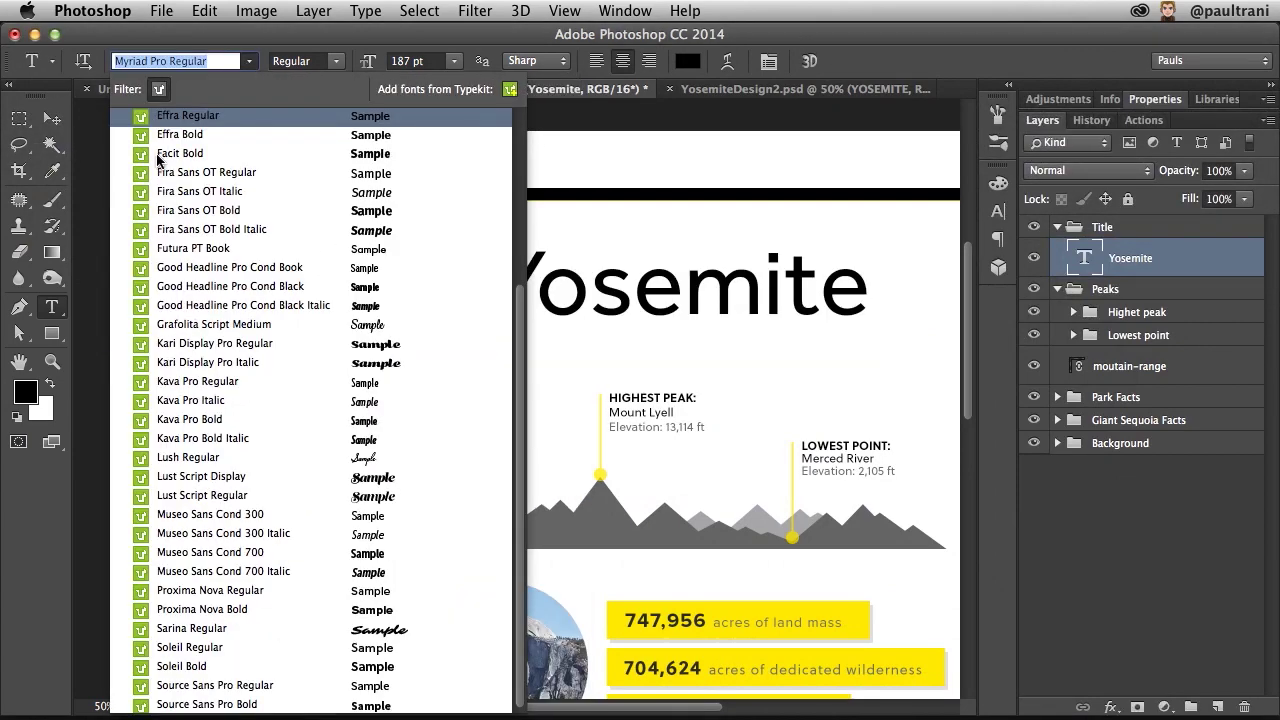
scroll(145, 315, "up", 3)
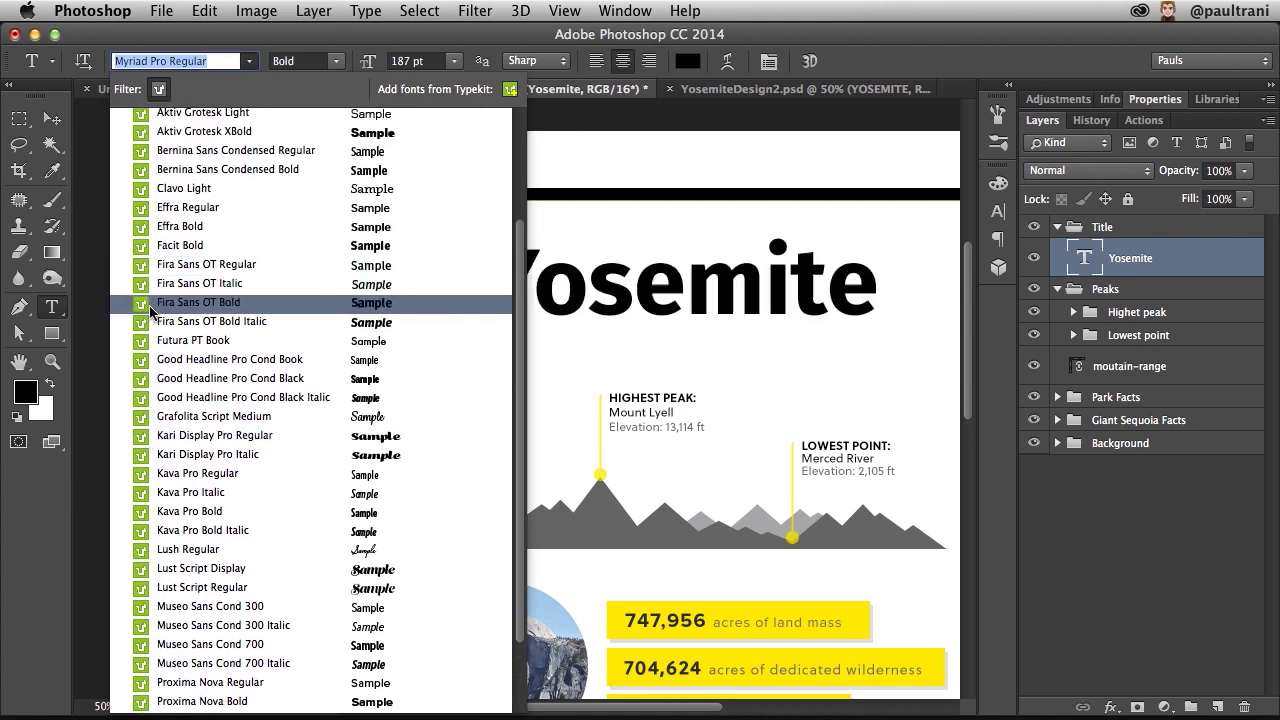
scroll(150, 312, "down", 3)
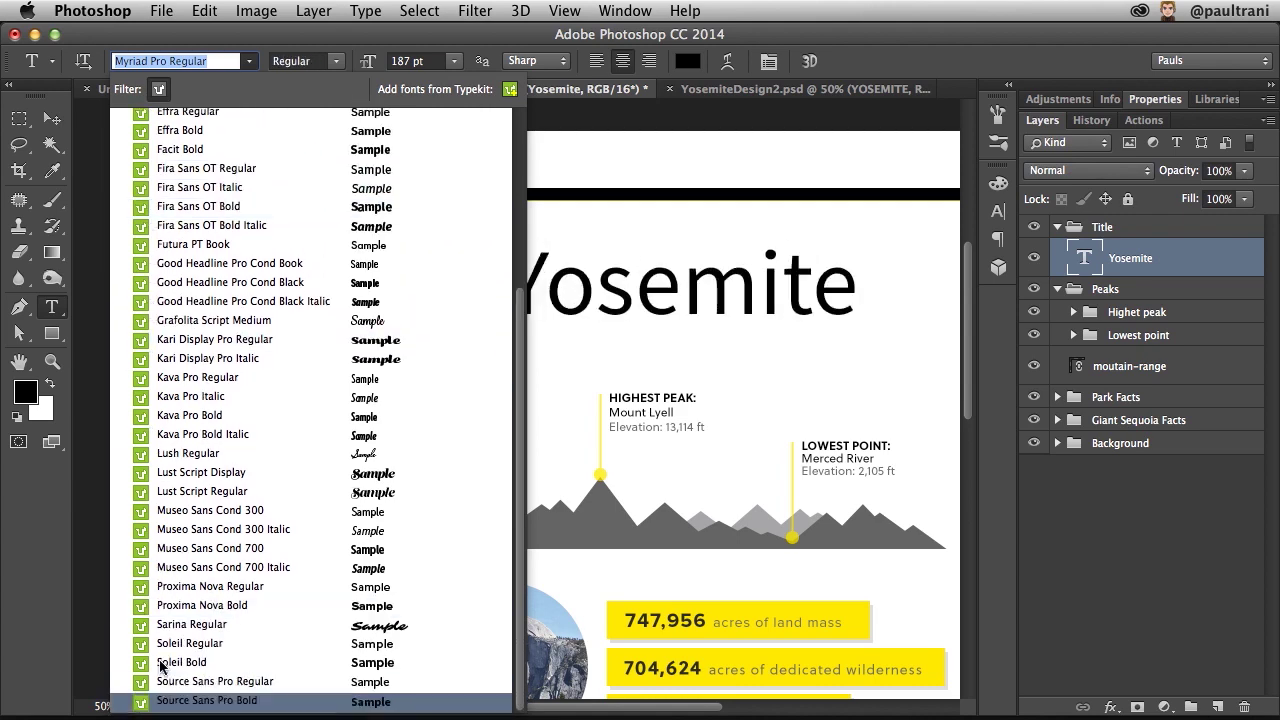
left_click(190, 643)
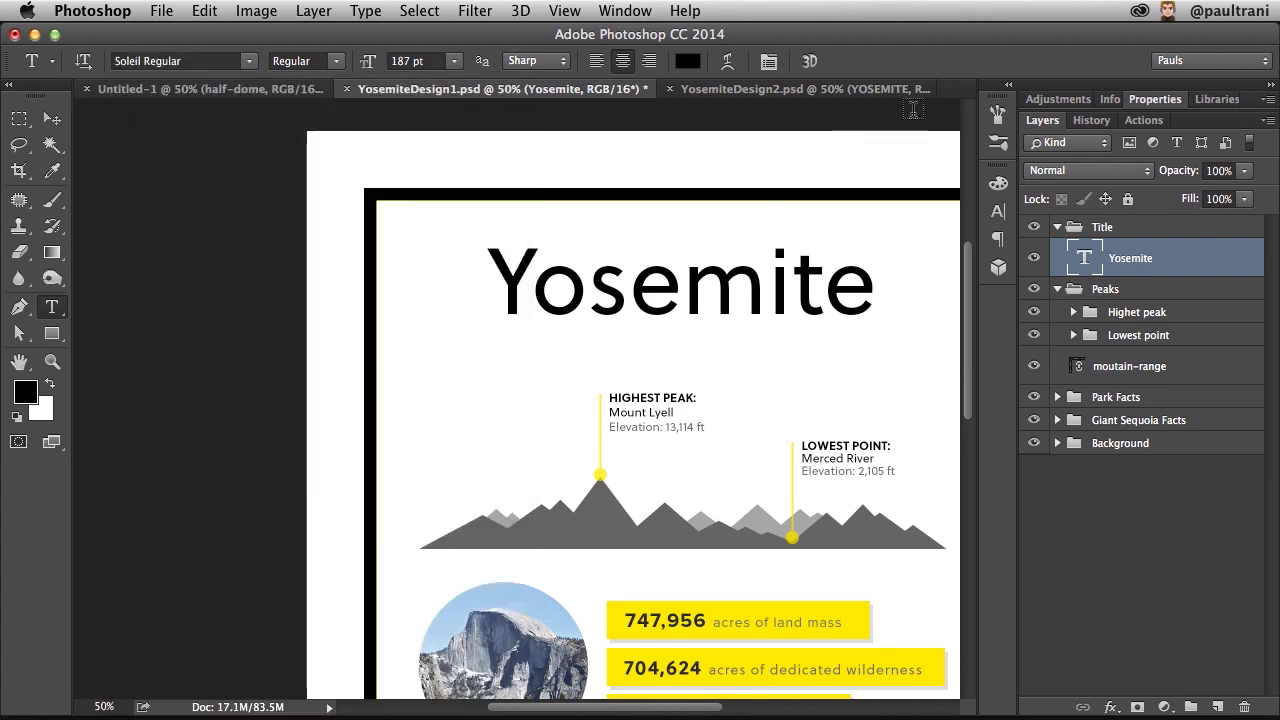
Step: Make the title All Caps with tracking 180 and a 153 pt size
left_click(998, 211)
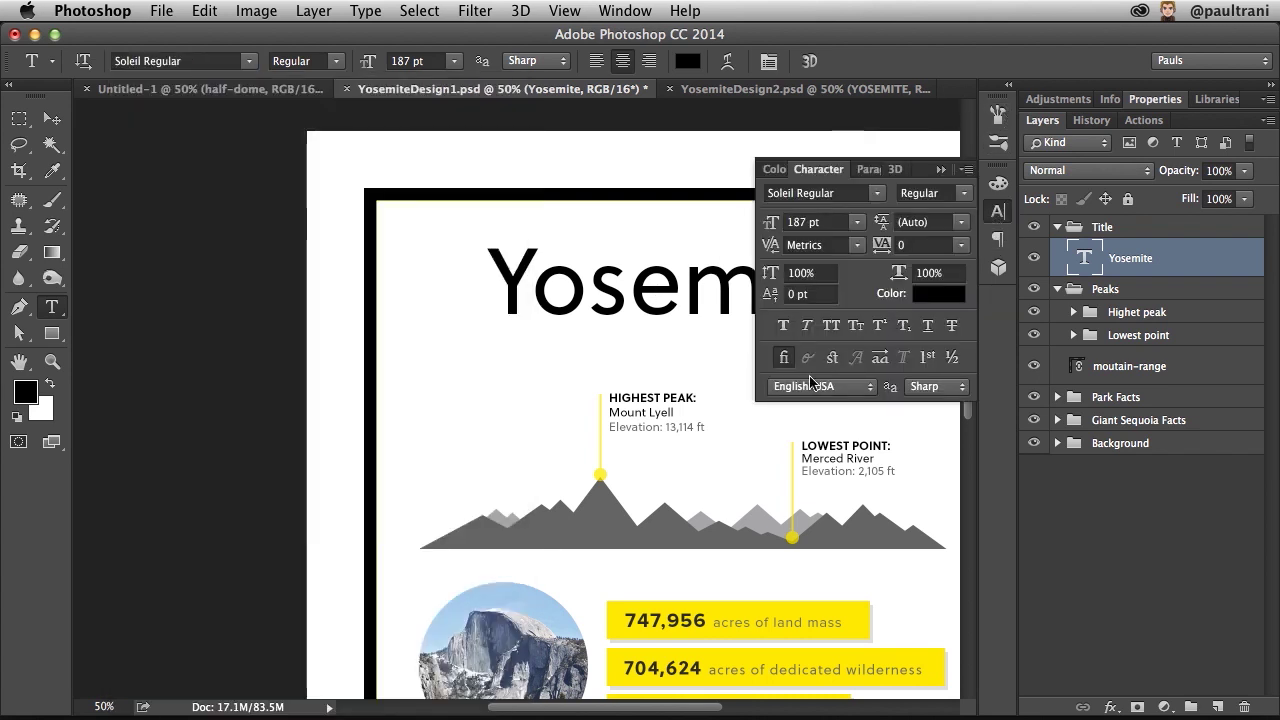
left_click(831, 325)
left_click_drag(882, 246, 866, 257)
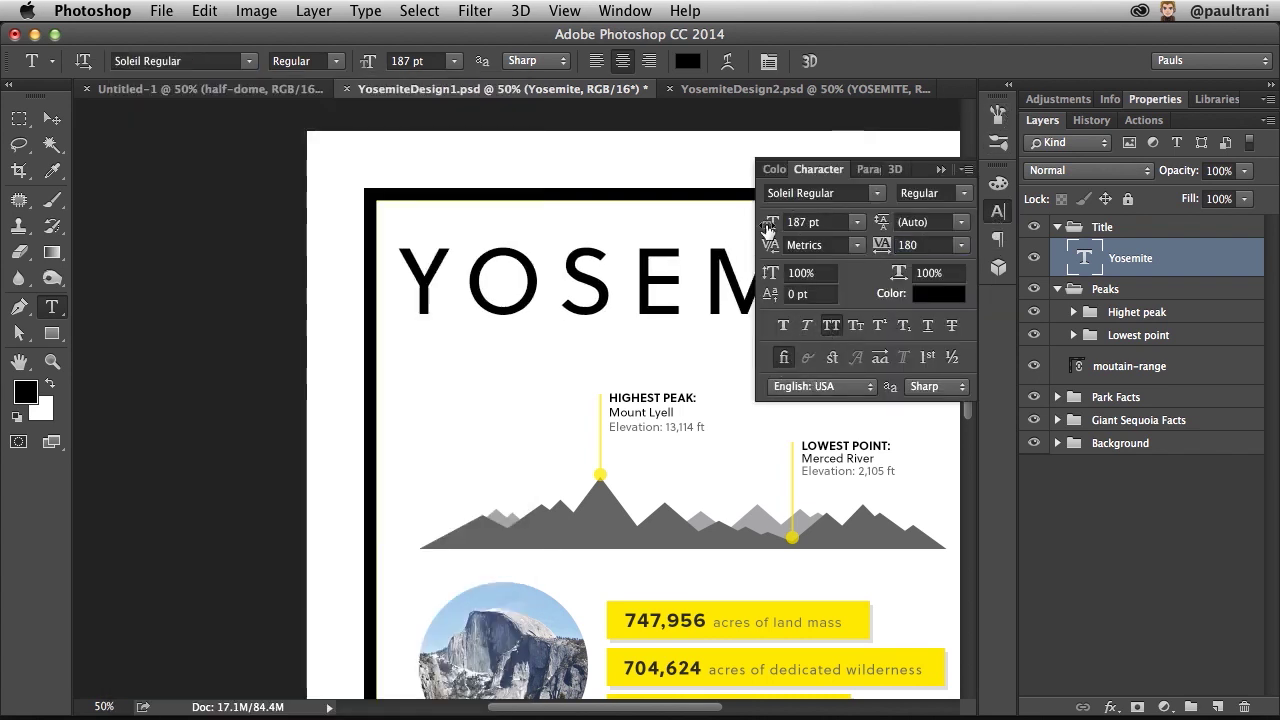
left_click_drag(767, 228, 742, 230)
left_click(941, 170)
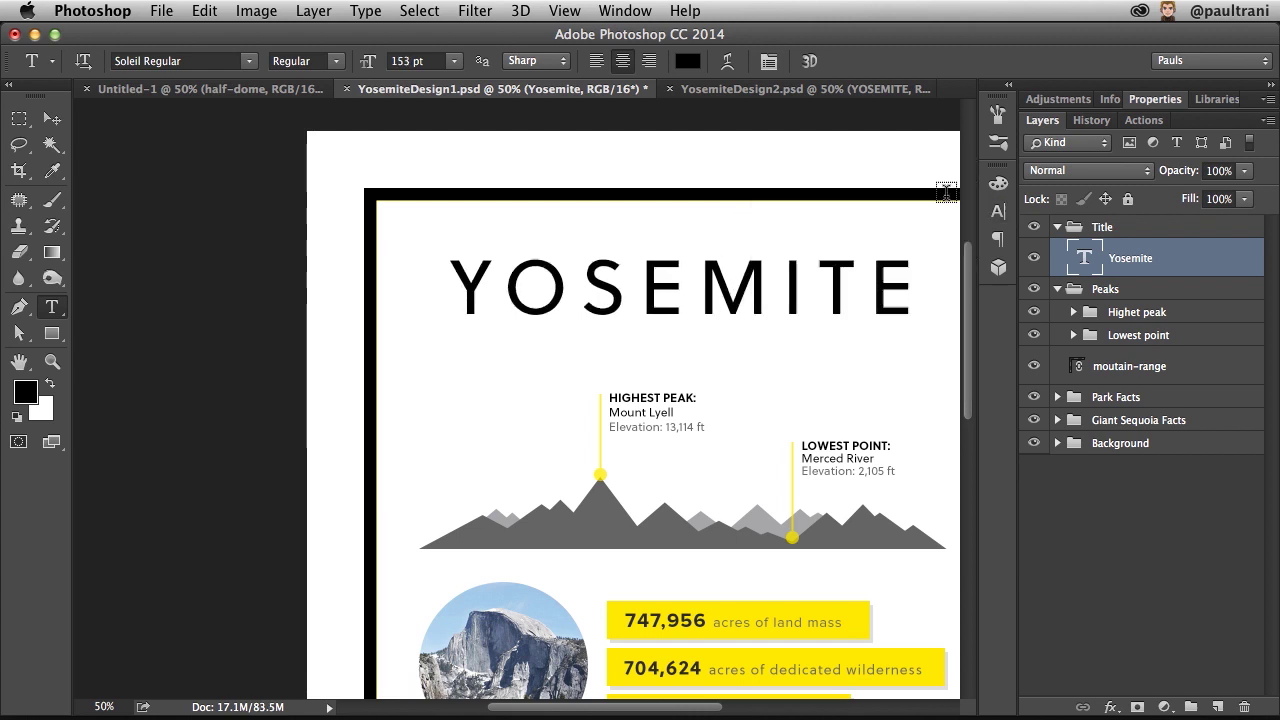
left_click_drag(520, 149, 415, 144)
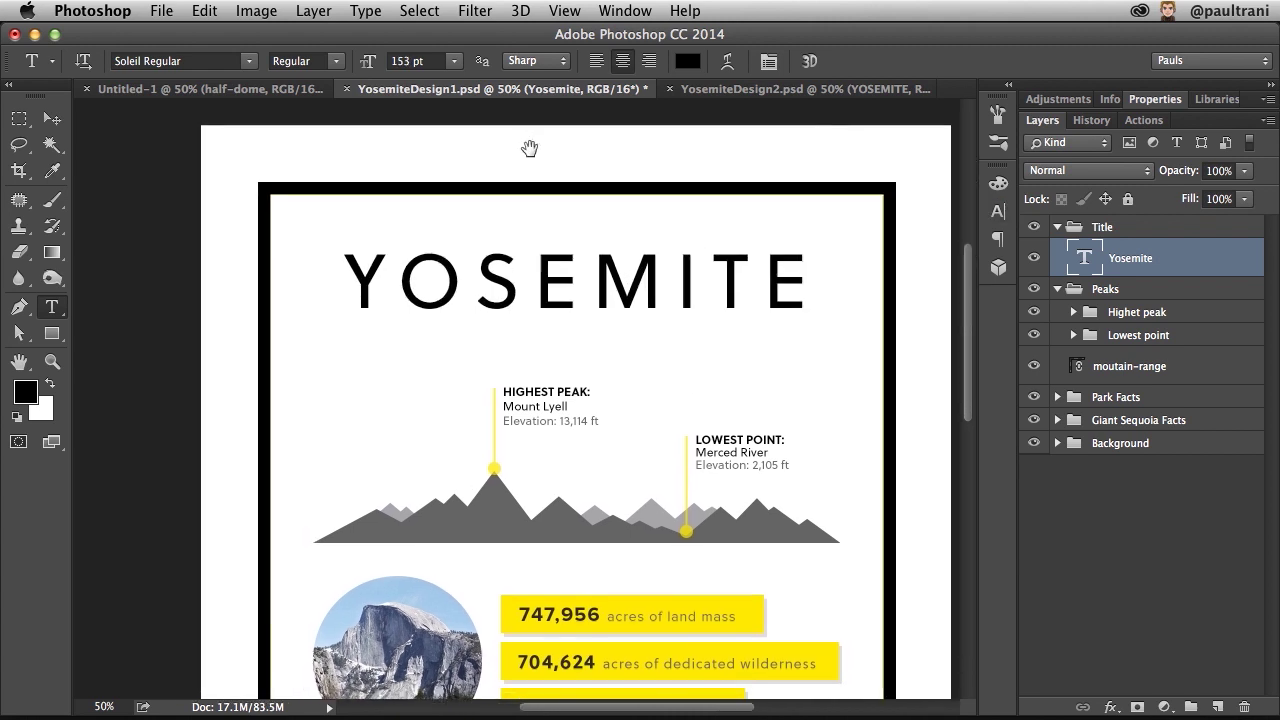
left_click(53, 117)
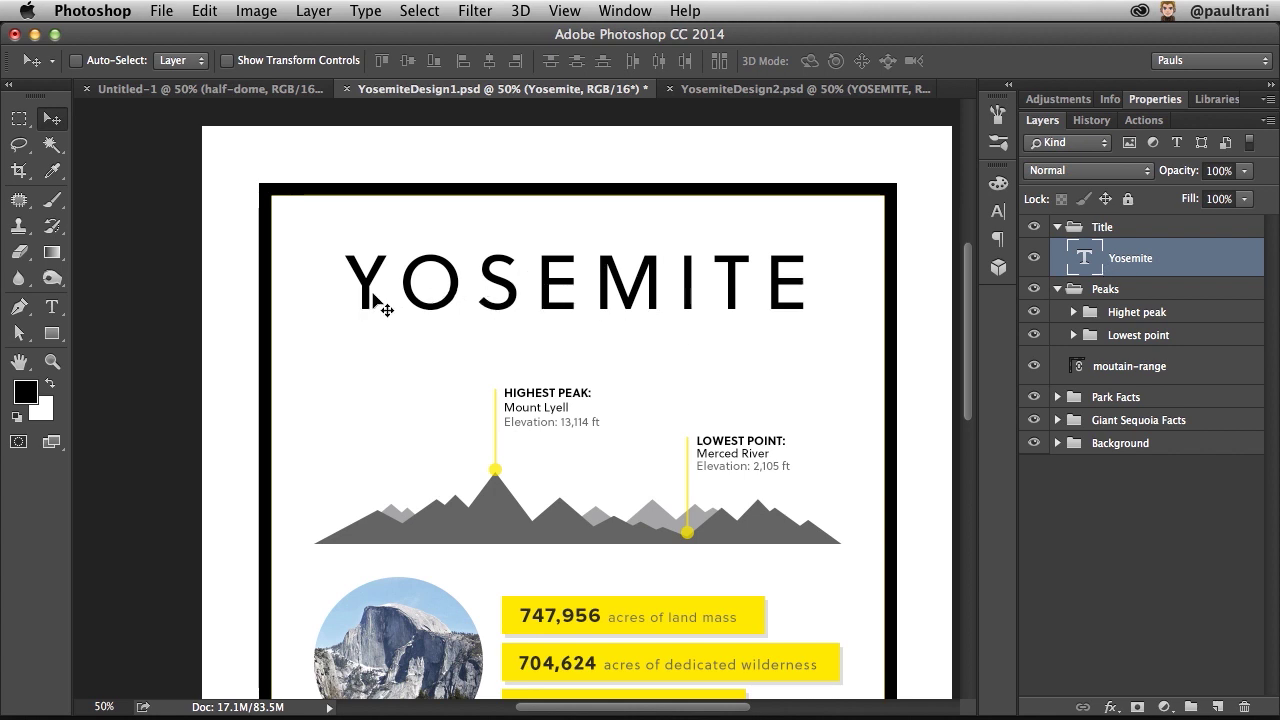
Step: Add the title's formatting to My Library as a text style named Poster Title
left_click(1212, 100)
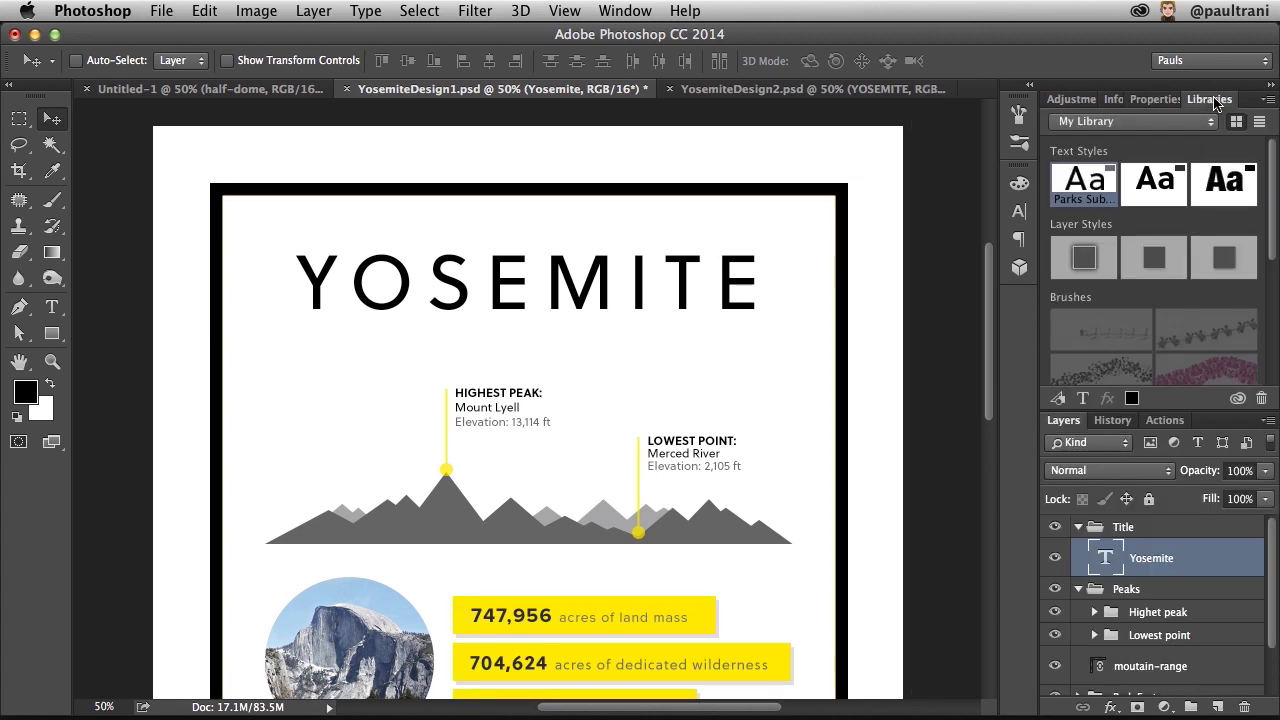
left_click_drag(1205, 411, 1207, 528)
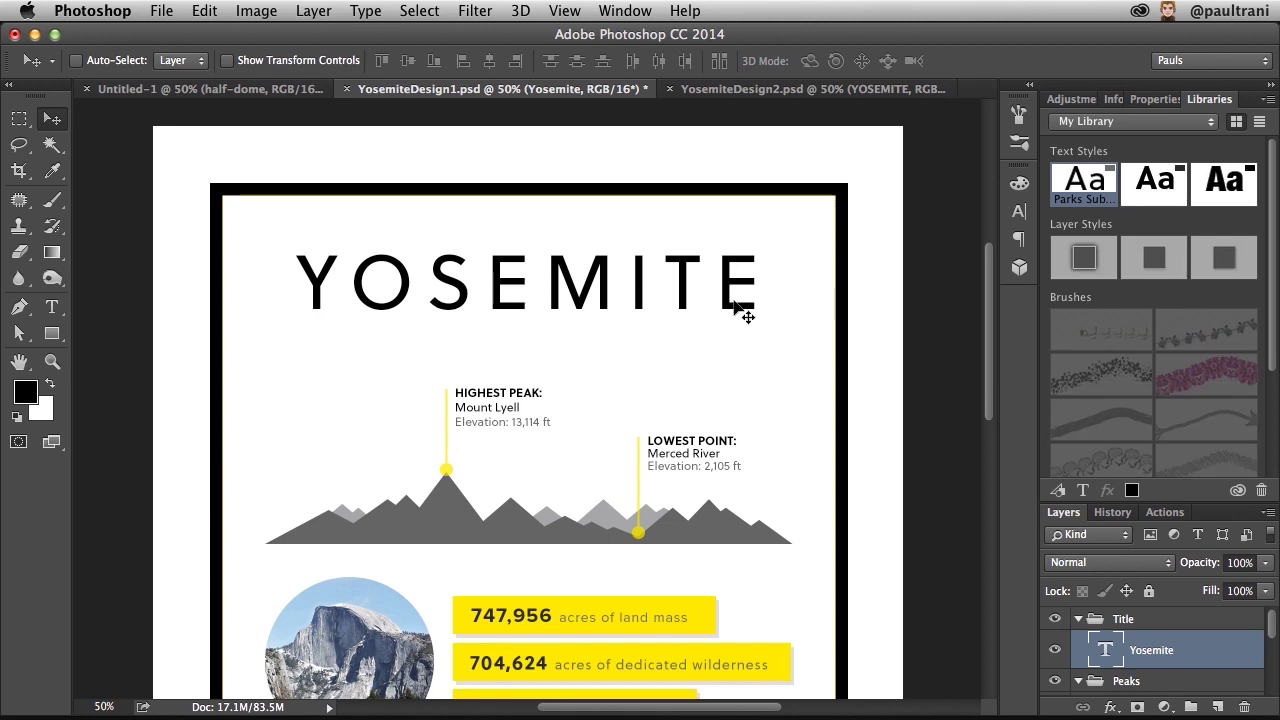
left_click(1083, 492)
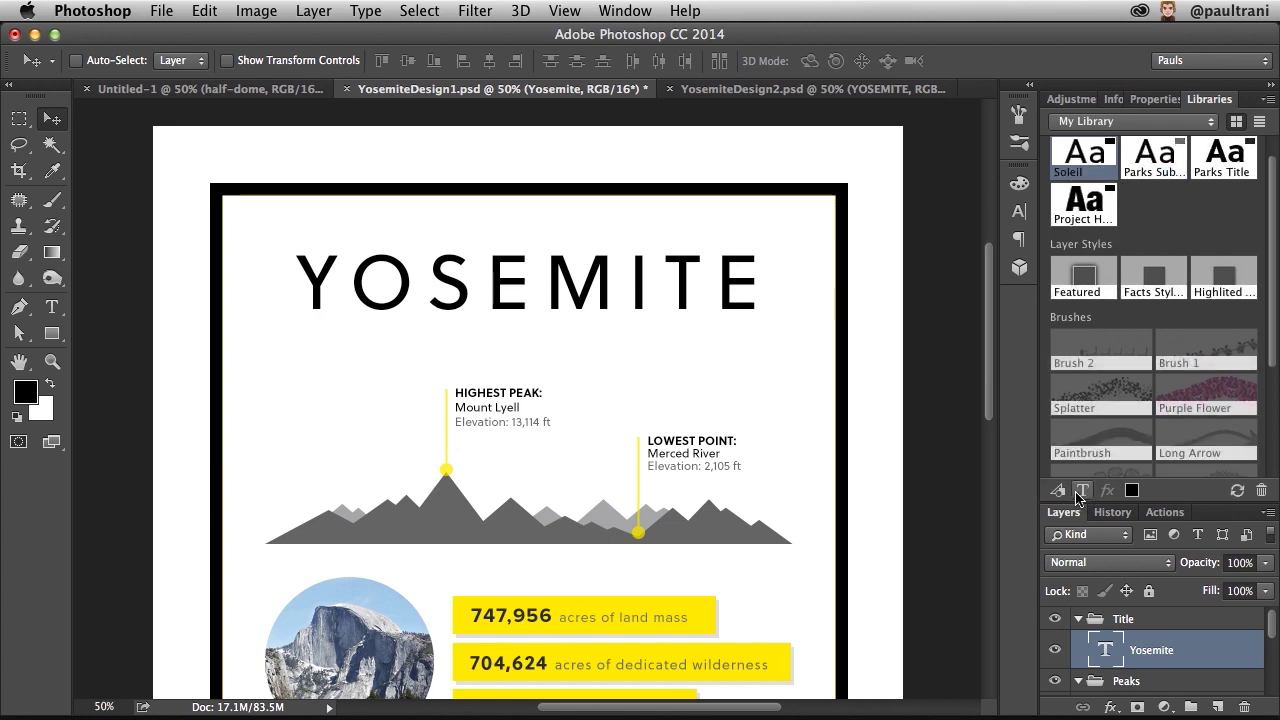
scroll(1050, 192, "up", 1)
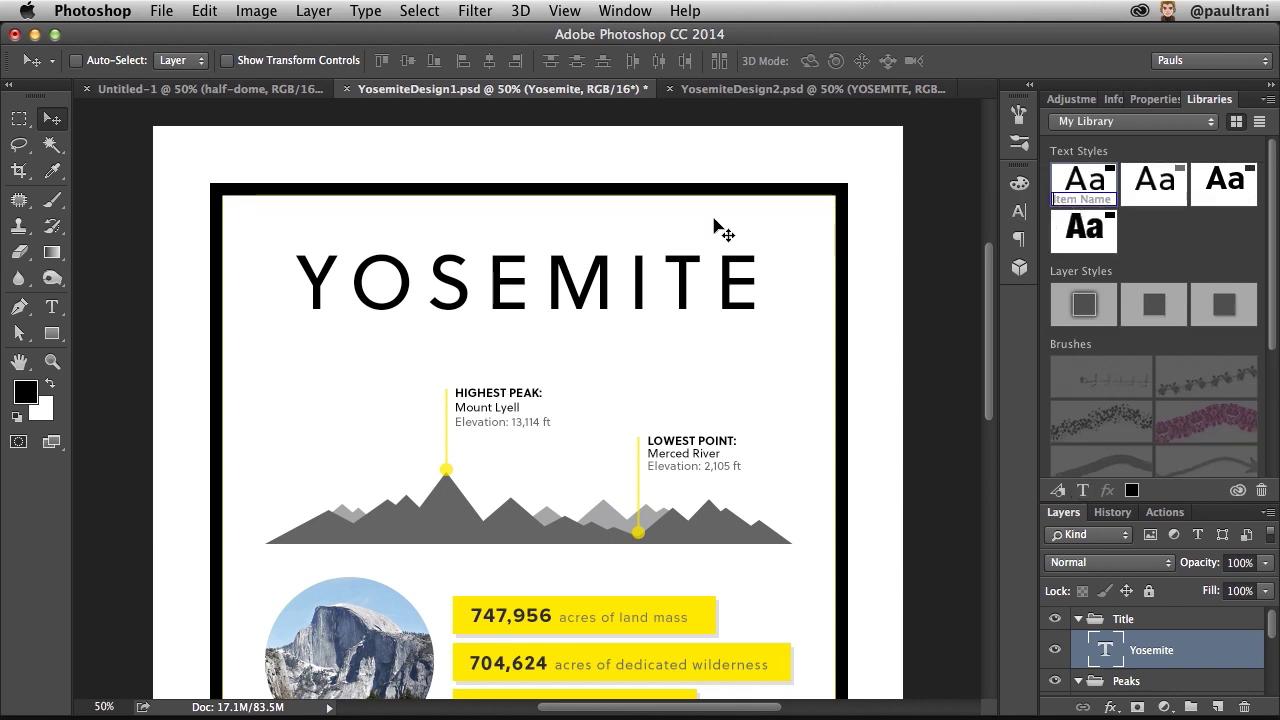
type("er Title")
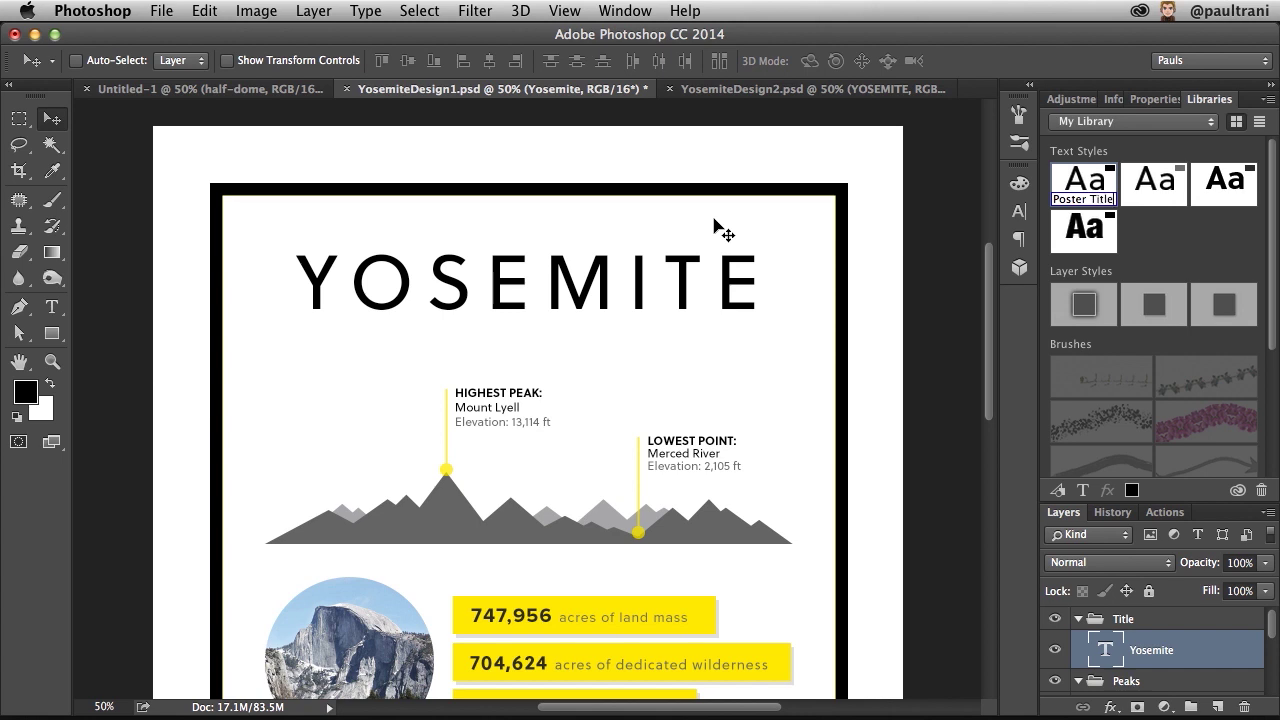
key("Return")
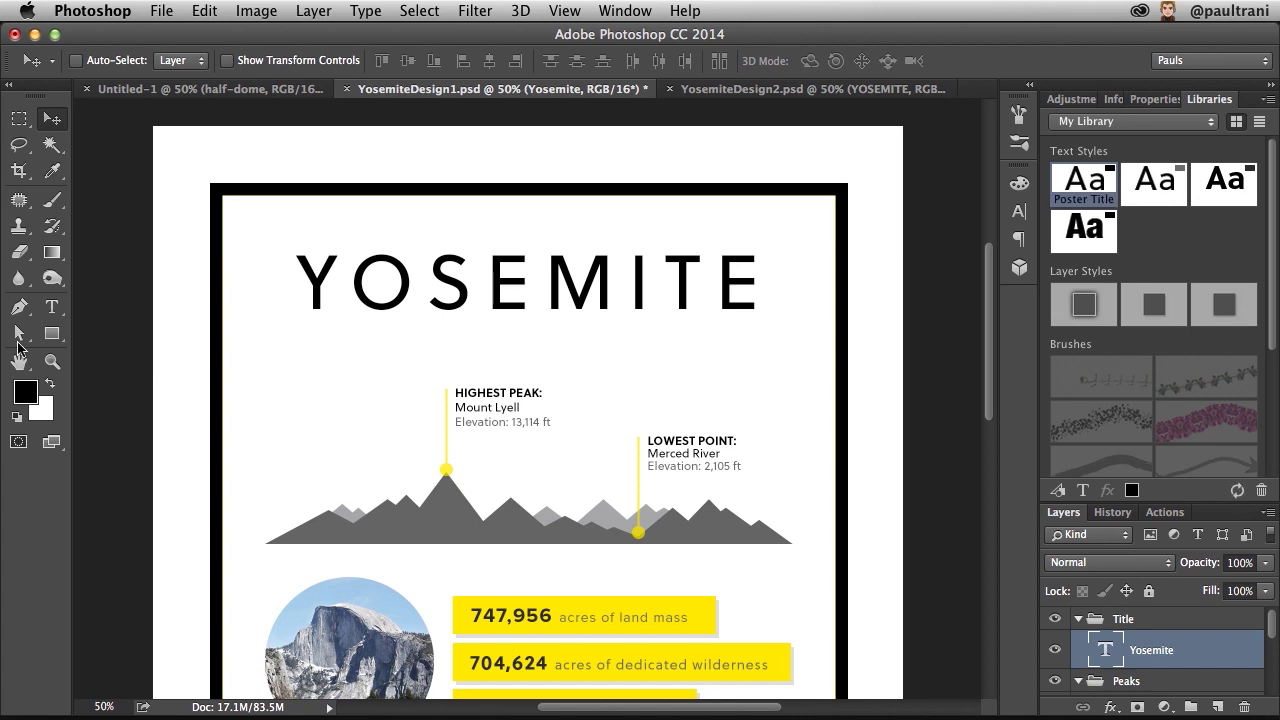
Step: Type NATIONAL PARK below the title, apply the Parks Subtitle style, and centre it
left_click(50, 306)
left_click(369, 359)
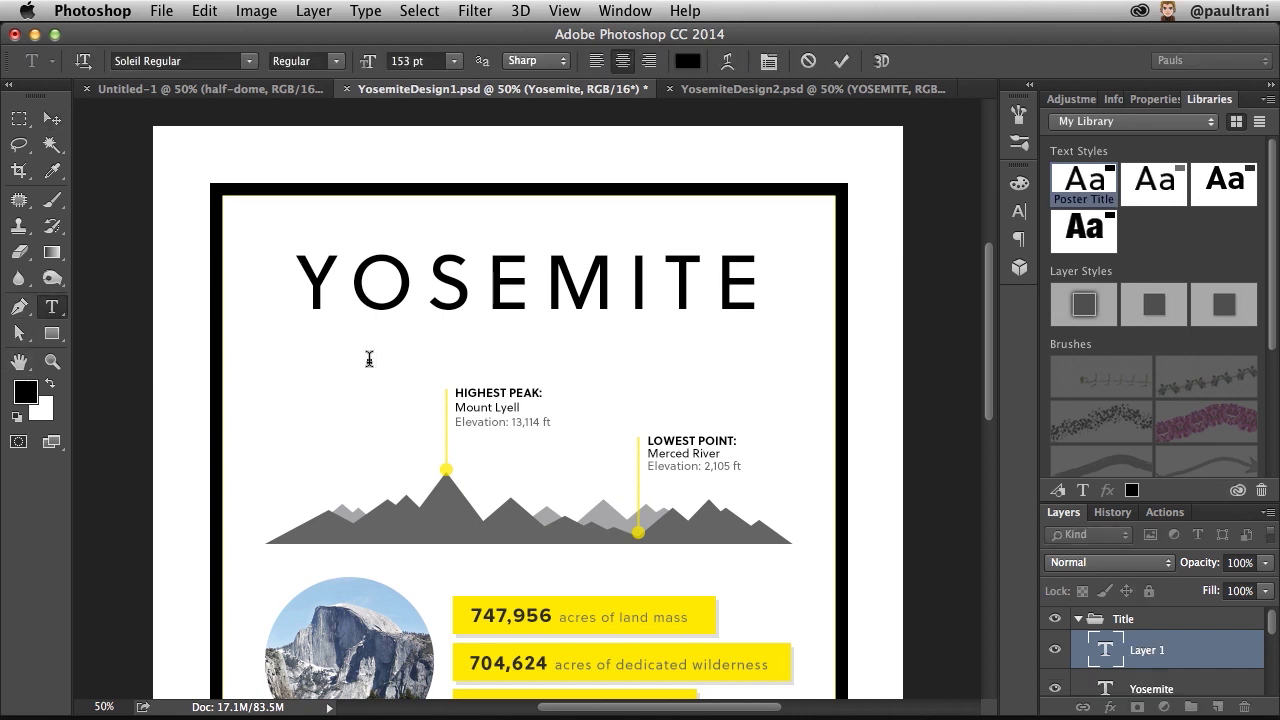
type("NAT")
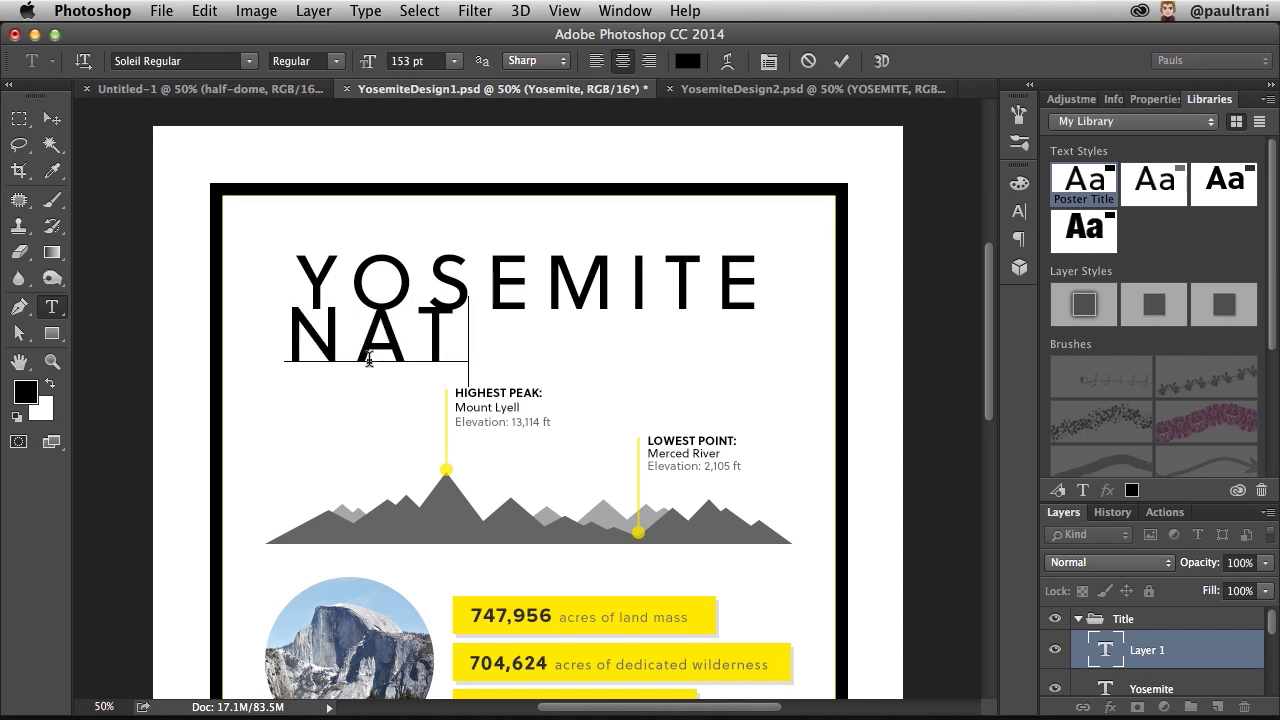
type("IONAL PARK")
key("ctrl+Return")
key("v")
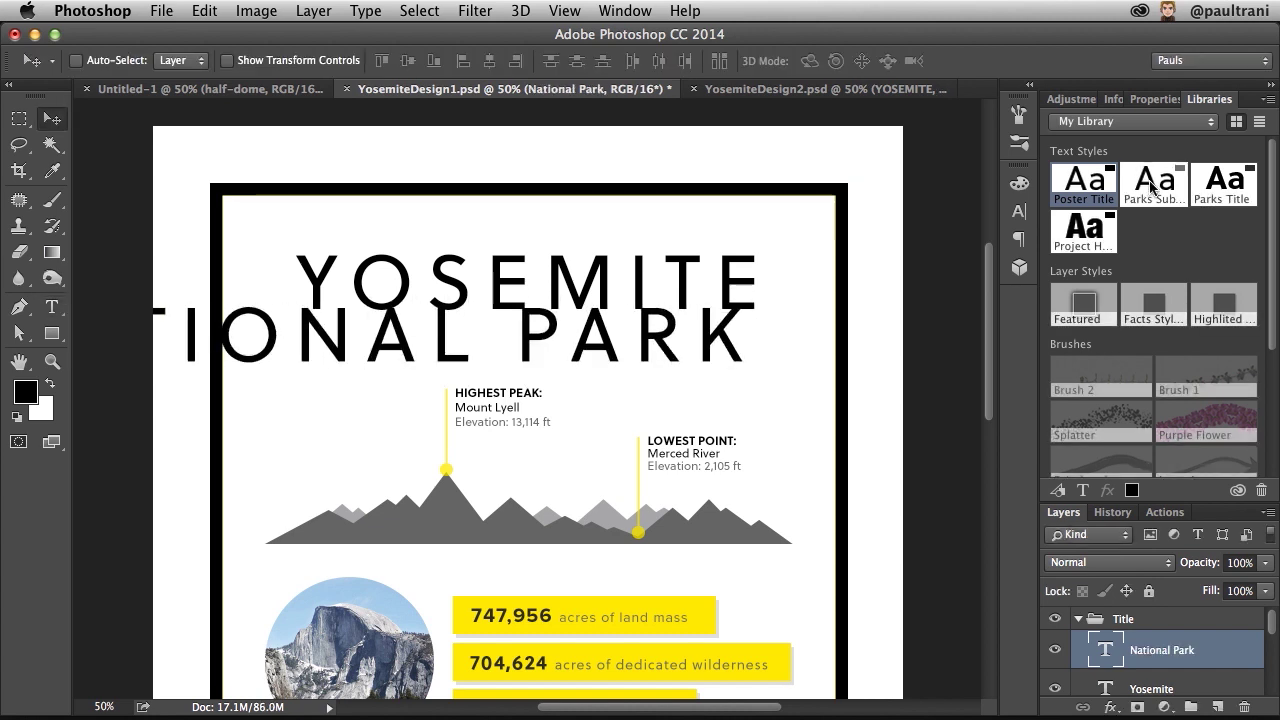
left_click(1152, 186)
left_click_drag(277, 349, 435, 347)
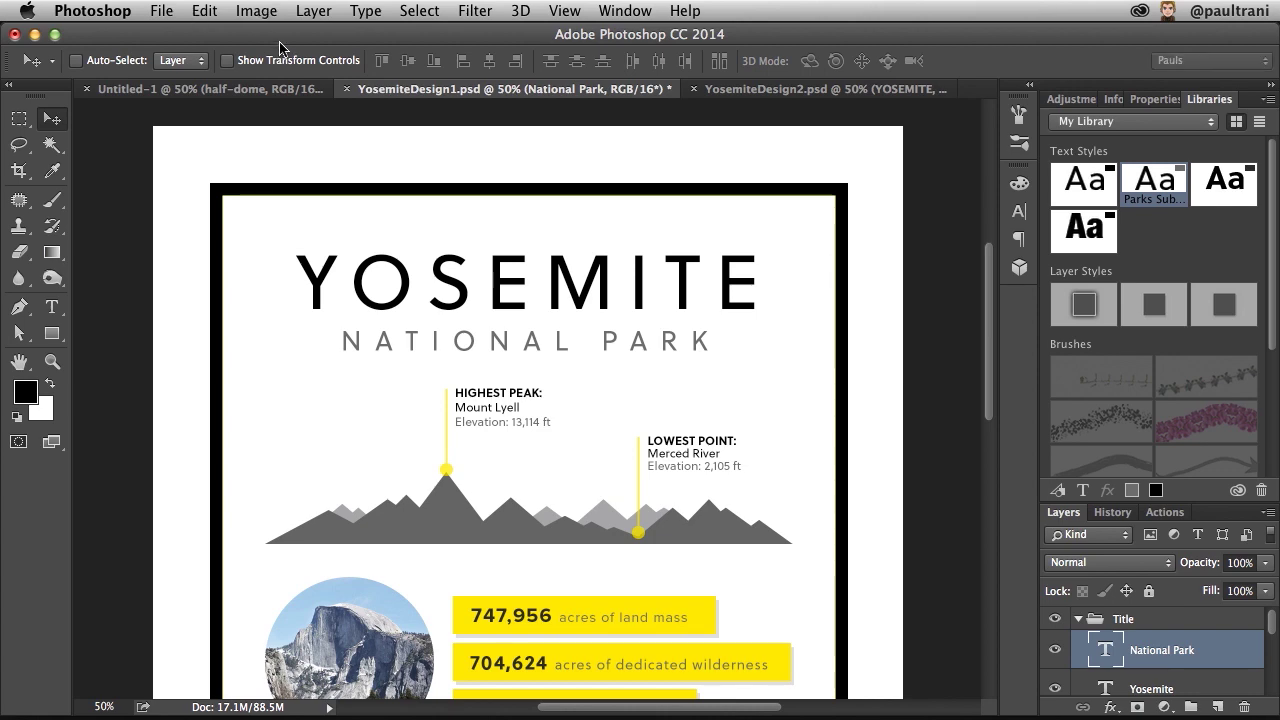
key("super+minus")
Step: Fit the whole poster in the window to review the YOSEMITE title and NATIONAL PARK subtitle
key("super+0")
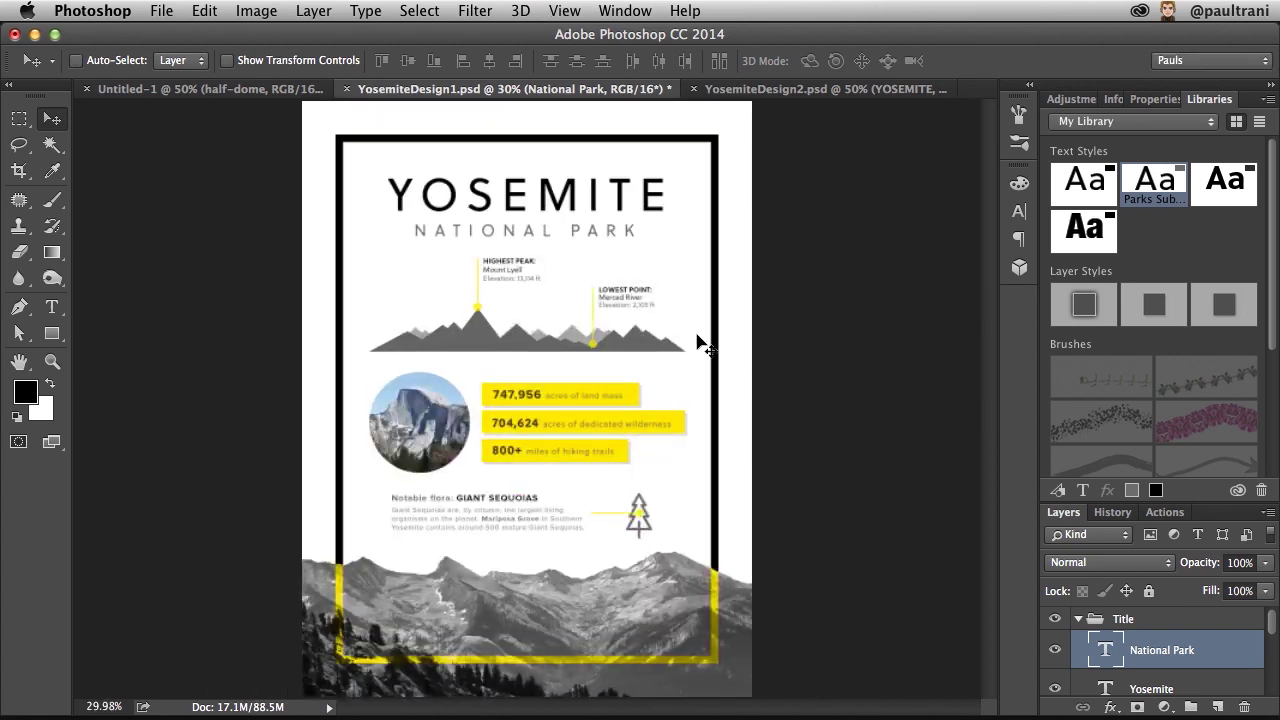